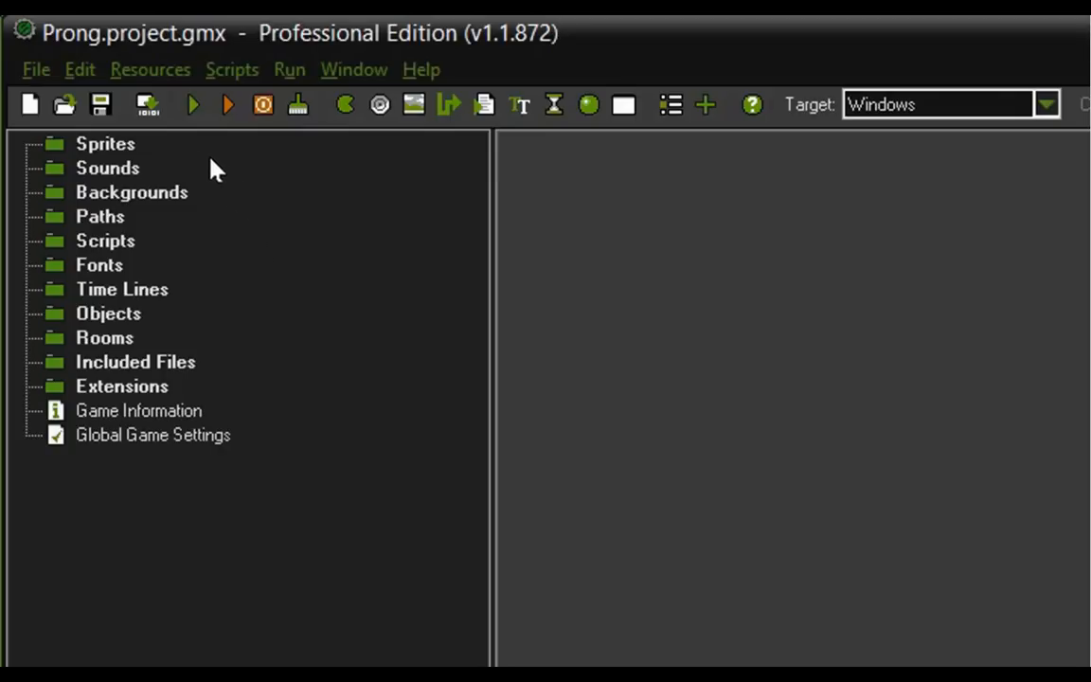
# - Create a new sprite resource in the Sprites folder
pyautogui.rightClick(106, 144)
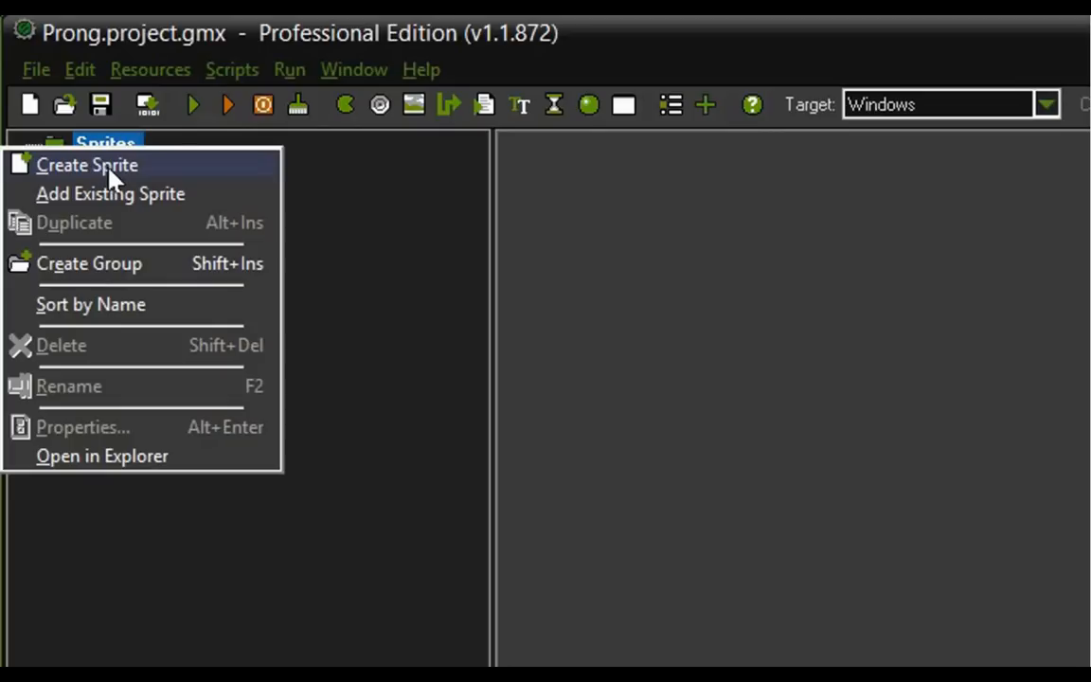
pyautogui.click(341, 159)
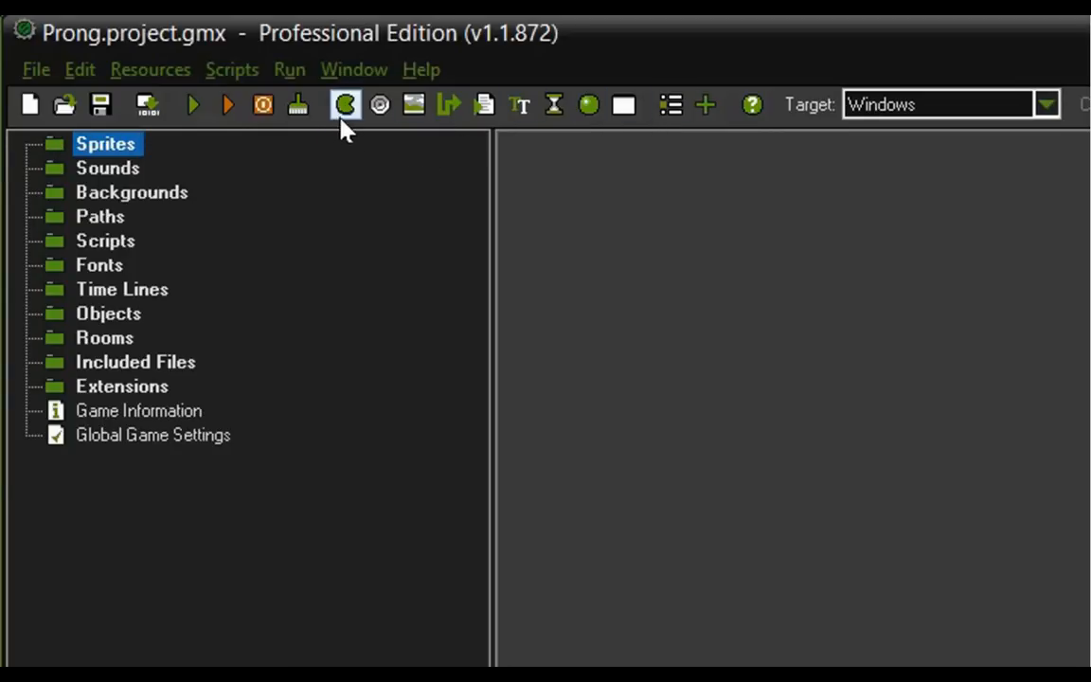
pyautogui.click(345, 105)
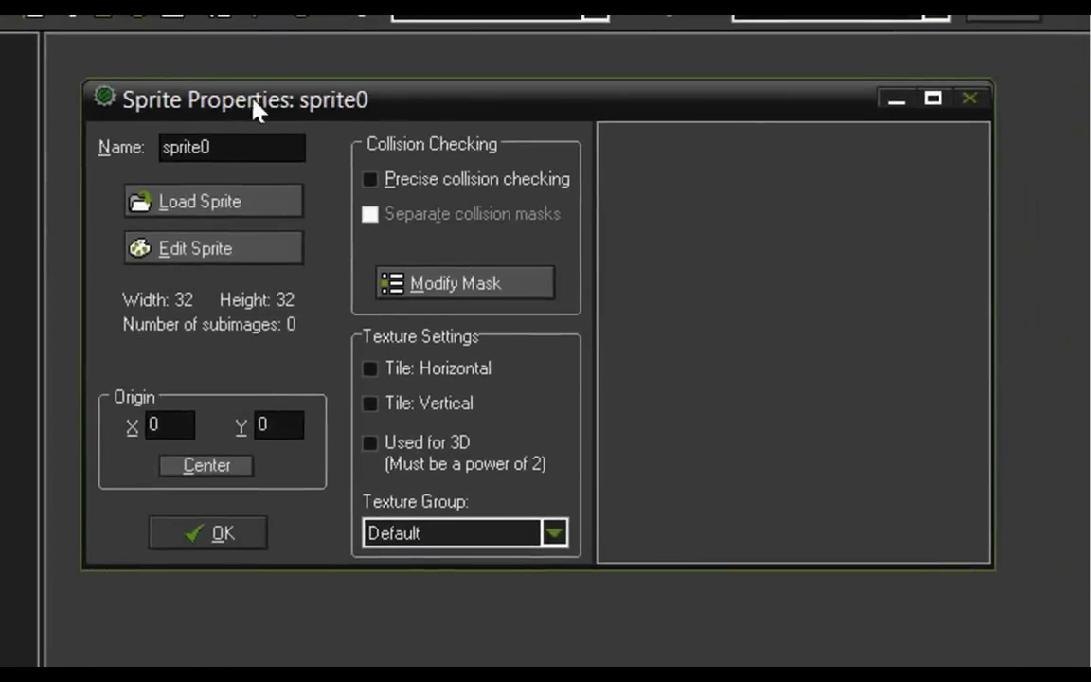
# - Rename the new sprite from sprite0 to sprite_player_blue
pyautogui.moveTo(256, 110); pyautogui.dragTo(326, 156)
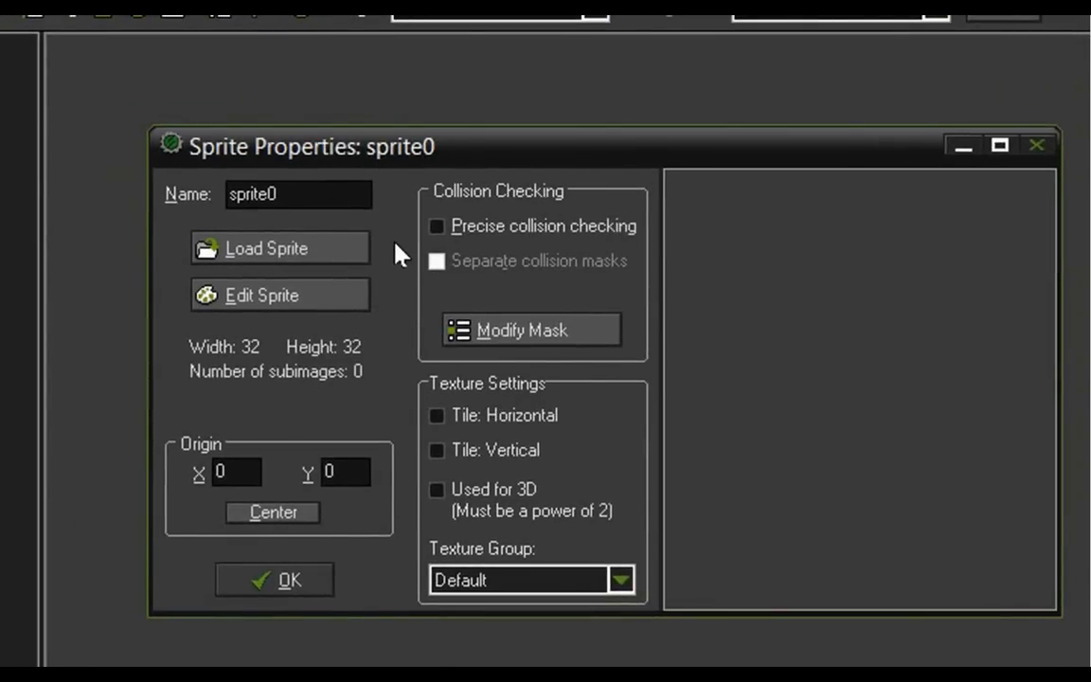
pyautogui.click(341, 194)
pyautogui.press('BackSpace')
pyautogui.write('_')
pyautogui.write('player_b')
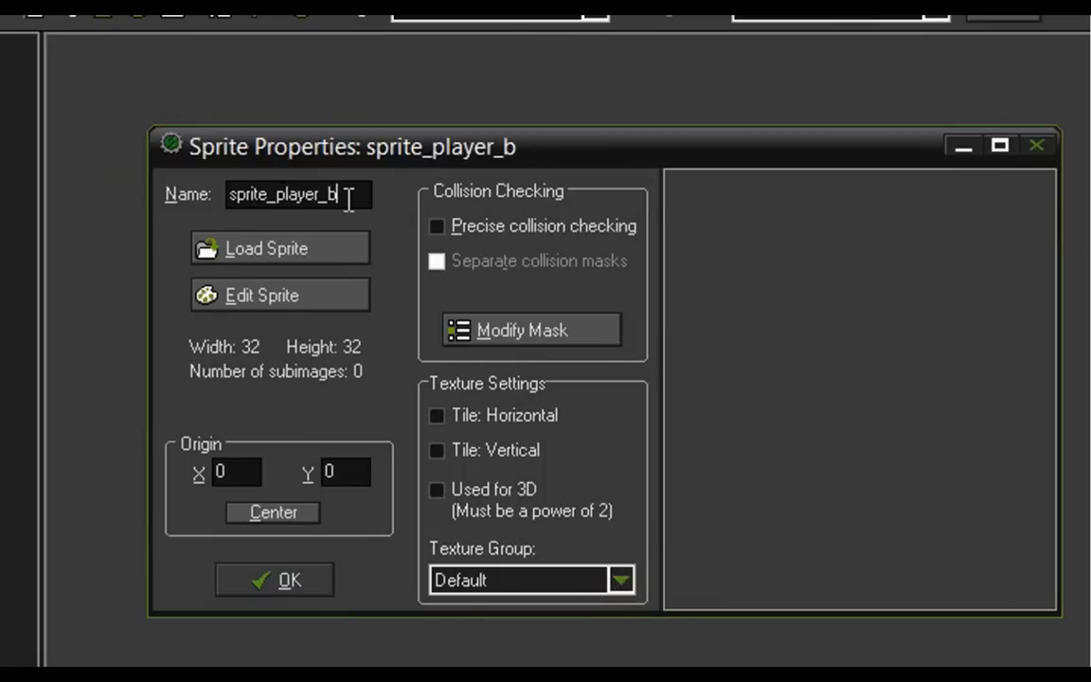
pyautogui.write('lue')
# - Give the sprite a new blank image sized 24 wide by 72 high
pyautogui.click(265, 303)
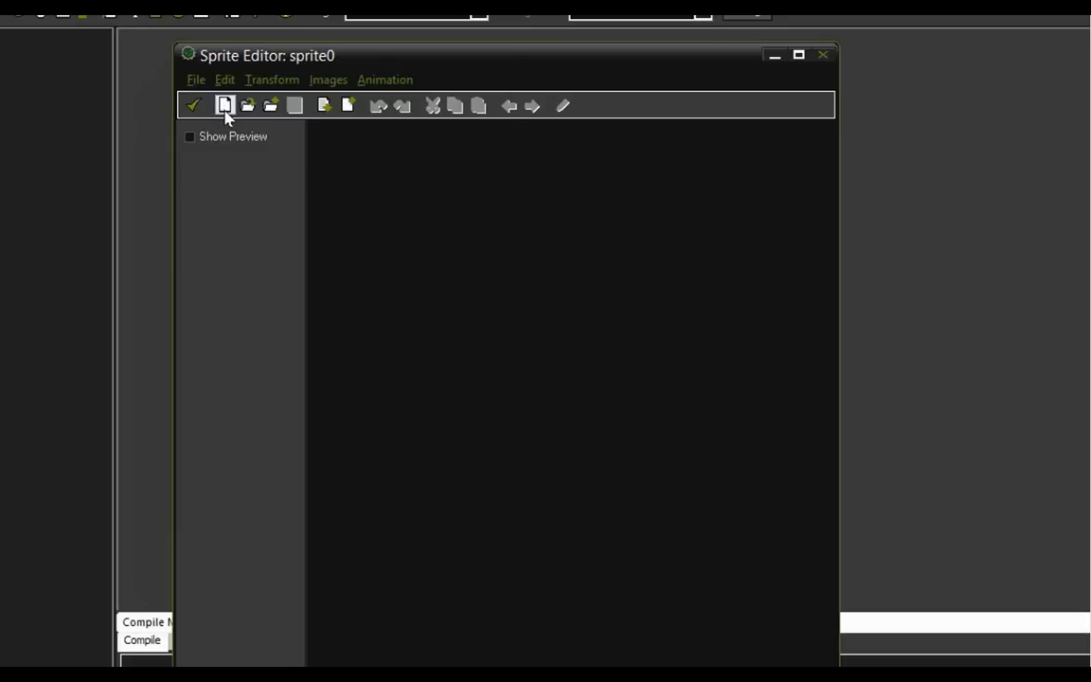
pyautogui.click(196, 80)
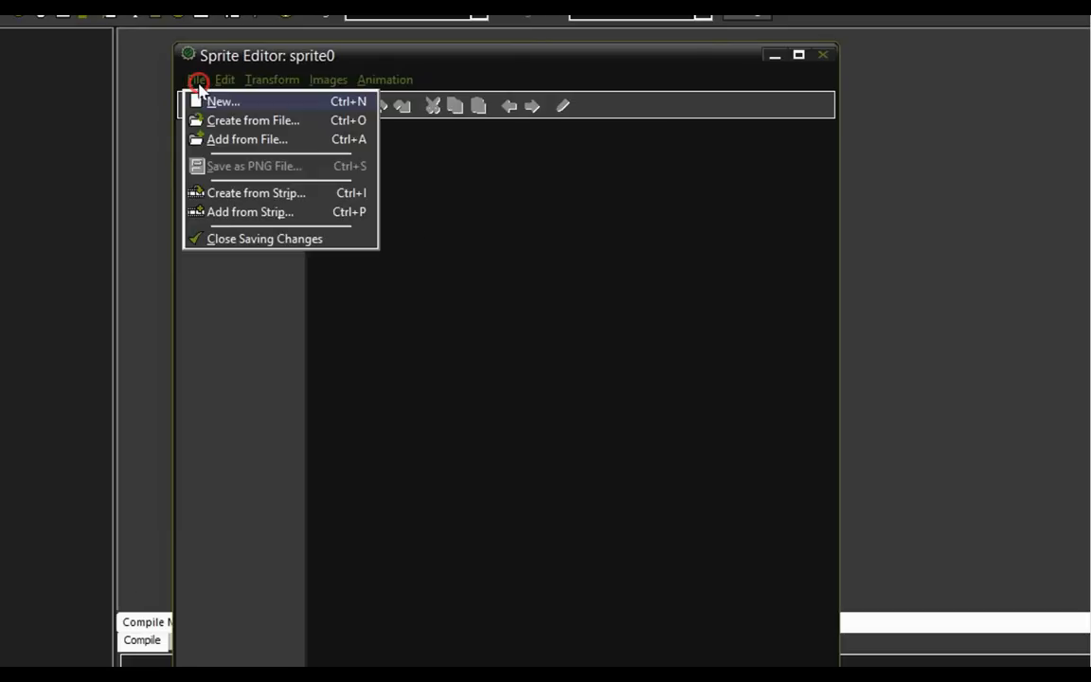
pyautogui.click(218, 102)
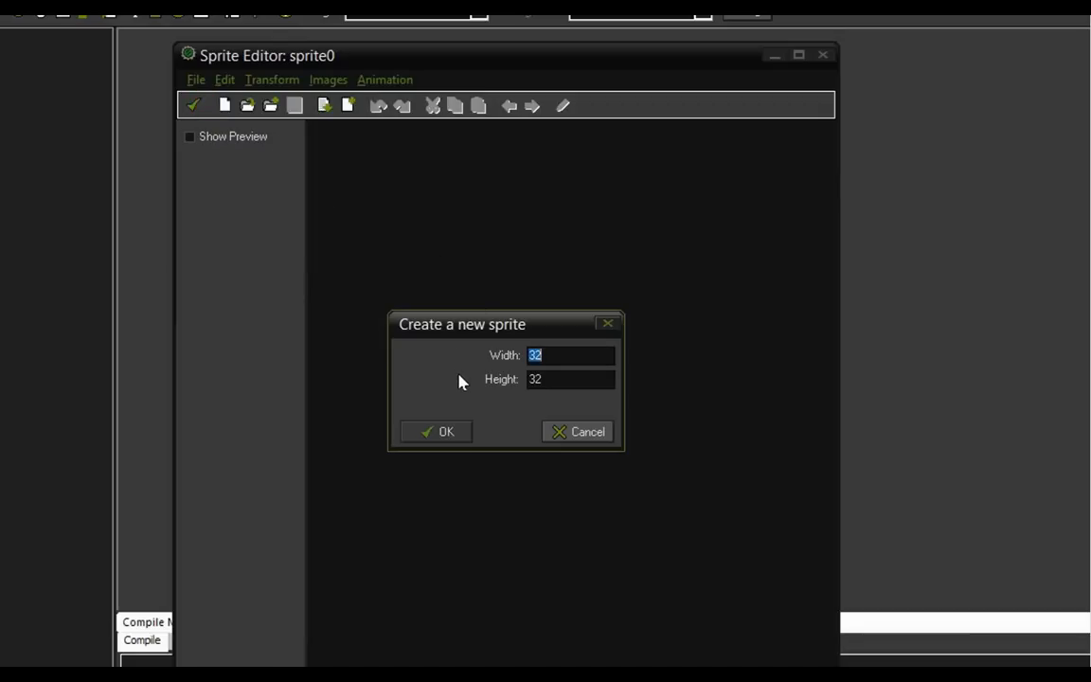
pyautogui.write('24')
pyautogui.doubleClick(535, 379)
pyautogui.write('72')
pyautogui.click(446, 432)
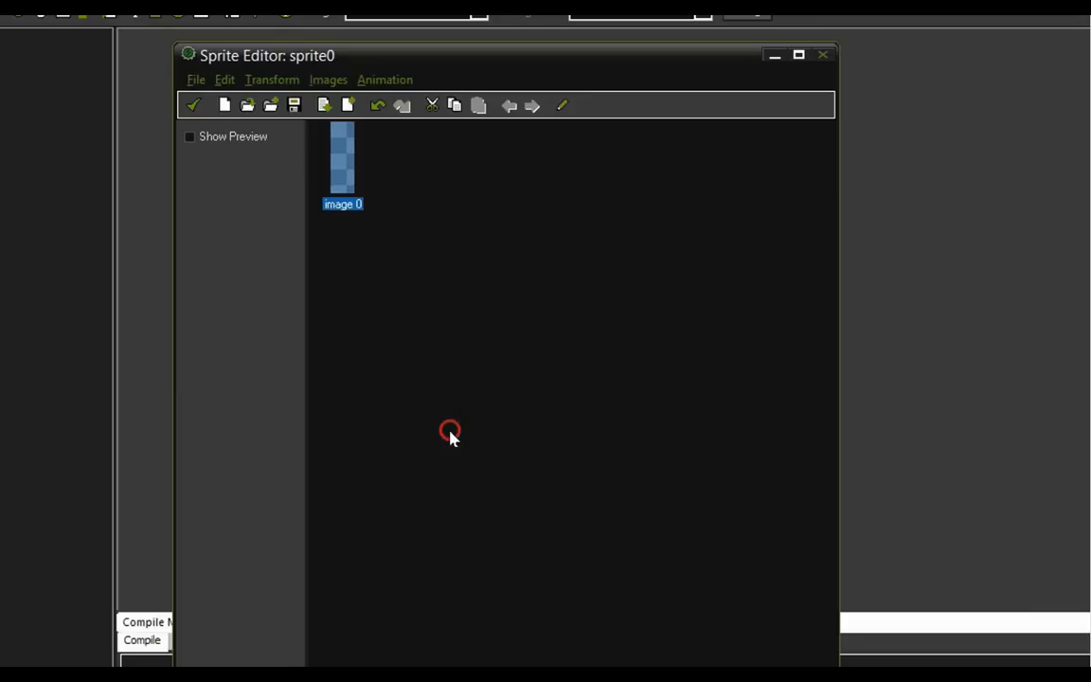
# - Fill the blank paddle image with solid cyan using the Fill tool
pyautogui.doubleClick(344, 180)
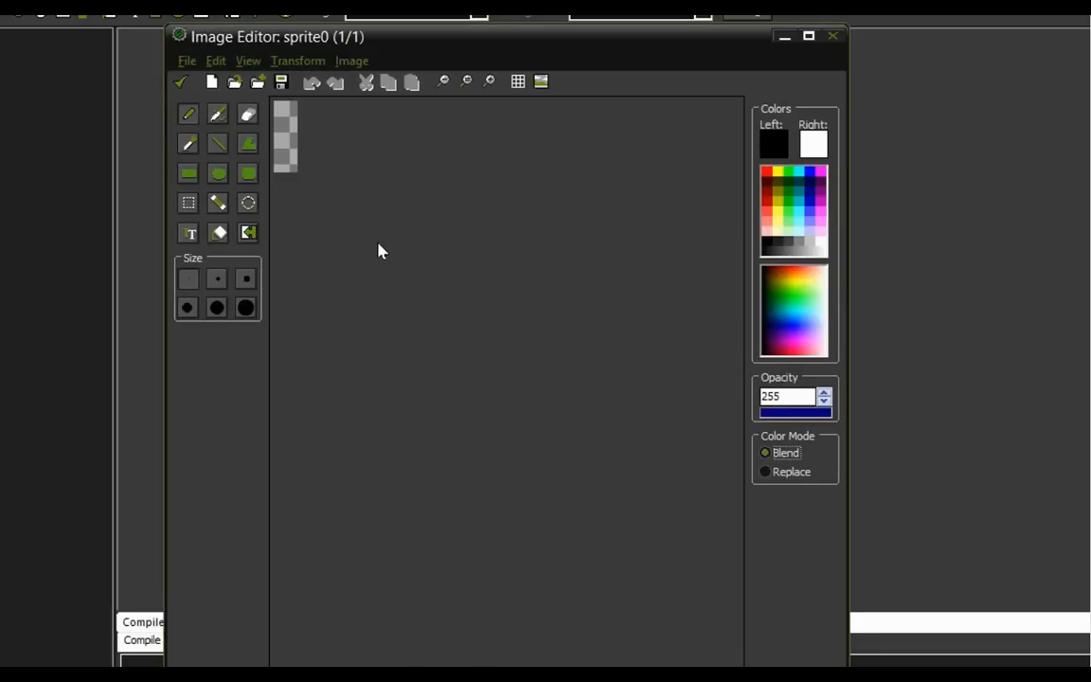
pyautogui.scroll(2, 372, 288)
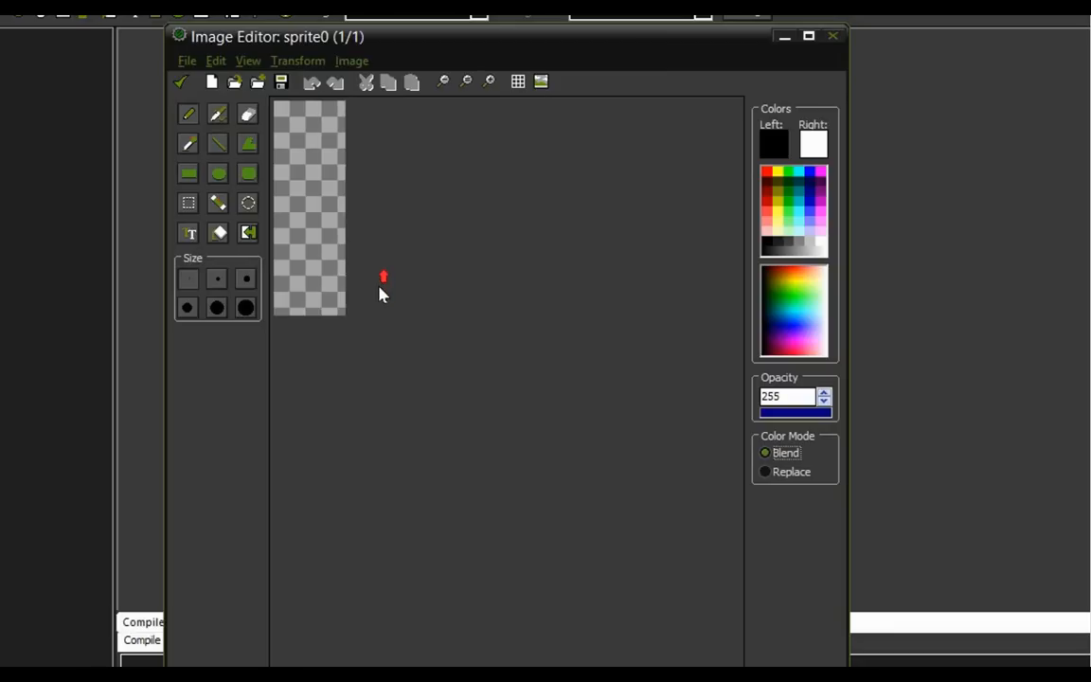
pyautogui.scroll(2, 379, 289)
pyautogui.scroll(2, 393, 292)
pyautogui.scroll(-5, 398, 294)
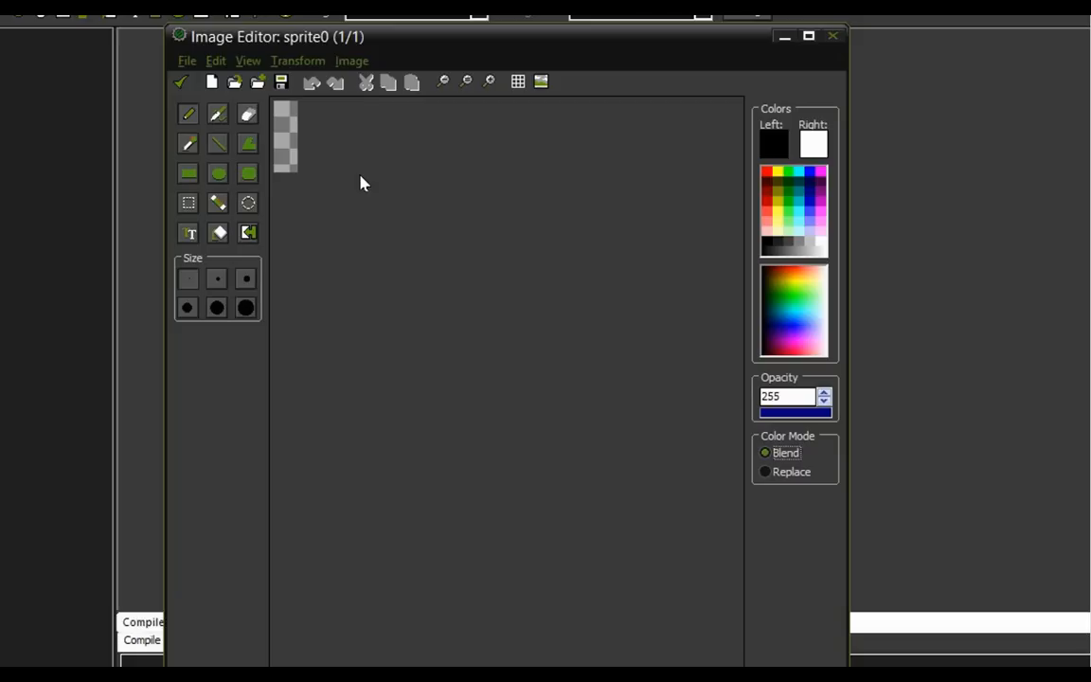
pyautogui.click(297, 61)
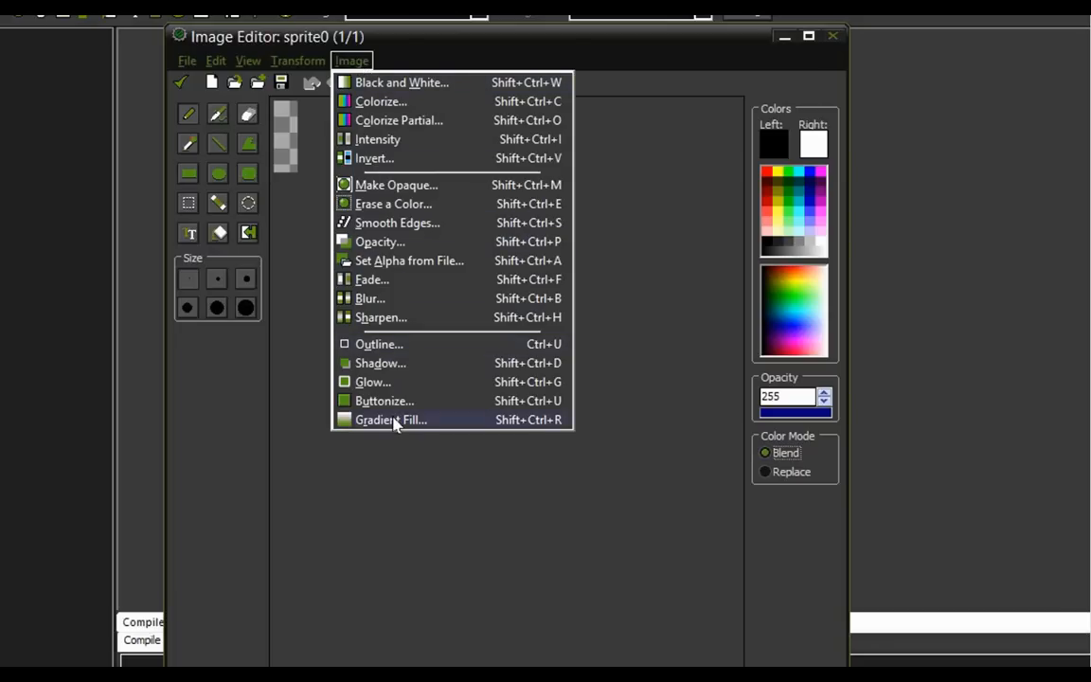
pyautogui.click(414, 481)
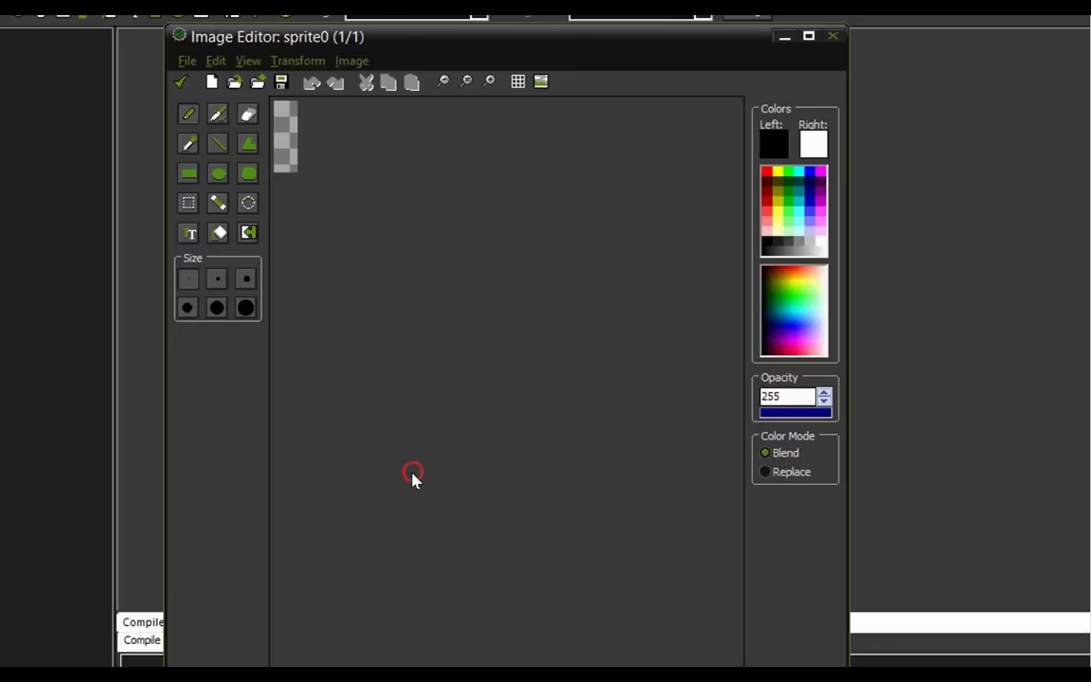
pyautogui.click(219, 233)
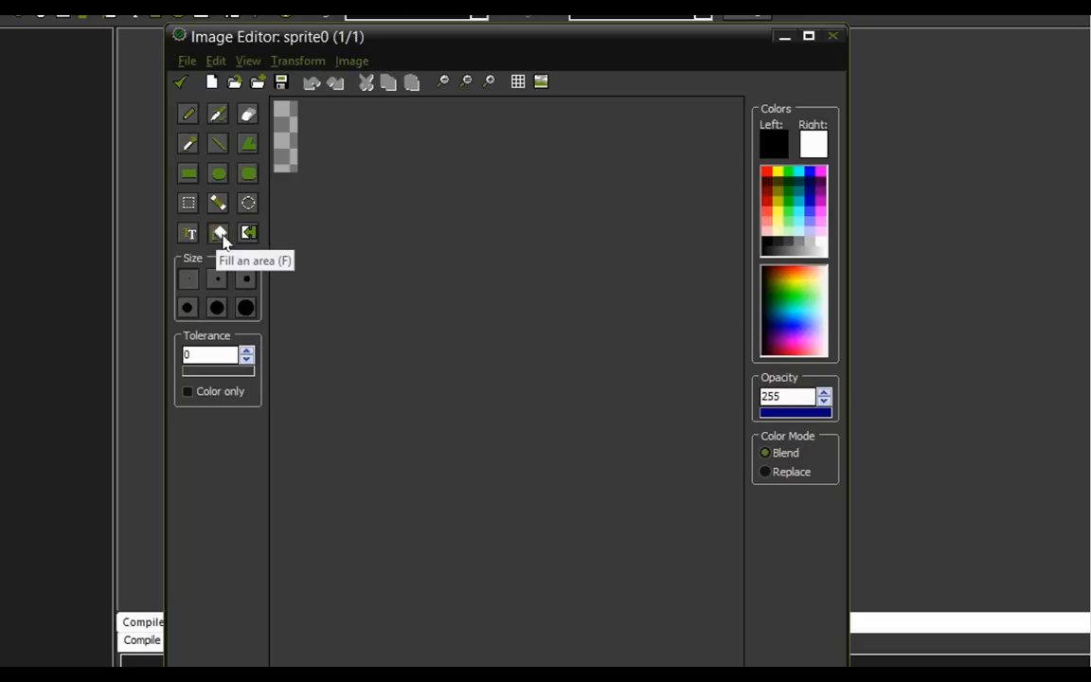
pyautogui.click(807, 216)
pyautogui.click(289, 144)
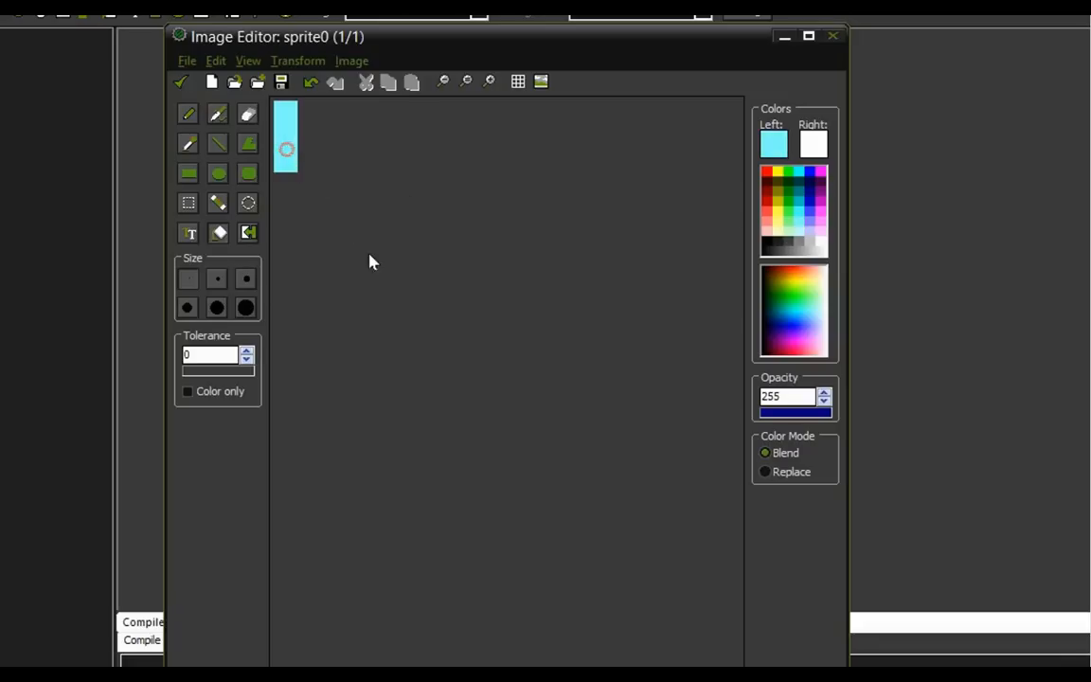
# - Save the painted image and return to the sprite's properties
pyautogui.click(182, 83)
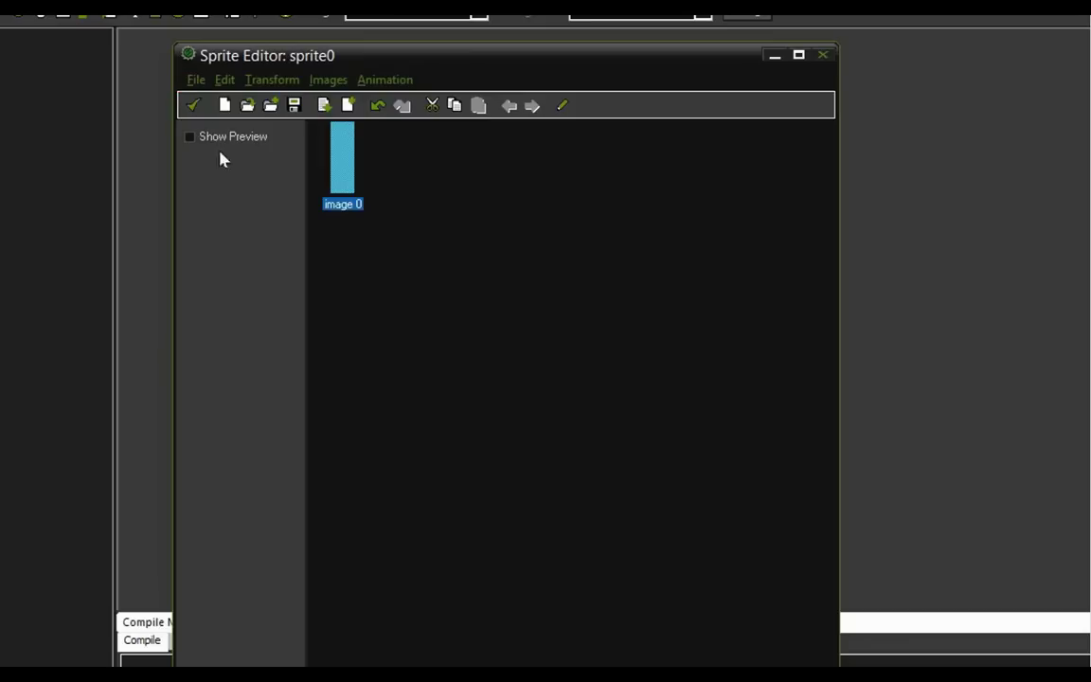
pyautogui.click(193, 105)
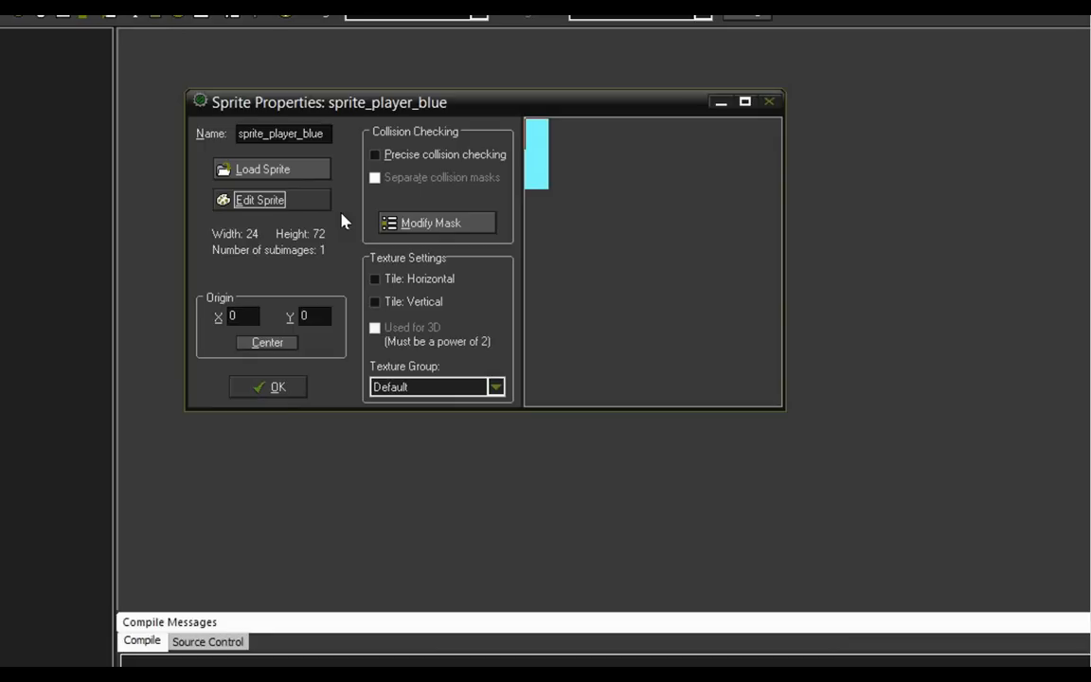
# - Load the player_paddle image from the pong tut folder into the sprite
pyautogui.click(322, 168)
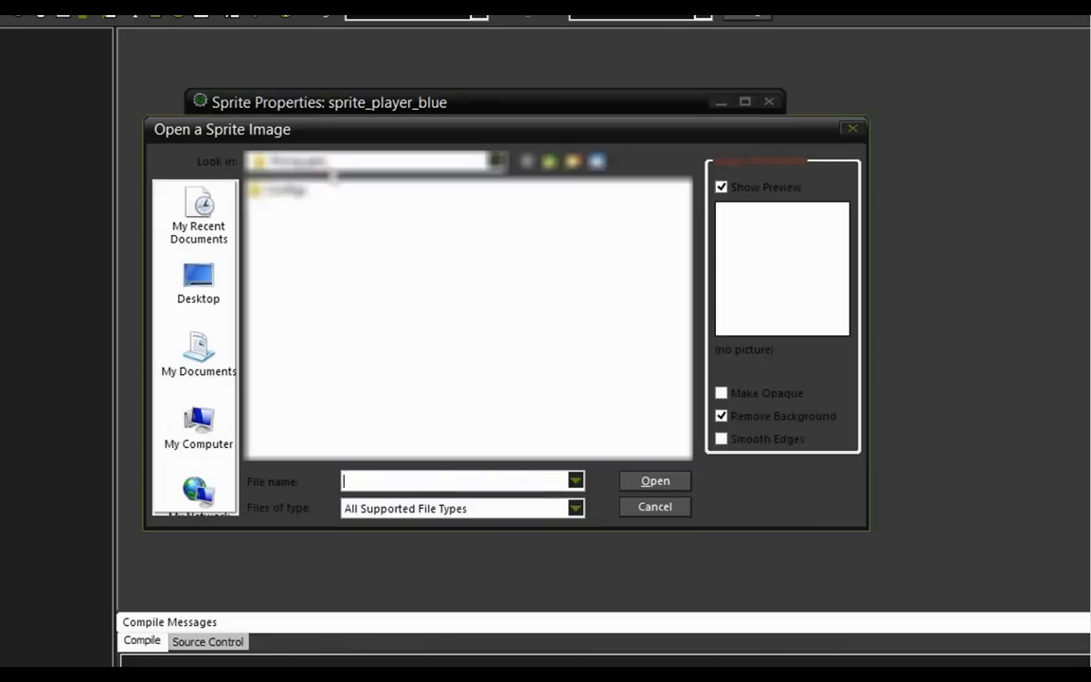
pyautogui.doubleClick(284, 426)
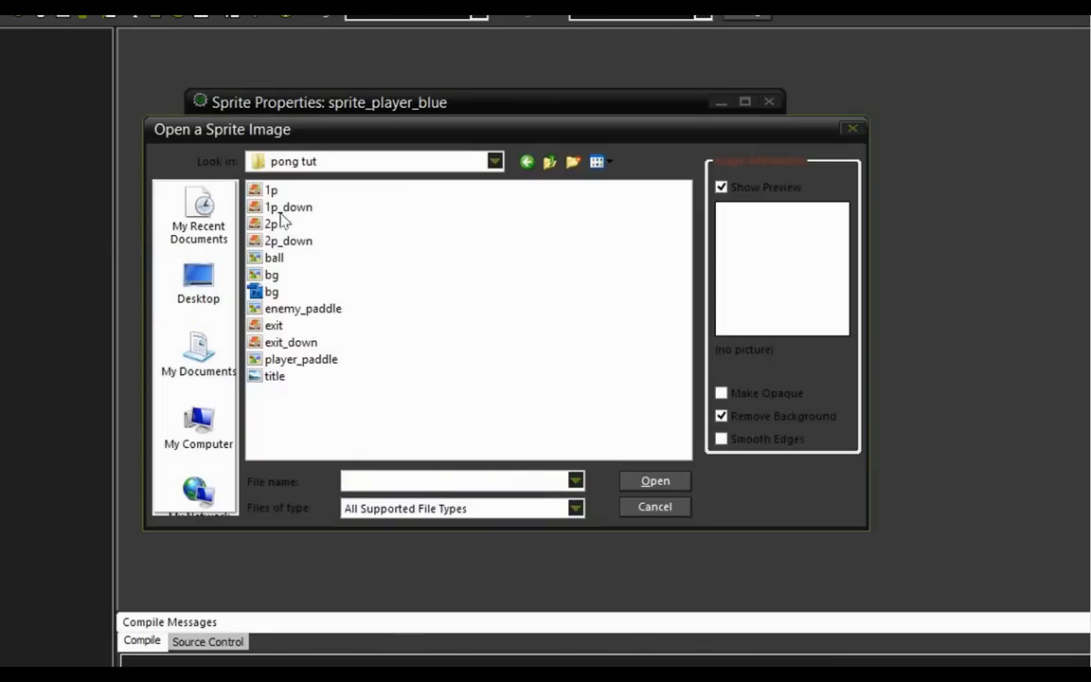
pyautogui.click(300, 359)
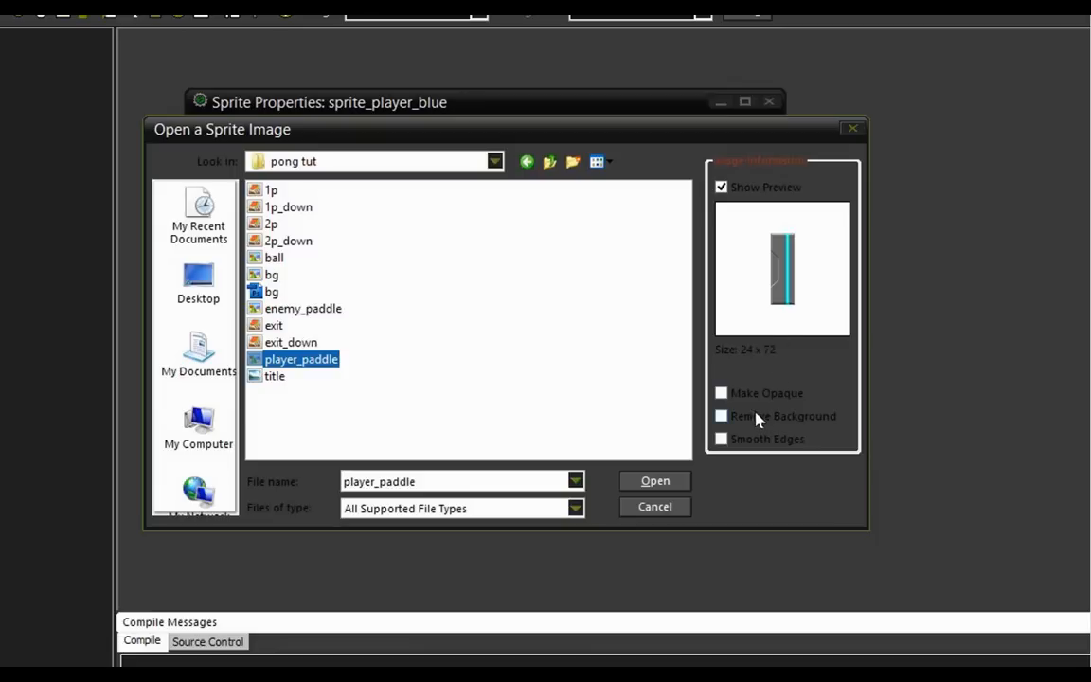
pyautogui.click(656, 480)
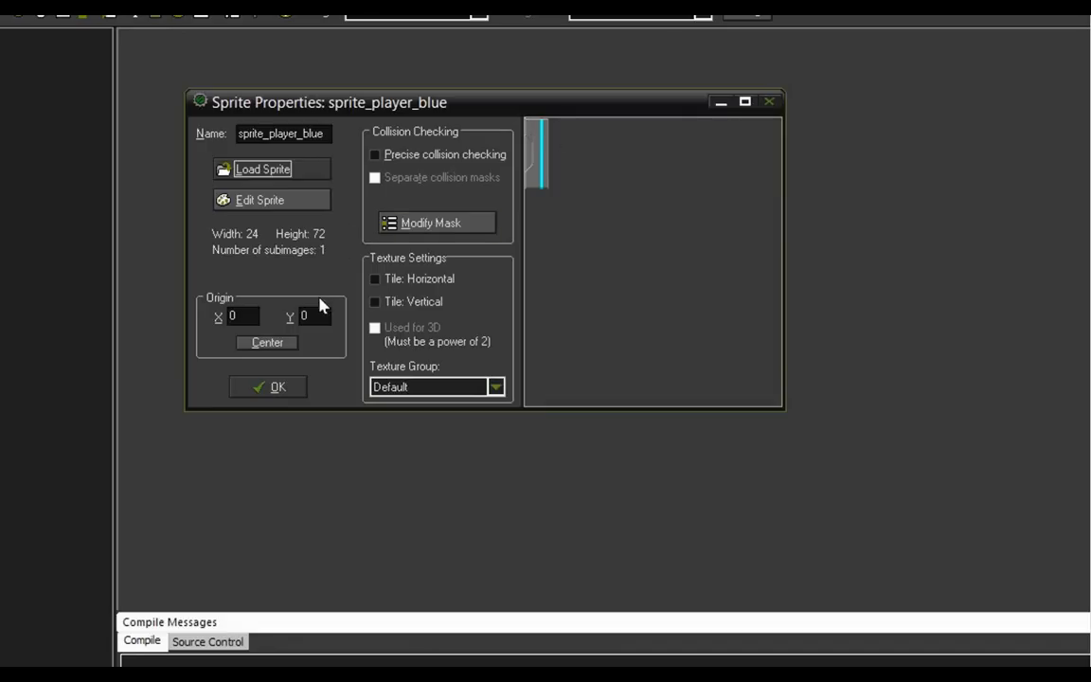
# - Centre the sprite's origin at 12,36 and confirm its properties
pyautogui.click(267, 342)
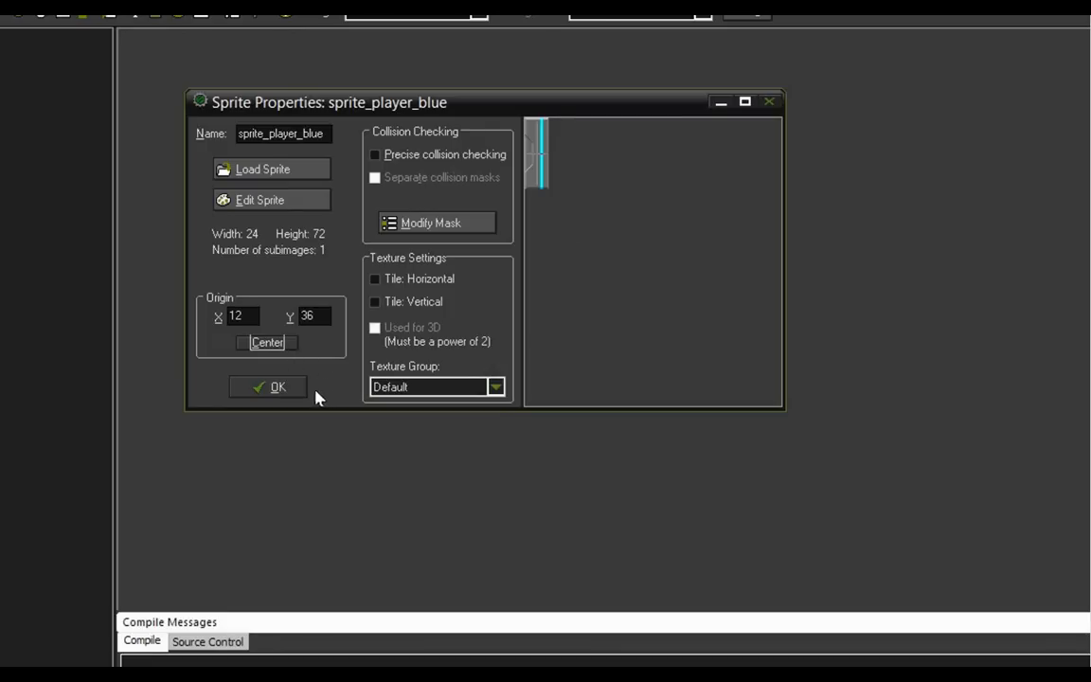
pyautogui.click(277, 386)
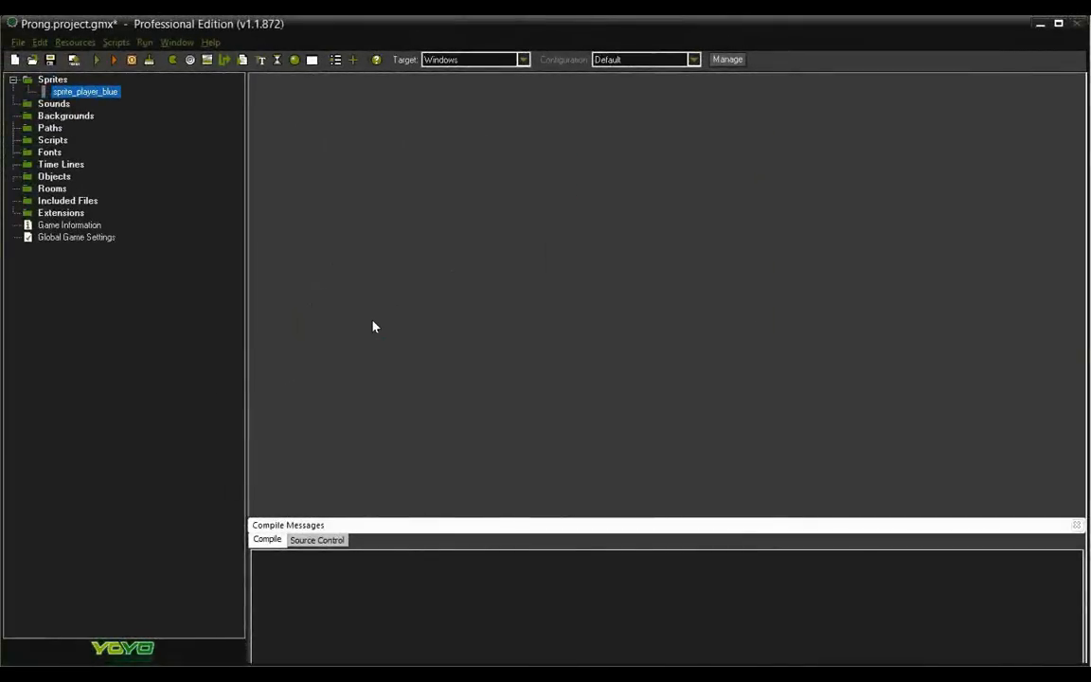
# - Create a new sprite and rename it sprite_player_orange
pyautogui.click(172, 60)
pyautogui.click(353, 149)
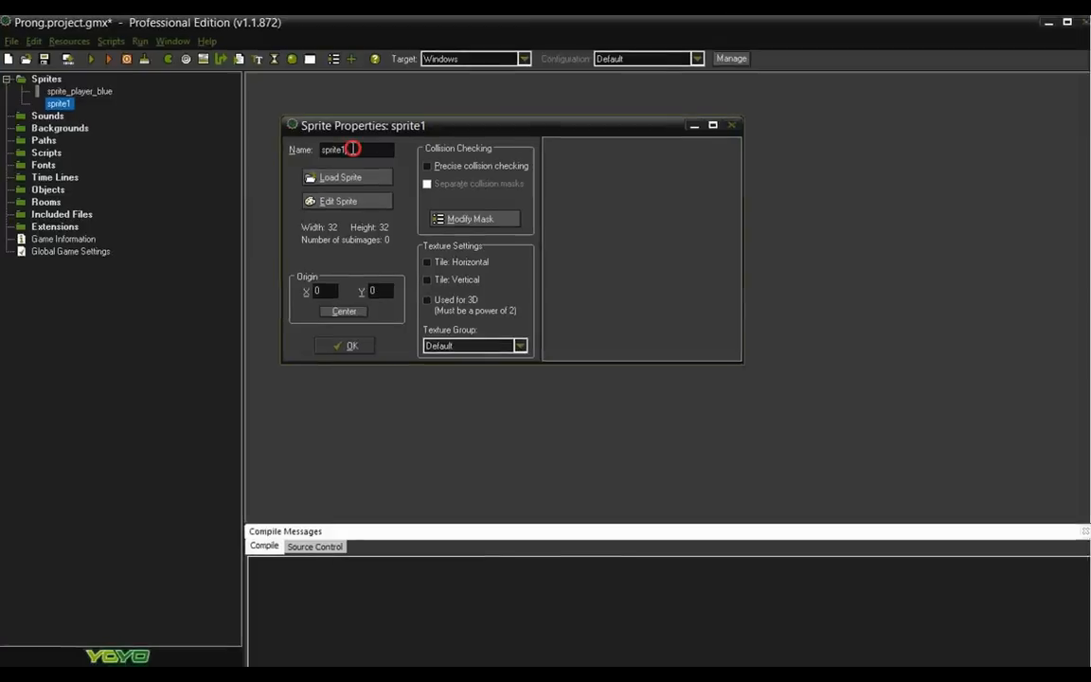
pyautogui.press('BackSpace')
pyautogui.write('_player')
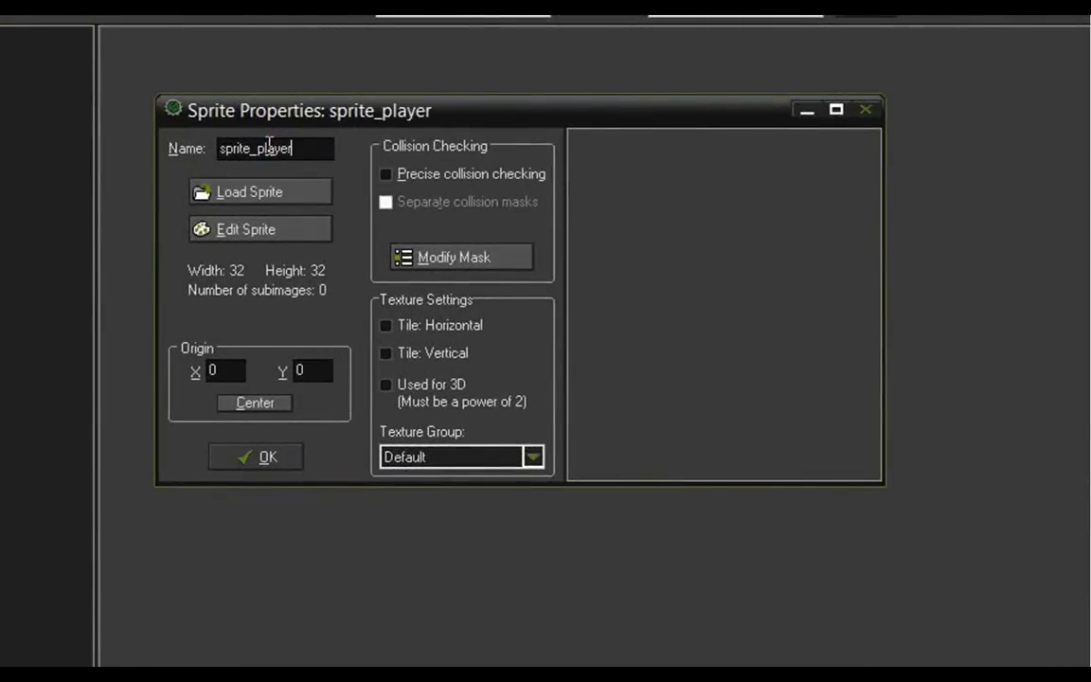
pyautogui.write('_orange')
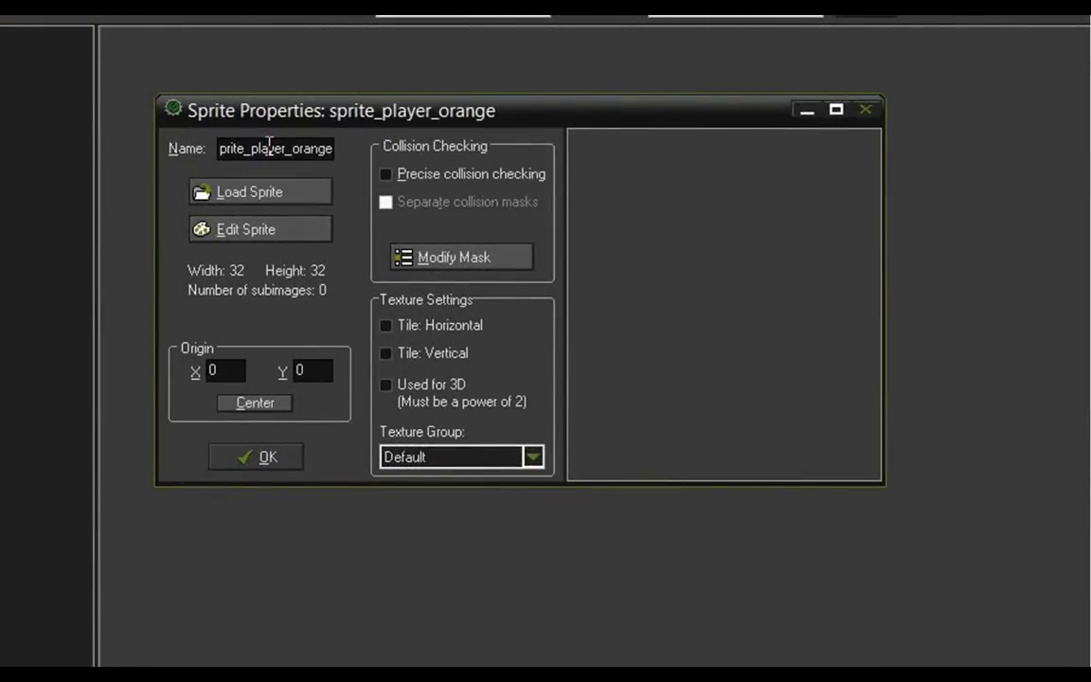
# - Load the enemy_paddle image, centre its origin at 12,36 and confirm
pyautogui.click(259, 191)
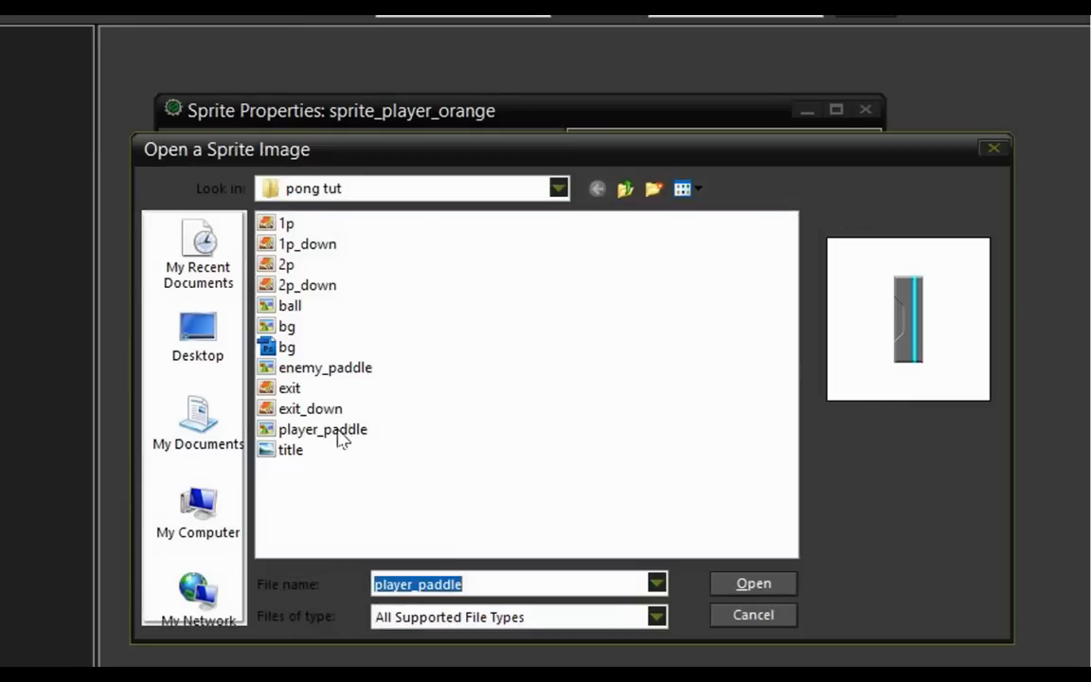
pyautogui.click(325, 367)
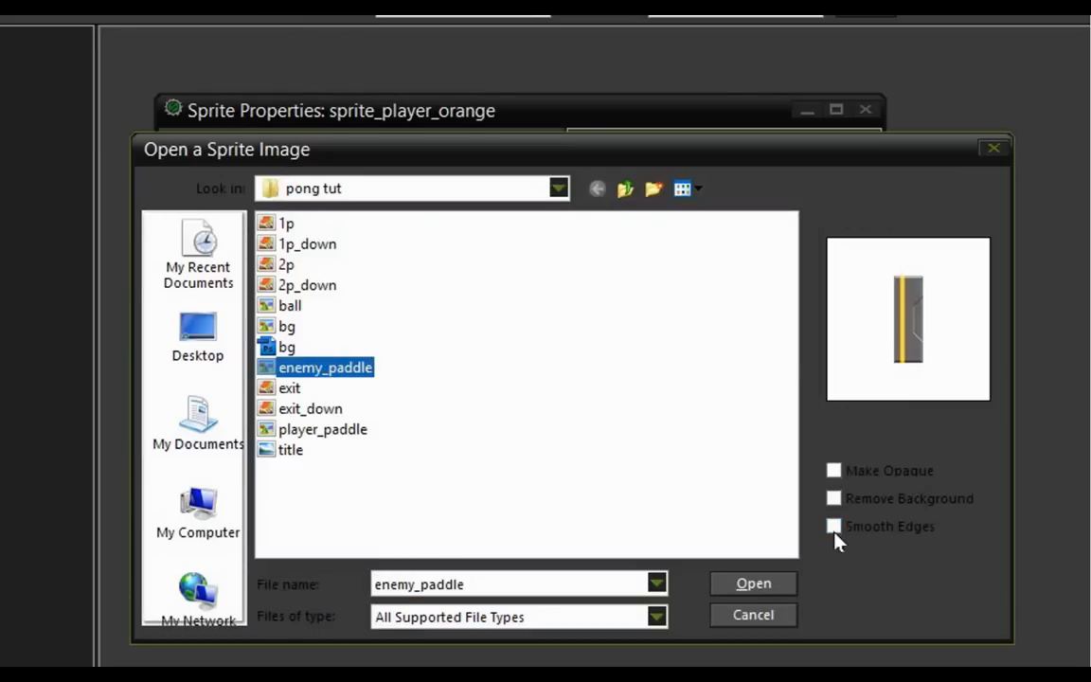
pyautogui.click(754, 584)
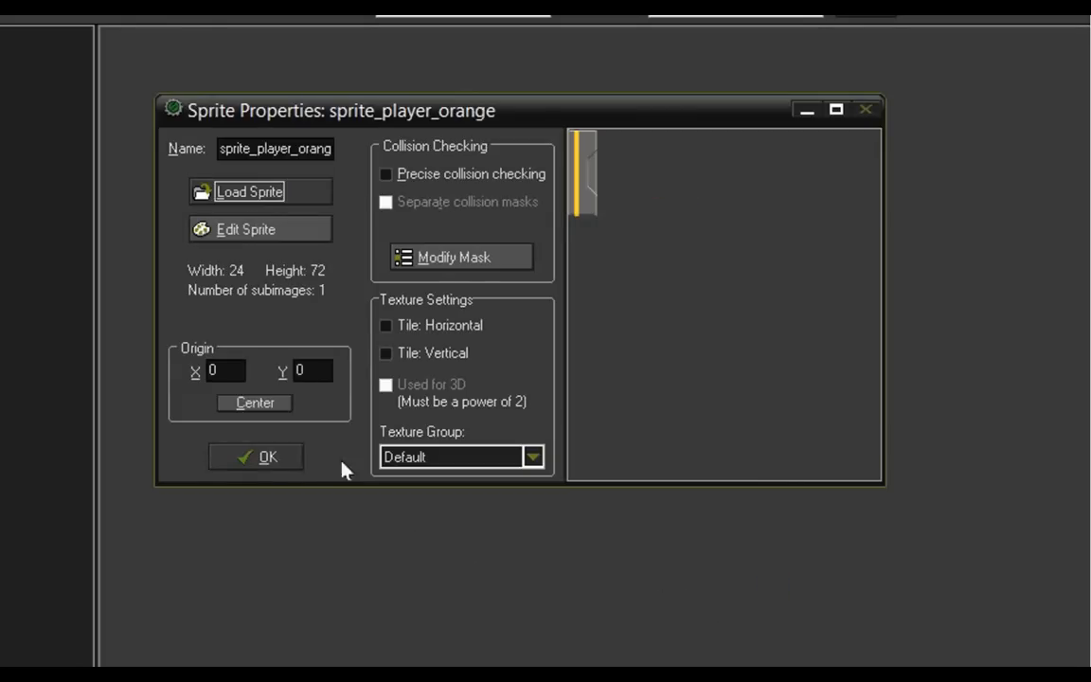
pyautogui.click(255, 402)
pyautogui.click(268, 456)
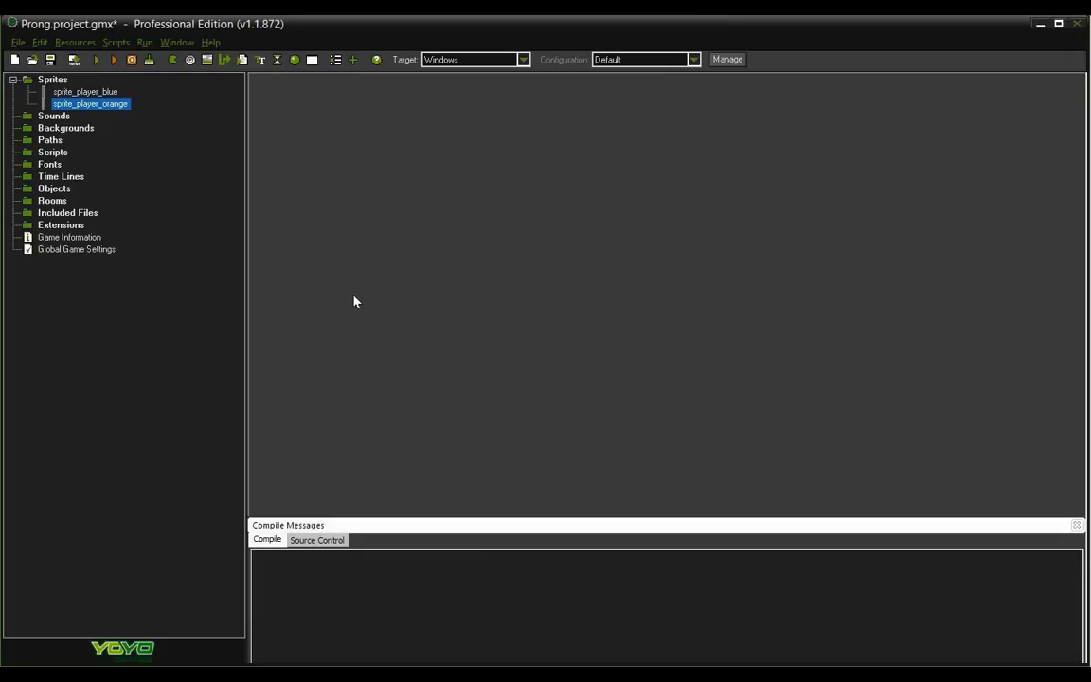
# - Create a new sprite and rename it sprite_ball
pyautogui.click(172, 60)
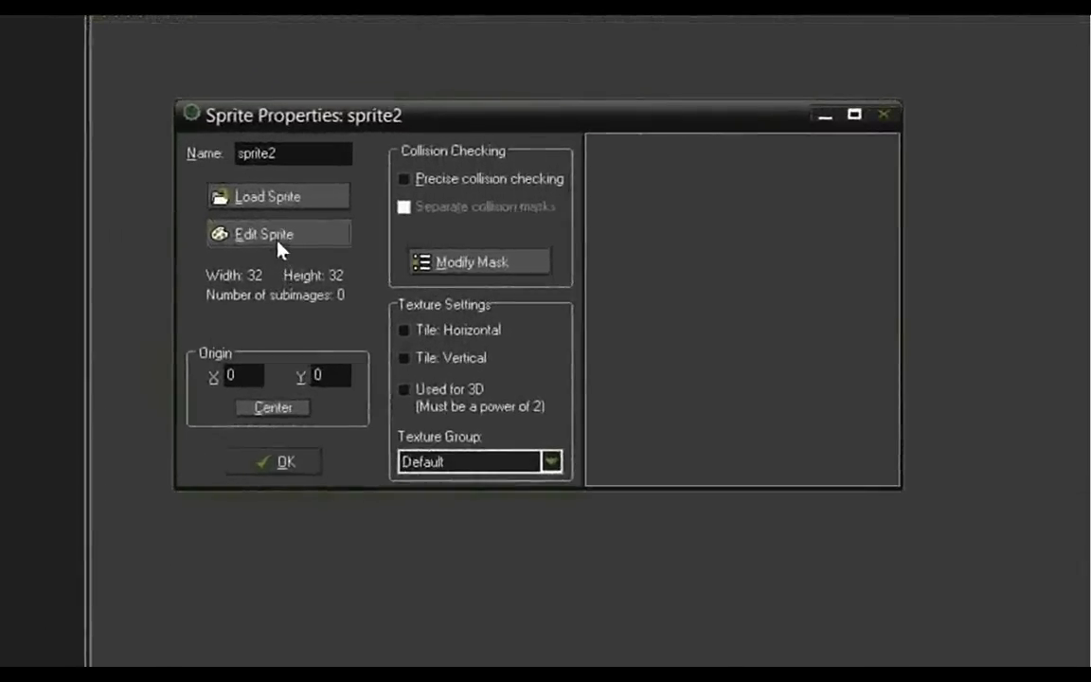
pyautogui.click(312, 154)
pyautogui.press('BackSpace')
pyautogui.write('_ball')
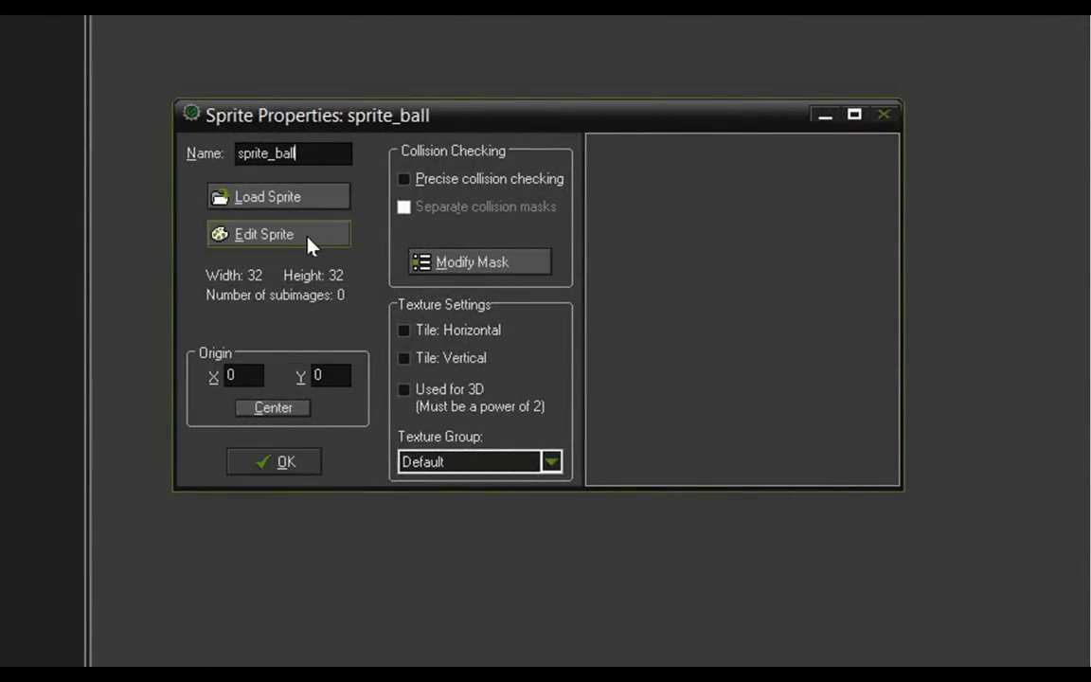
# - Give the sprite a blank 24 by 24 image and draw a circle filling it
pyautogui.click(279, 234)
pyautogui.click(222, 92)
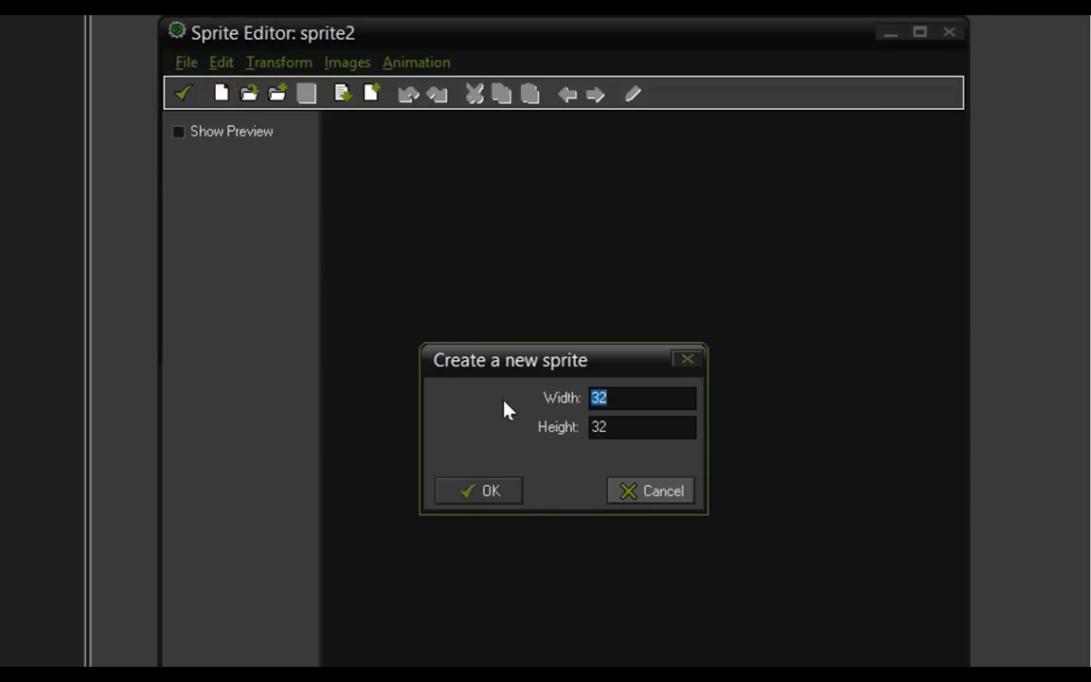
pyautogui.write('24')
pyautogui.doubleClick(642, 426)
pyautogui.write('24')
pyautogui.click(480, 491)
pyautogui.doubleClick(367, 156)
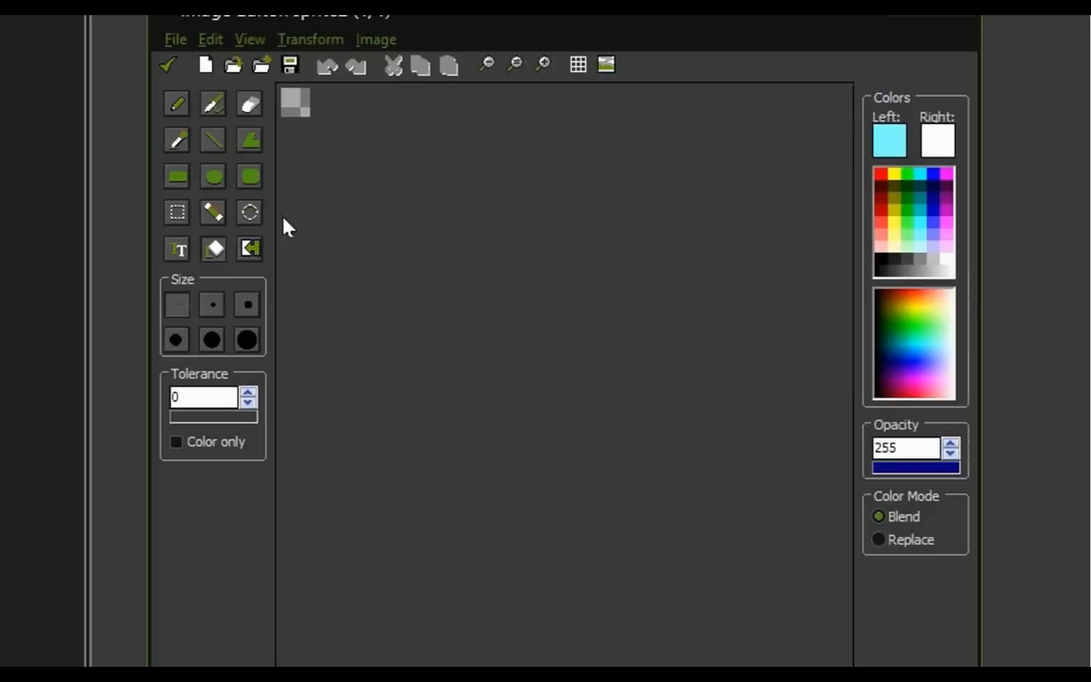
pyautogui.scroll(2, 285, 190)
pyautogui.click(214, 177)
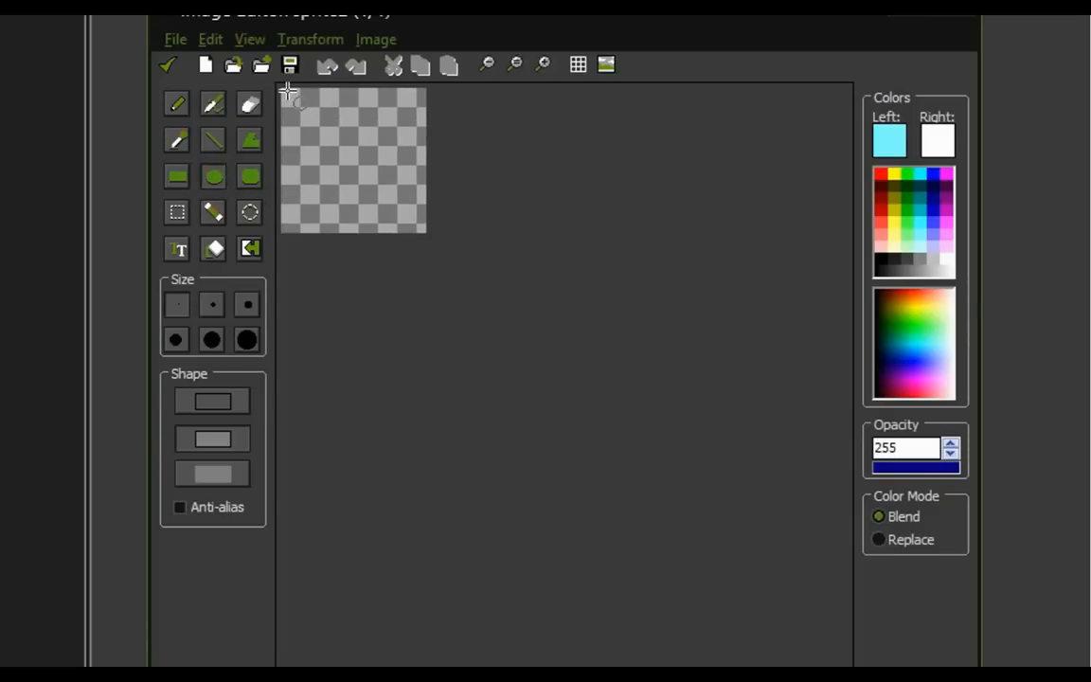
pyautogui.moveTo(284, 93); pyautogui.dragTo(422, 229)
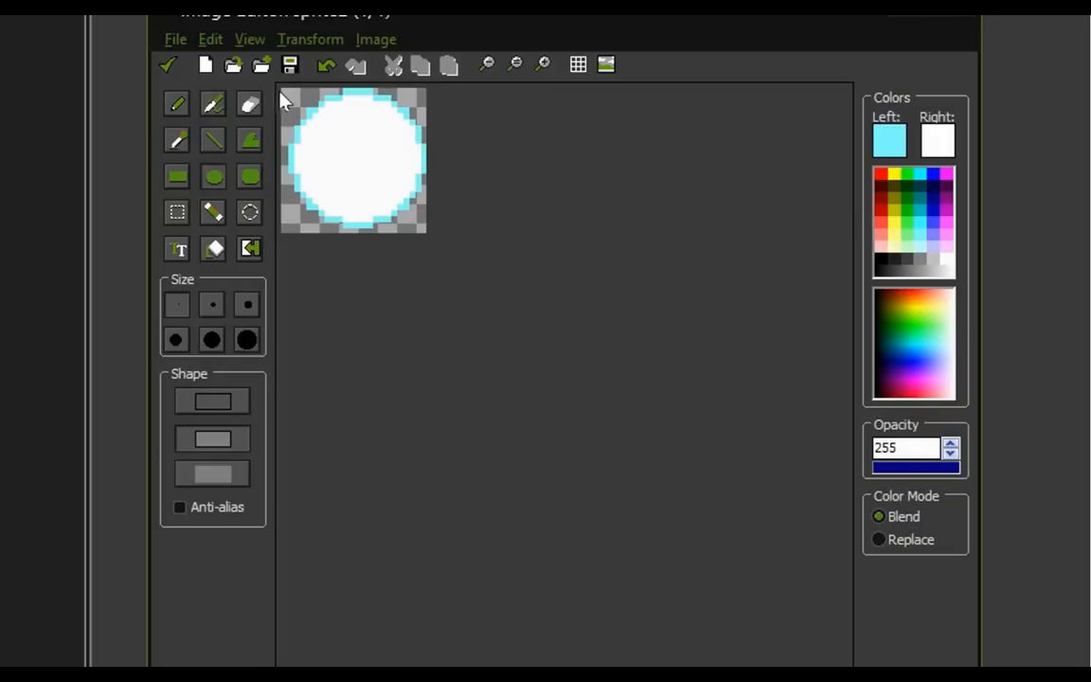
pyautogui.moveTo(286, 92); pyautogui.dragTo(423, 228)
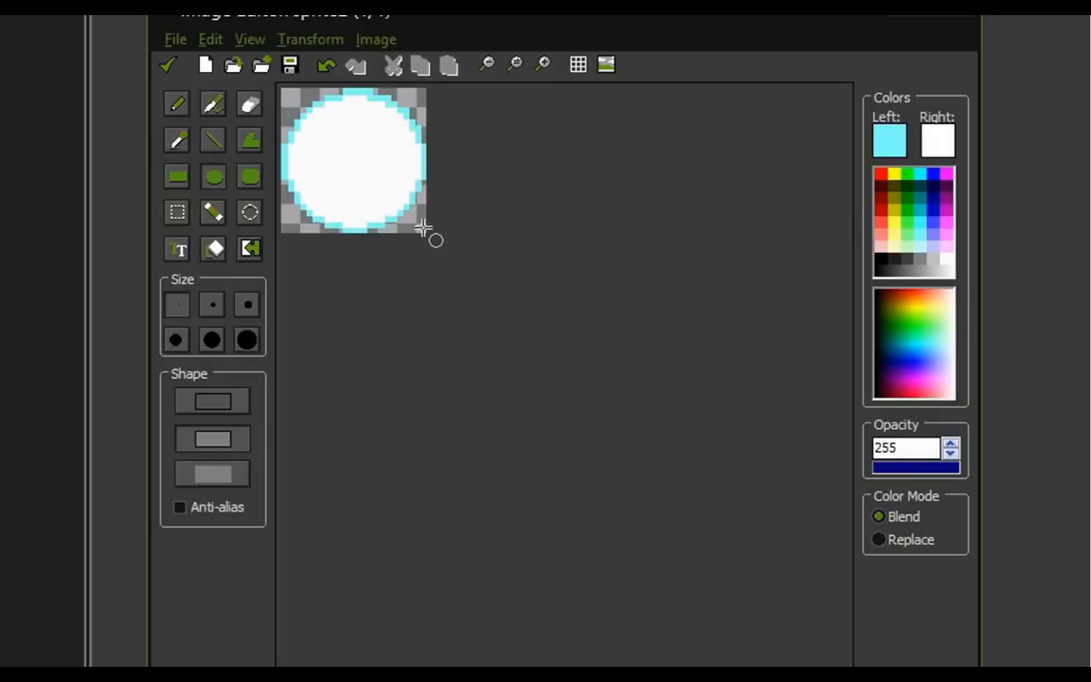
pyautogui.click(168, 64)
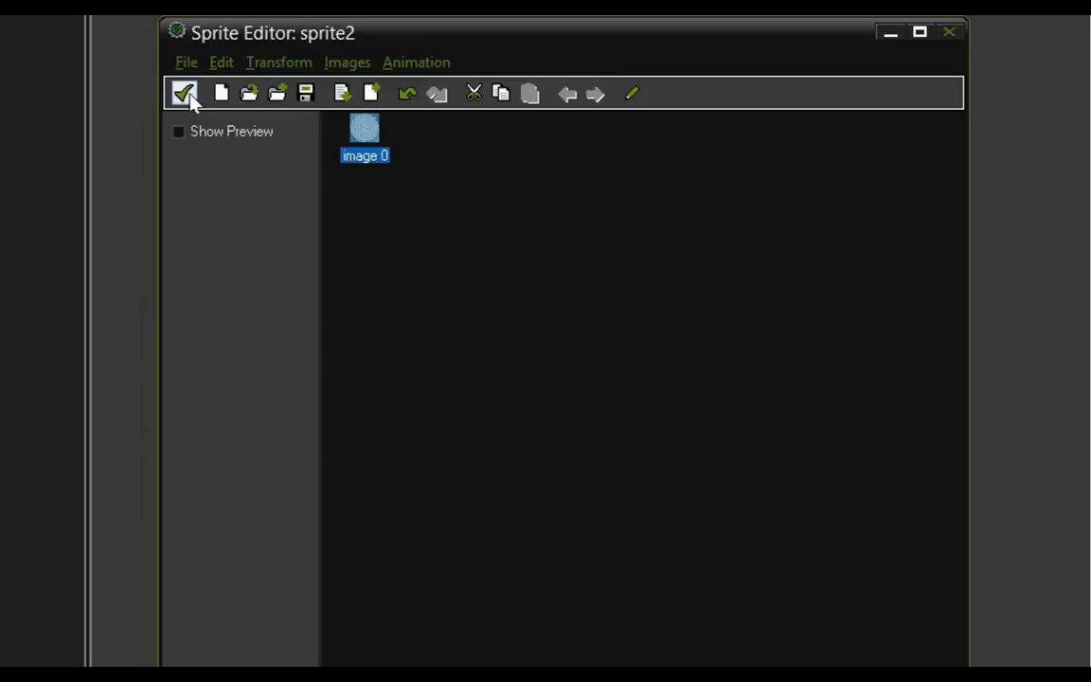
pyautogui.click(187, 92)
# - Load the ball image into the sprite and centre its origin at 12,12
pyautogui.click(313, 201)
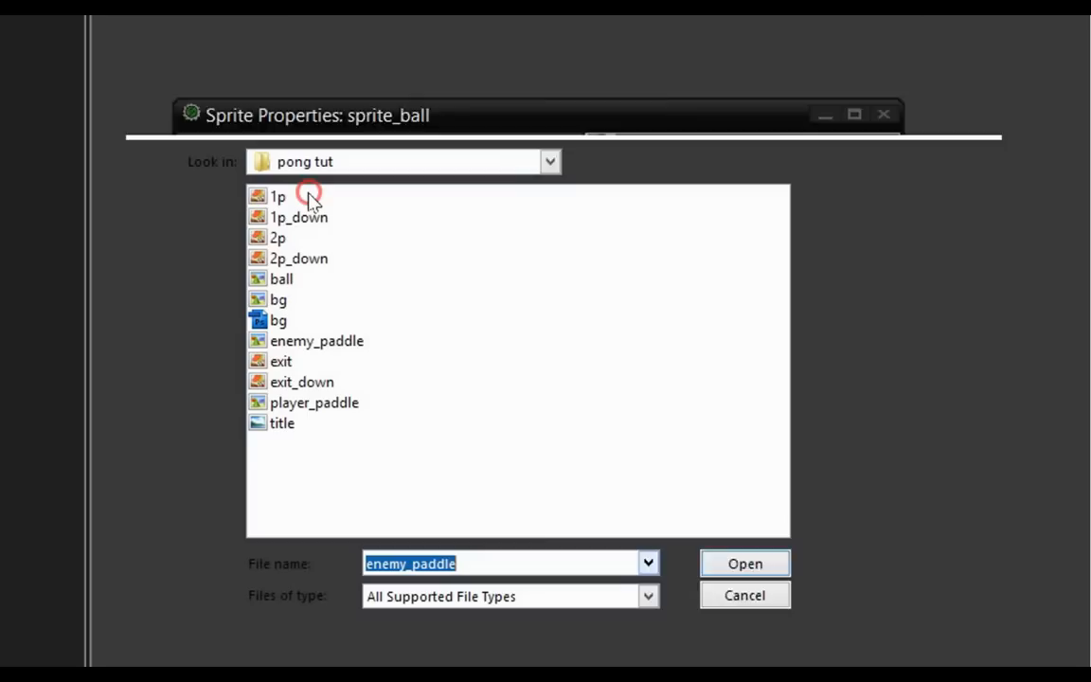
pyautogui.click(281, 279)
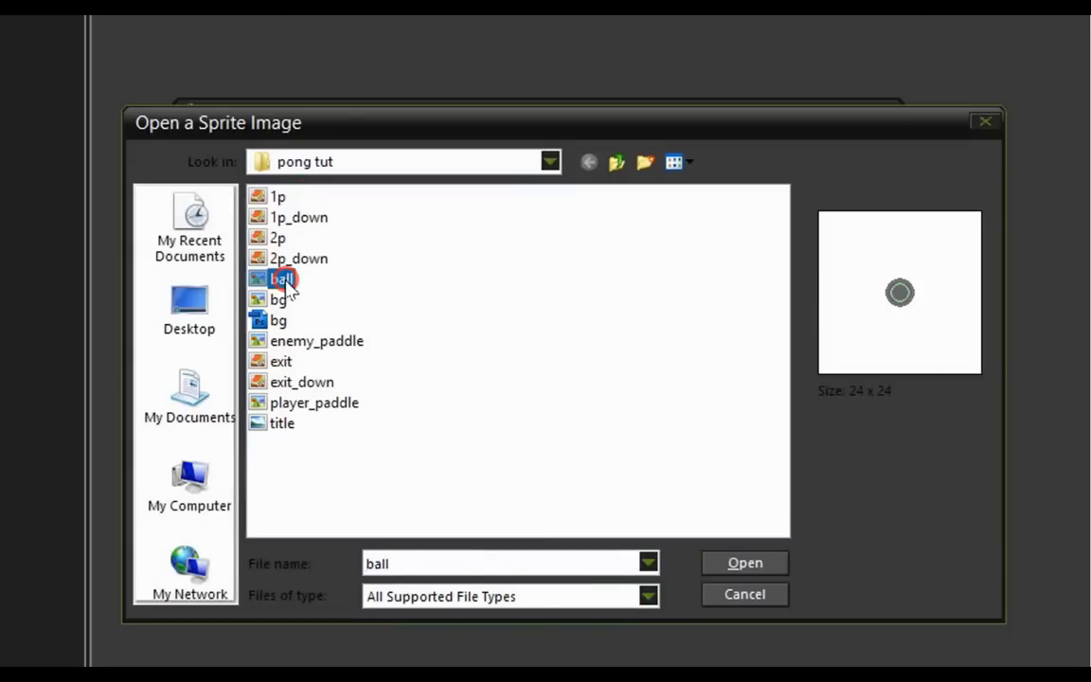
pyautogui.click(746, 563)
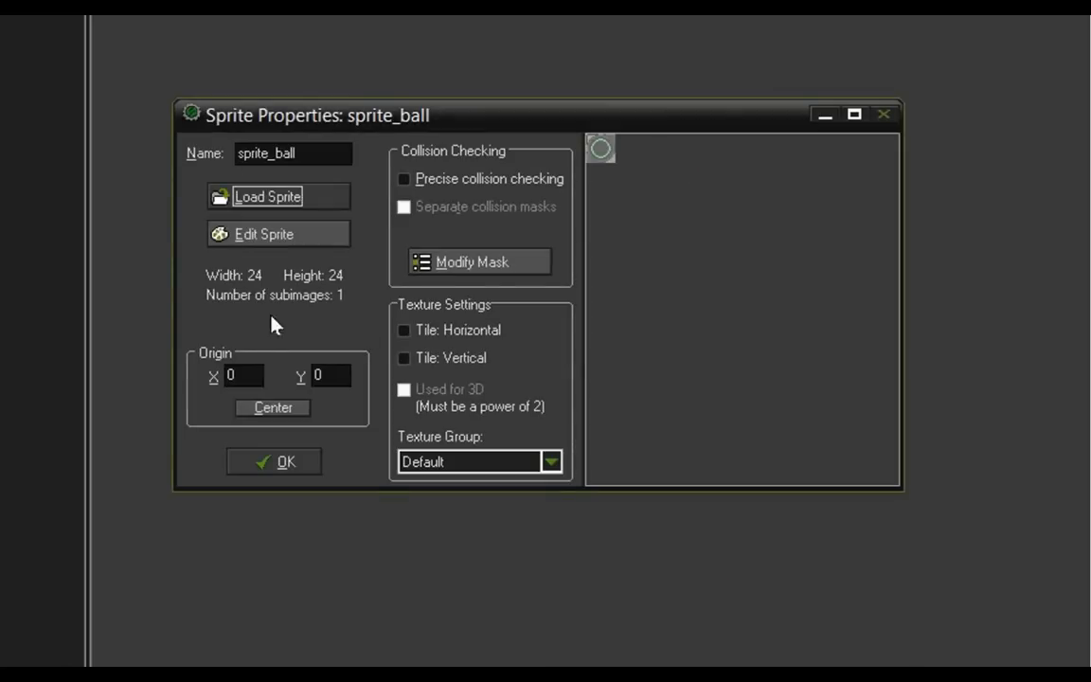
pyautogui.click(274, 407)
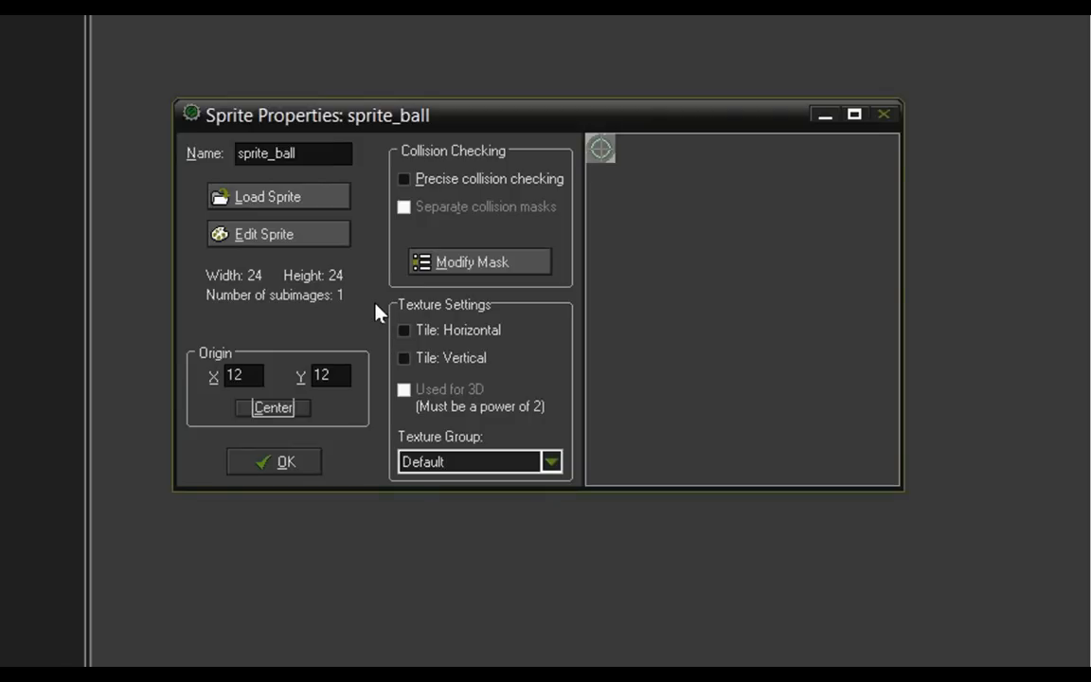
# - Enable precise collision checking and separate collision masks for sprite_ball
pyautogui.press('Tab')
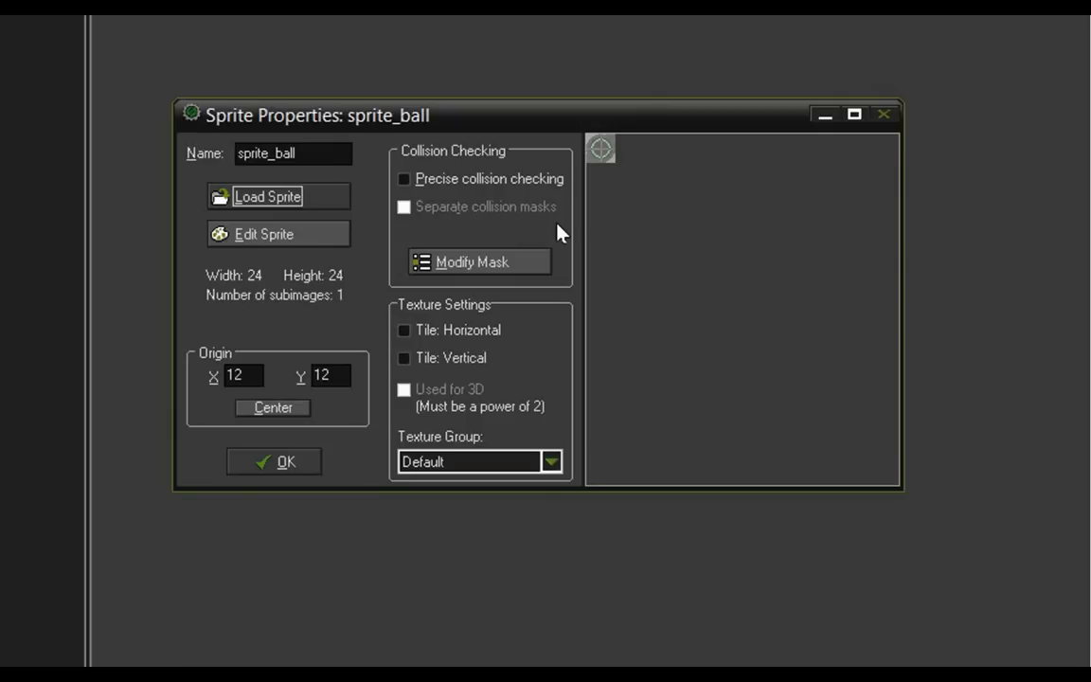
pyautogui.click(473, 271)
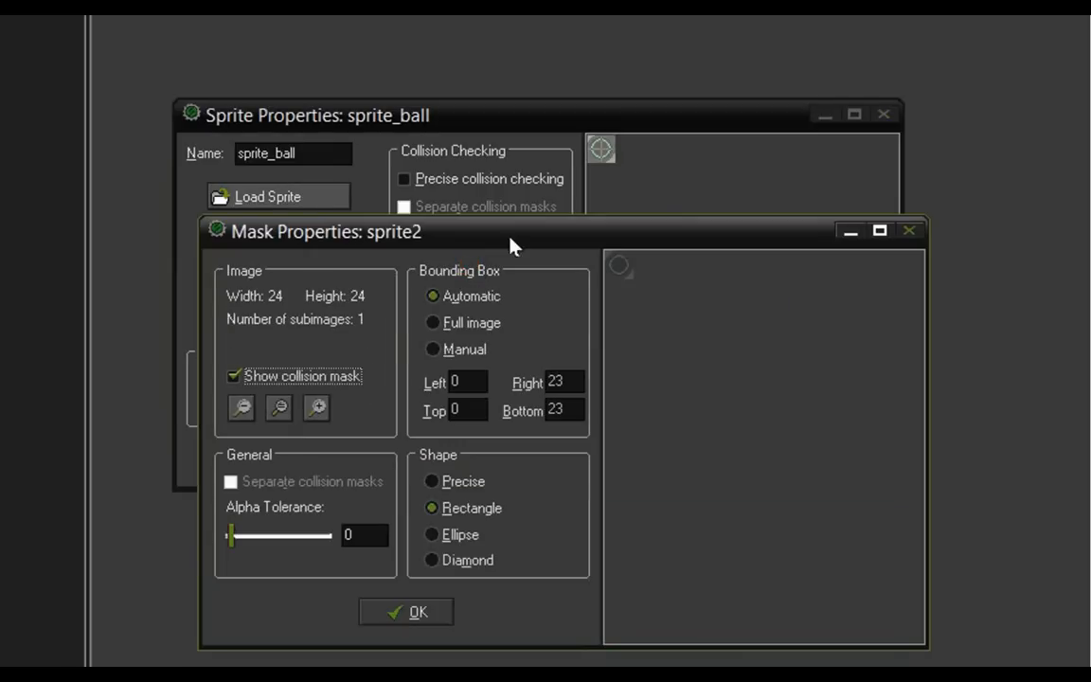
pyautogui.moveTo(514, 236); pyautogui.dragTo(530, 218)
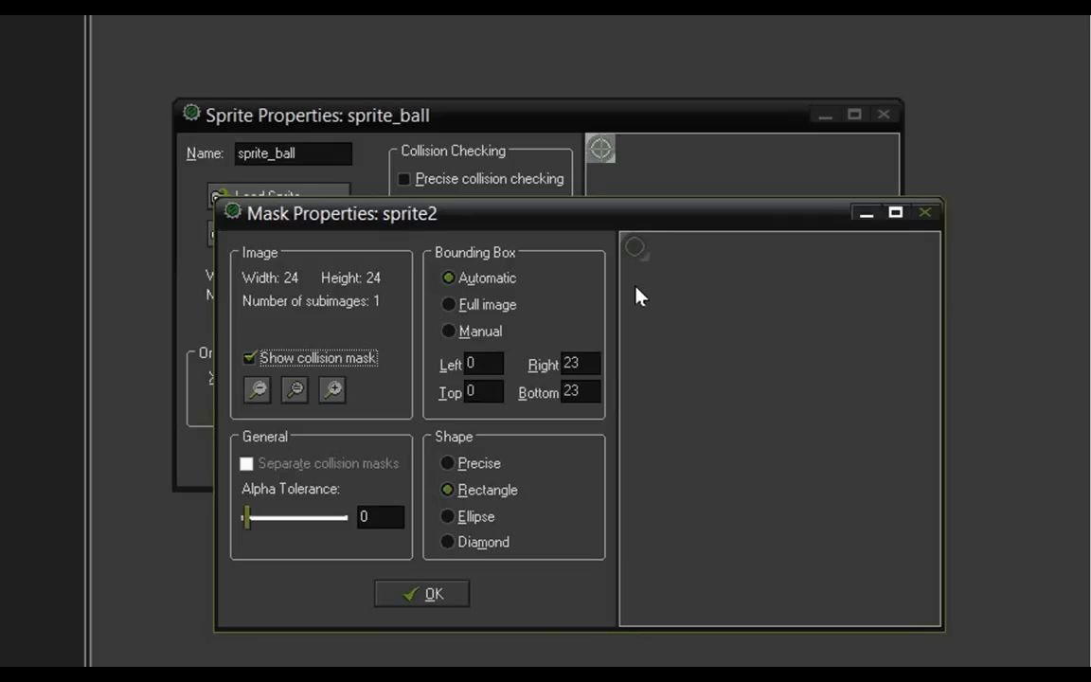
pyautogui.click(434, 594)
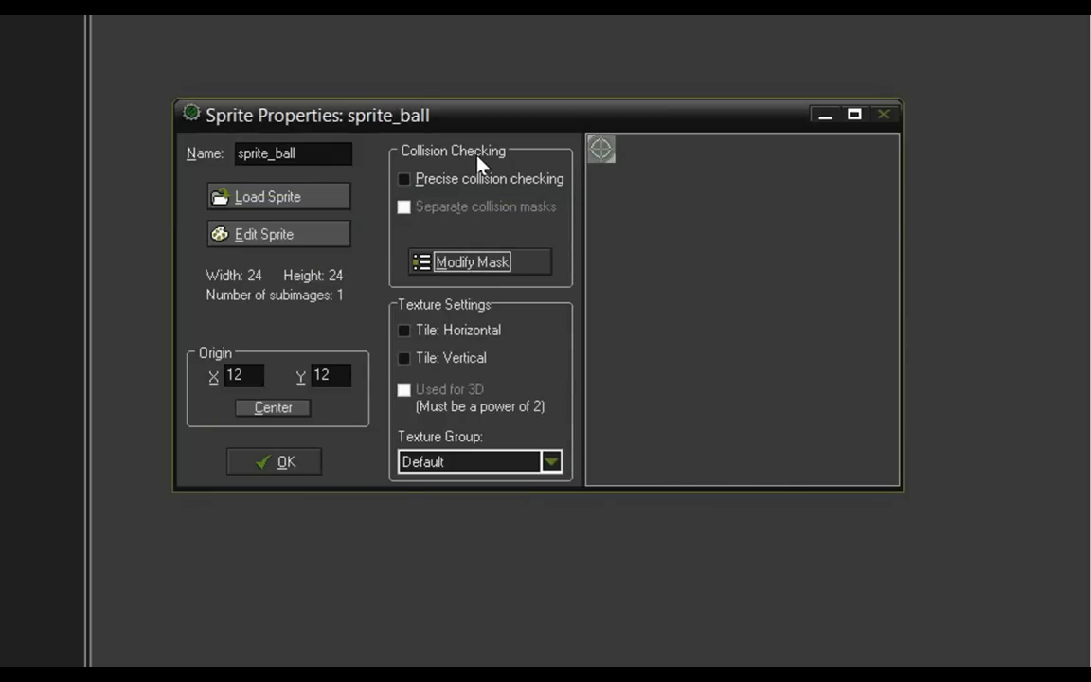
pyautogui.click(405, 179)
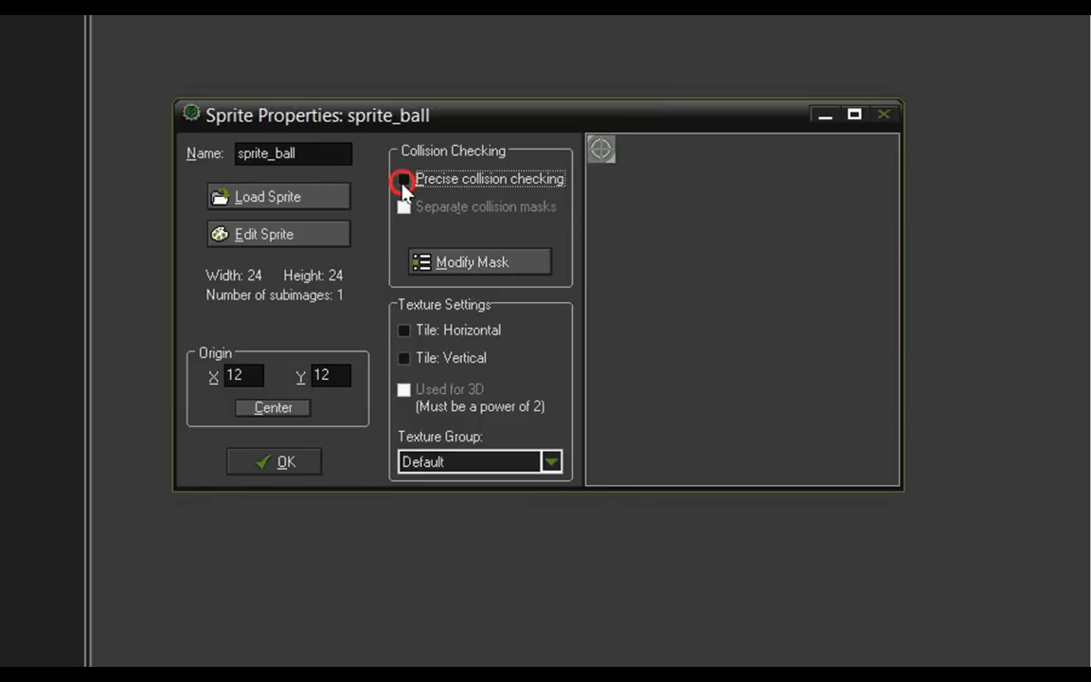
pyautogui.click(405, 204)
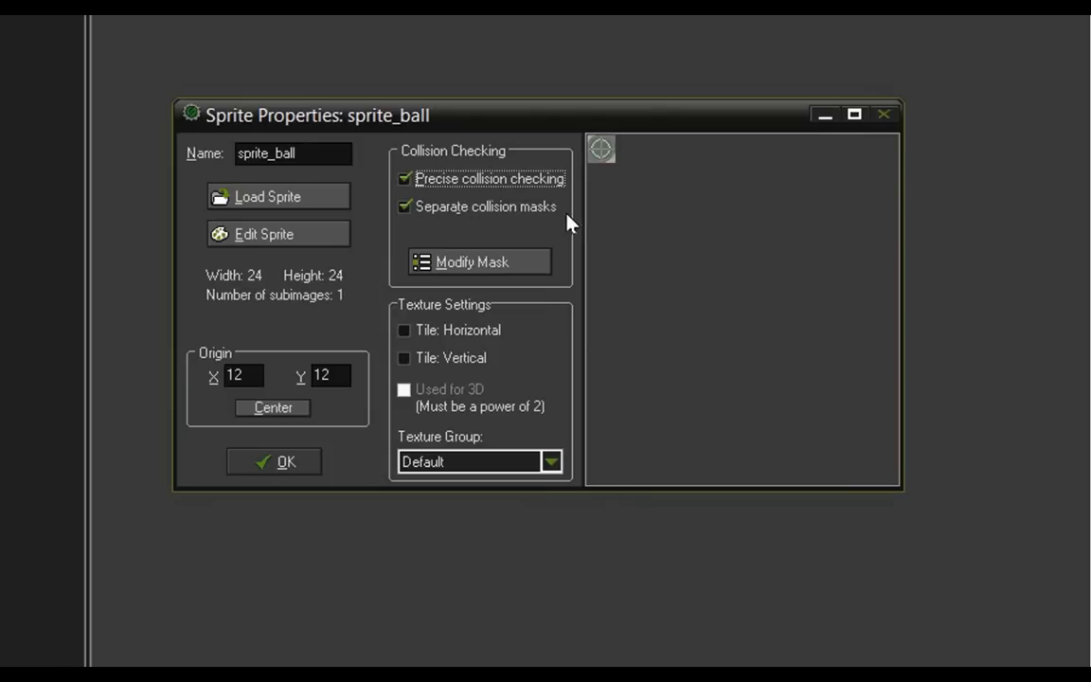
# - Set the collision mask shape to Precise and confirm the ball sprite's properties
pyautogui.click(470, 268)
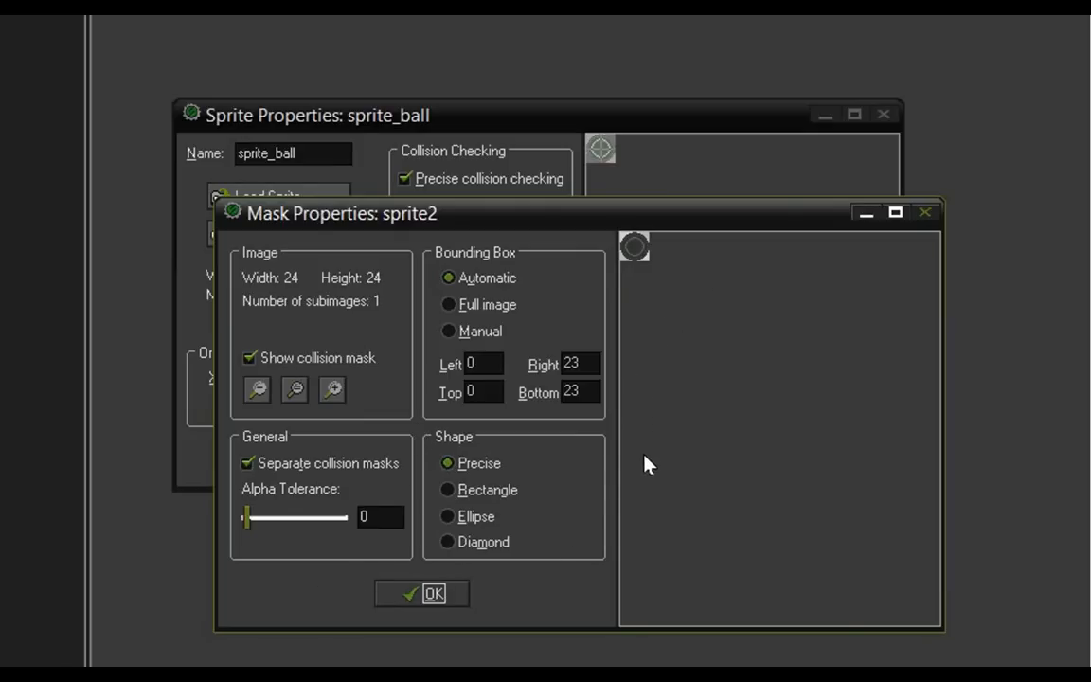
pyautogui.press('Tab')
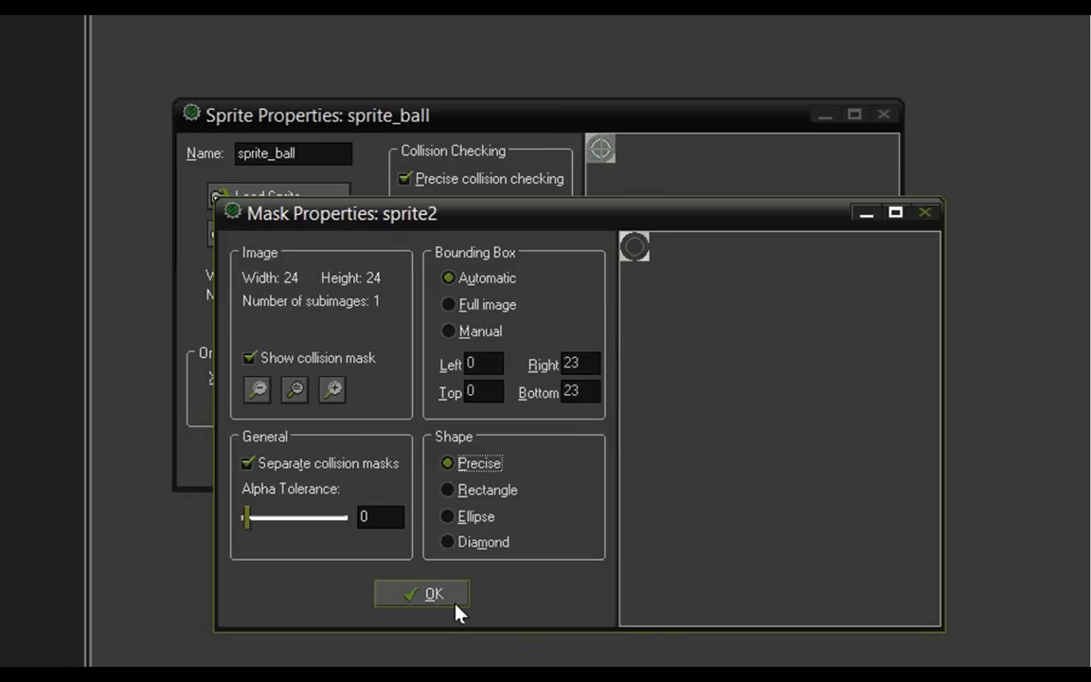
pyautogui.click(422, 594)
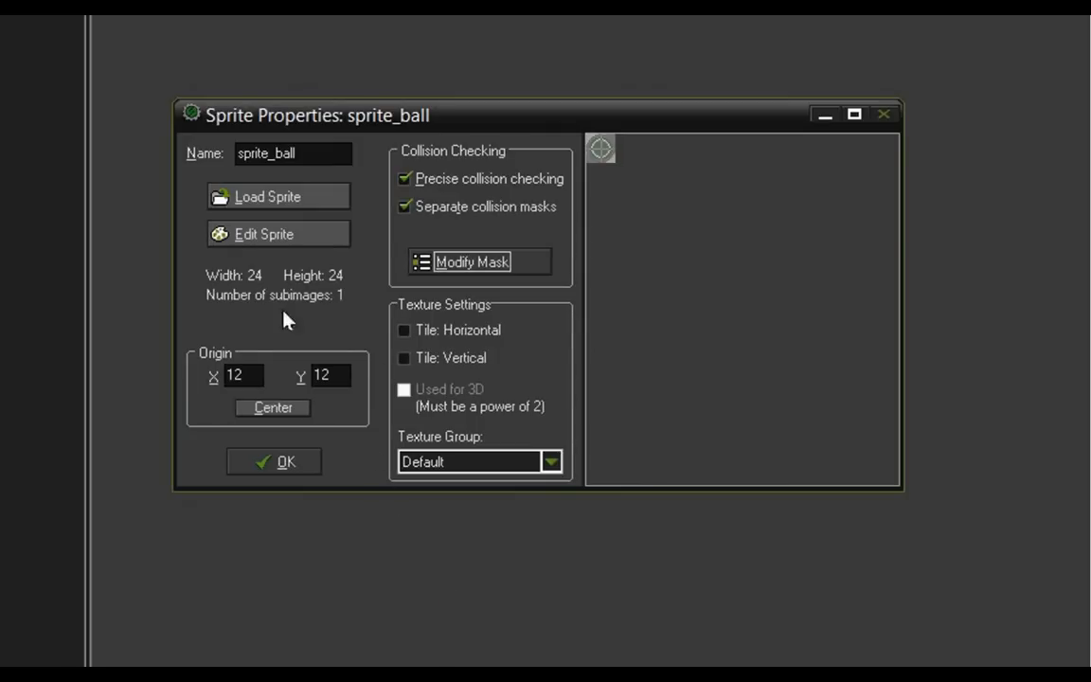
pyautogui.click(276, 461)
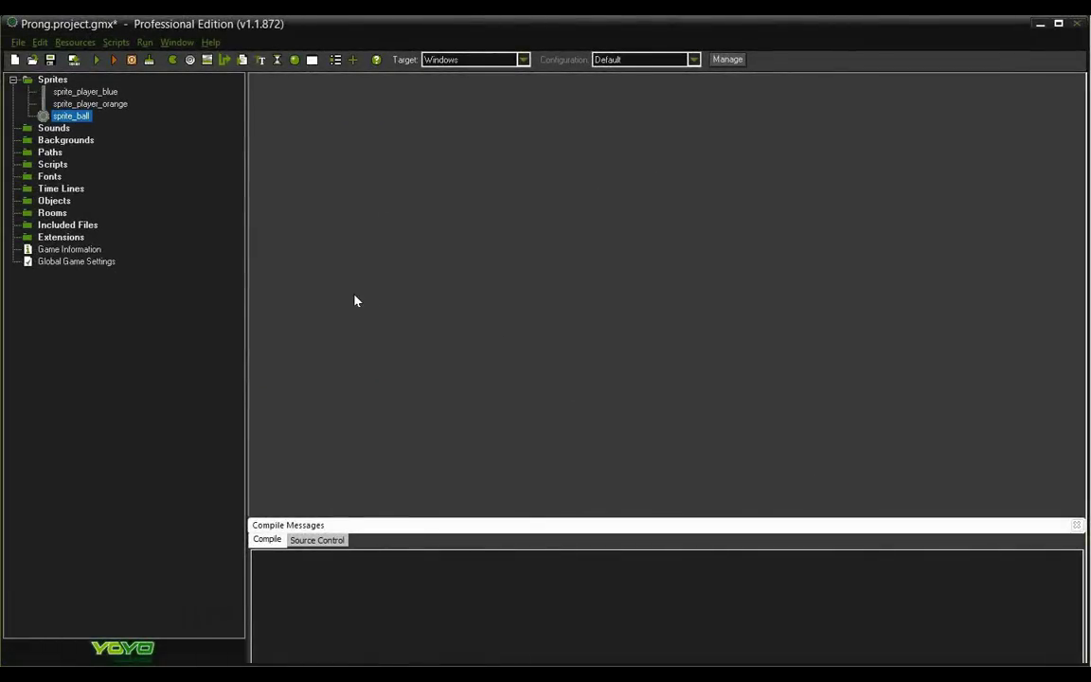
# - Create sprite_wall with a new blank image at the default 32 by 32 size
pyautogui.click(171, 60)
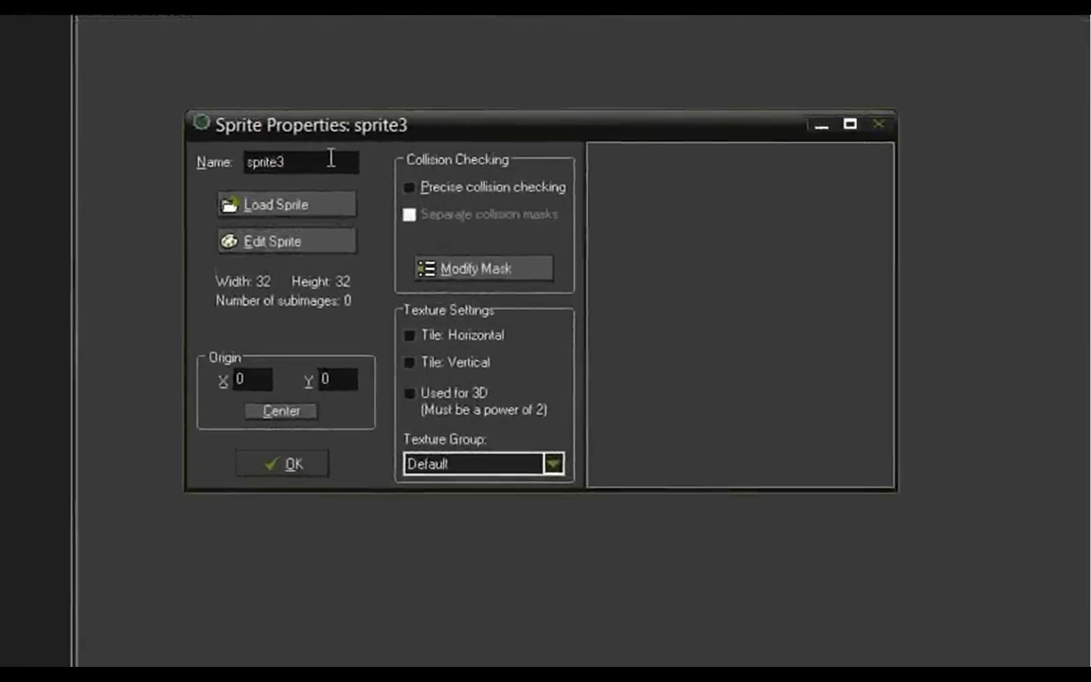
pyautogui.press('BackSpace')
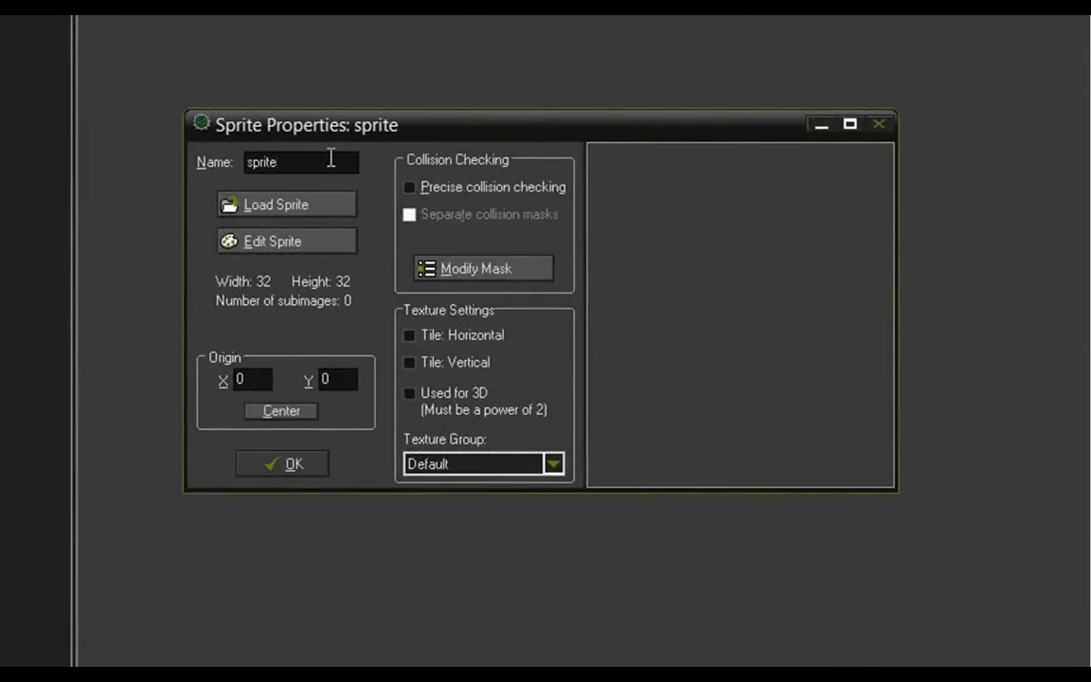
pyautogui.write('_wall')
pyautogui.click(318, 246)
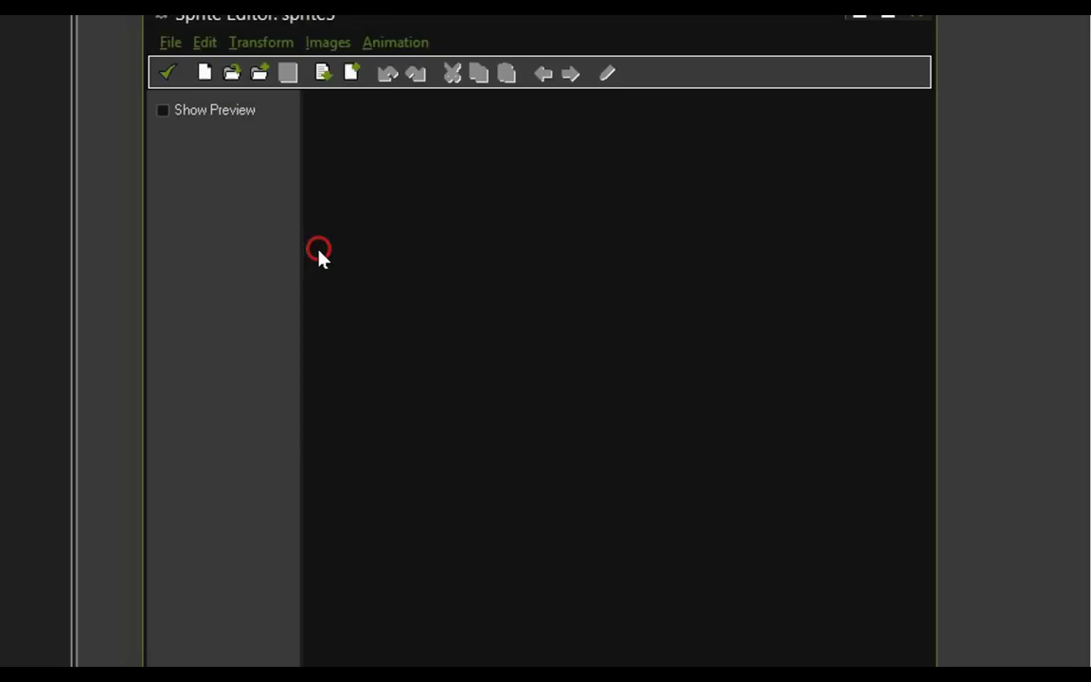
pyautogui.click(206, 74)
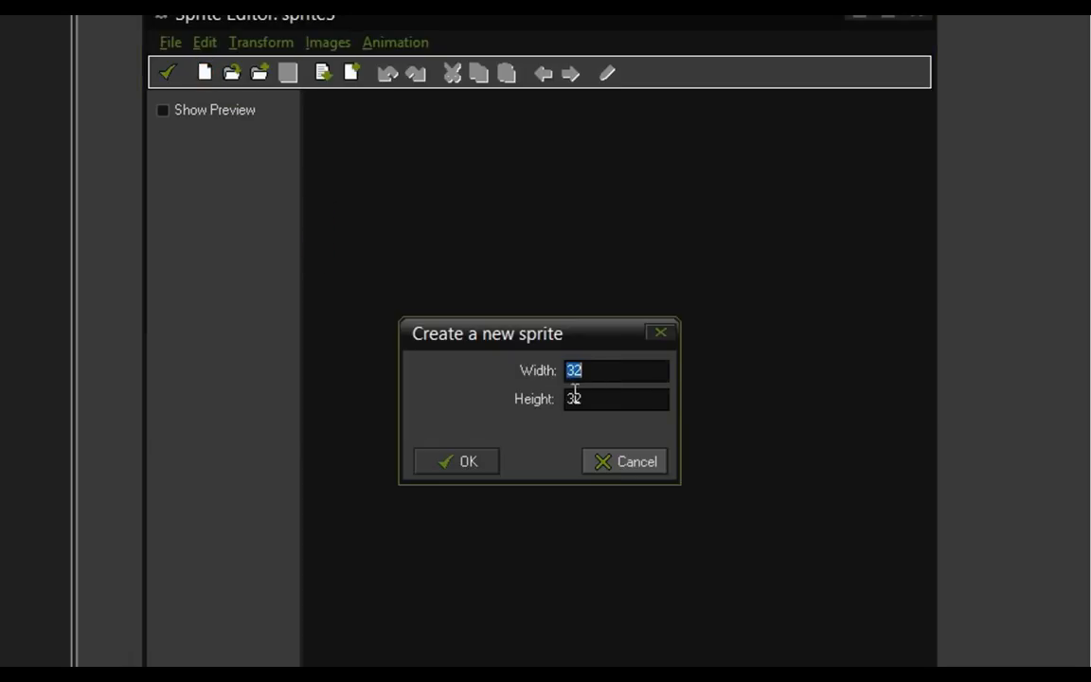
pyautogui.click(468, 462)
# - Fill the wall image with cyan and save the sprite_wall properties
pyautogui.doubleClick(351, 123)
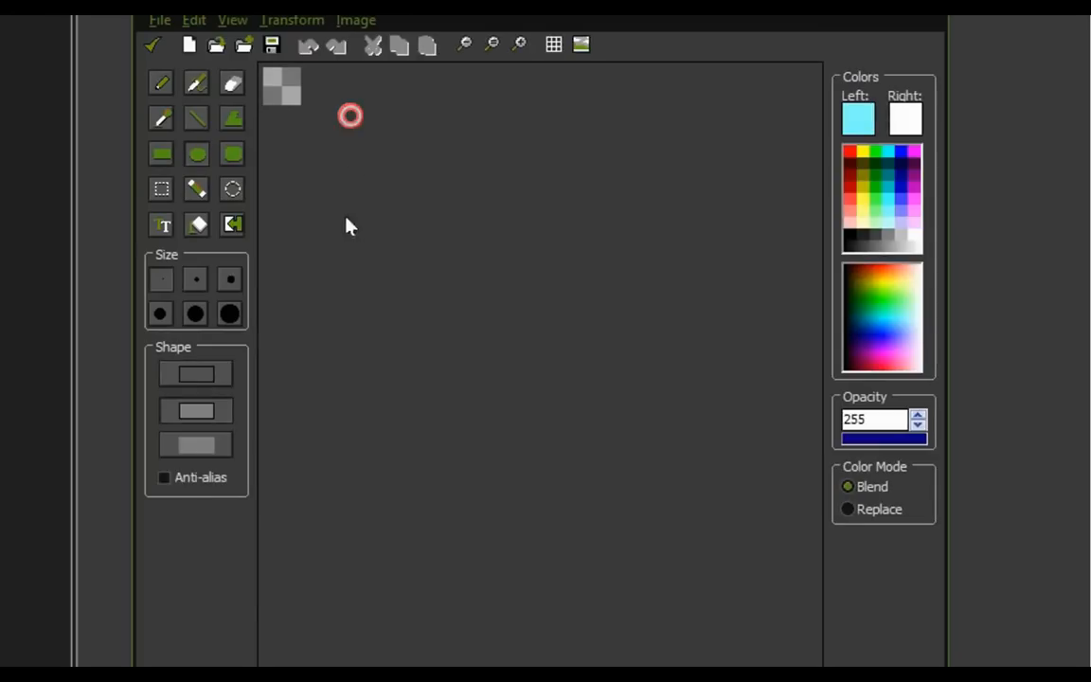
pyautogui.click(197, 224)
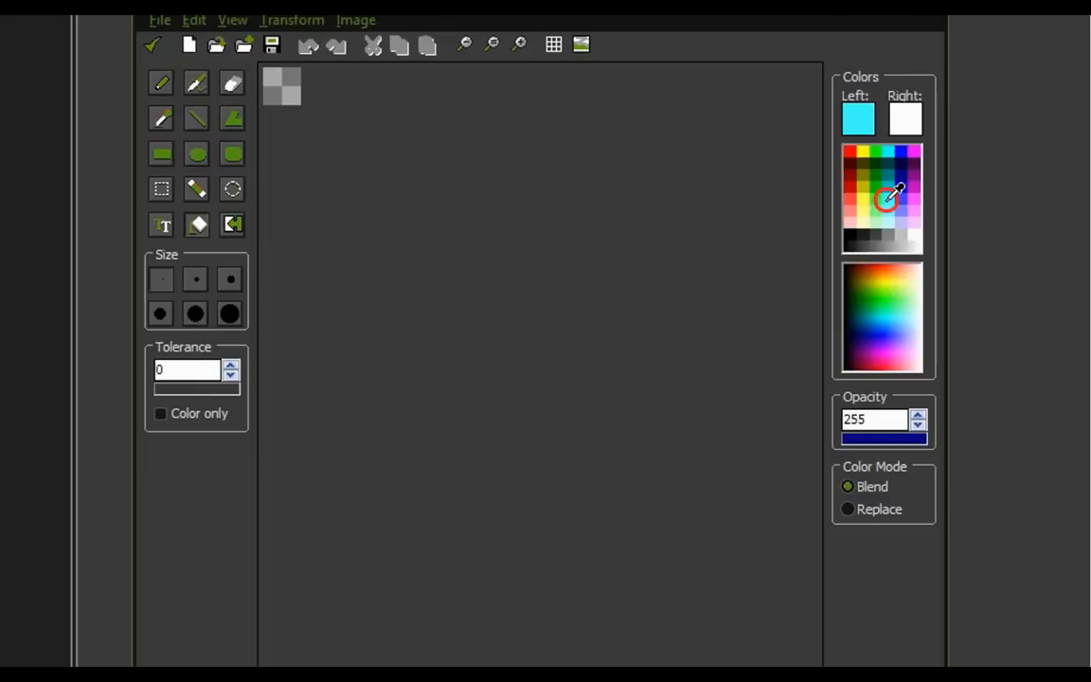
pyautogui.click(281, 87)
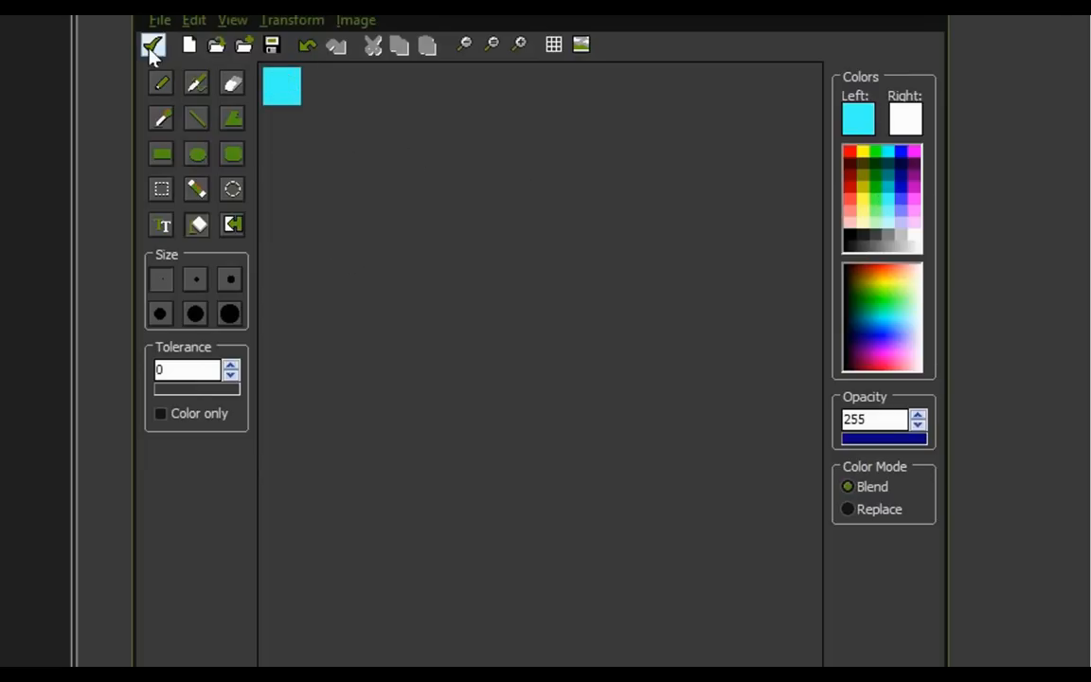
pyautogui.click(152, 46)
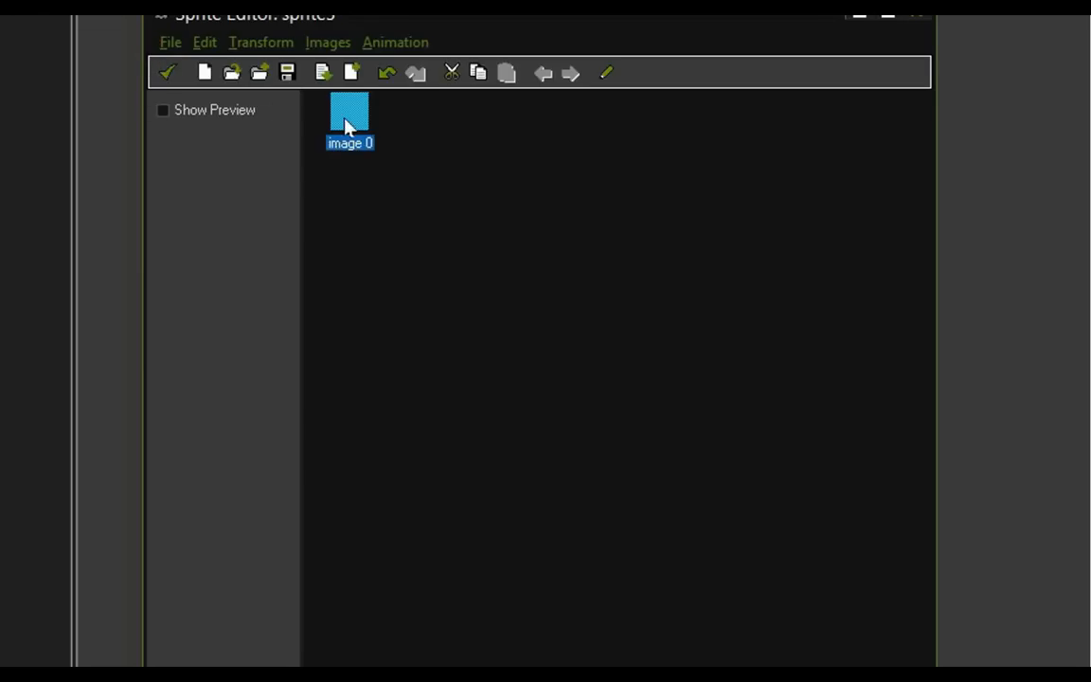
pyautogui.click(167, 72)
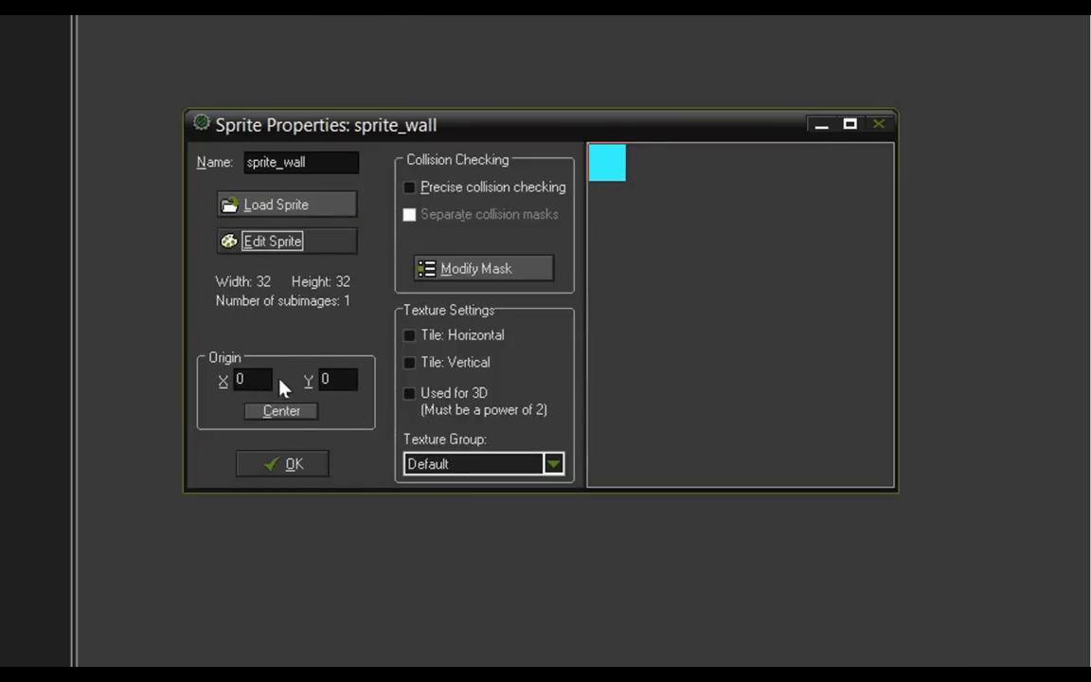
pyautogui.click(311, 467)
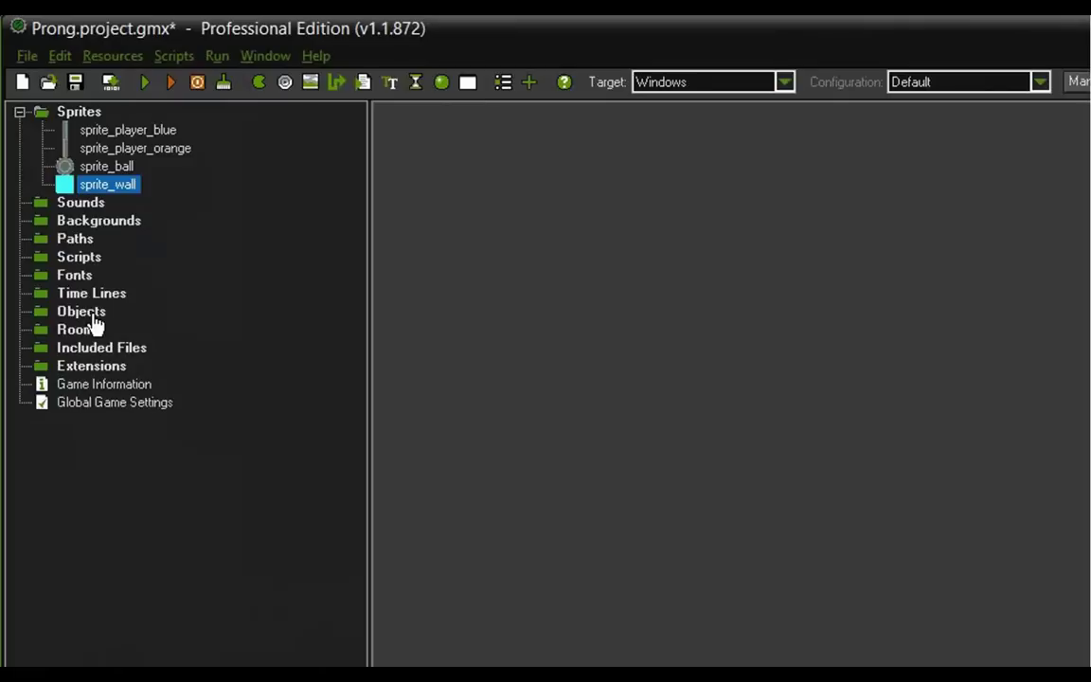
# - Create a new object and rename it object_player_blue
pyautogui.rightClick(85, 313)
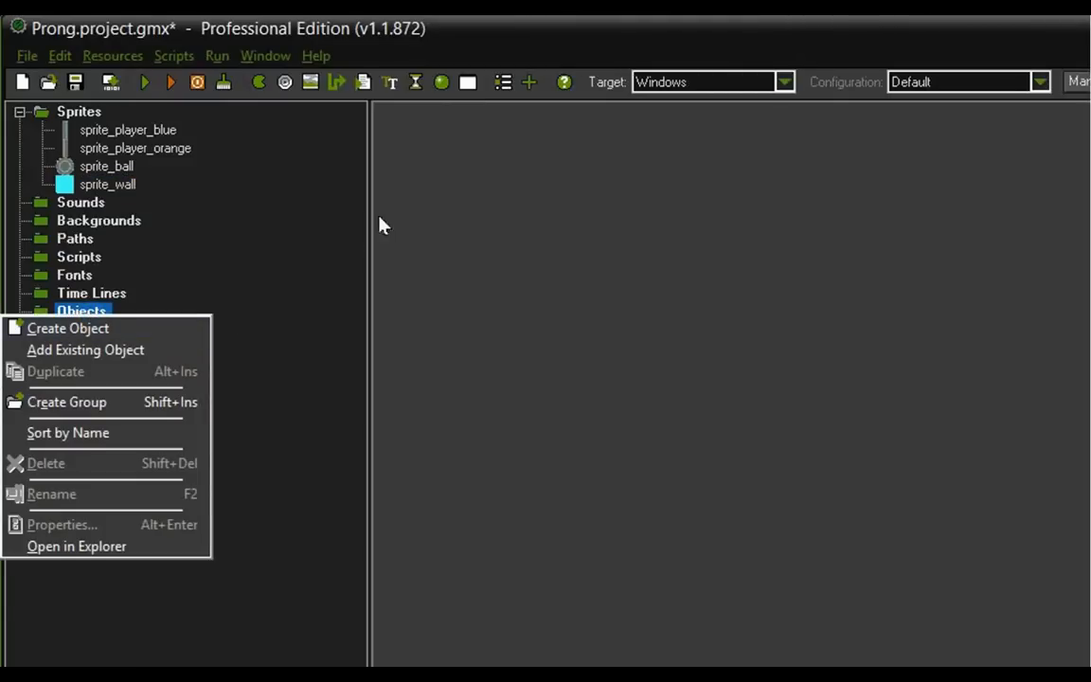
pyautogui.click(442, 83)
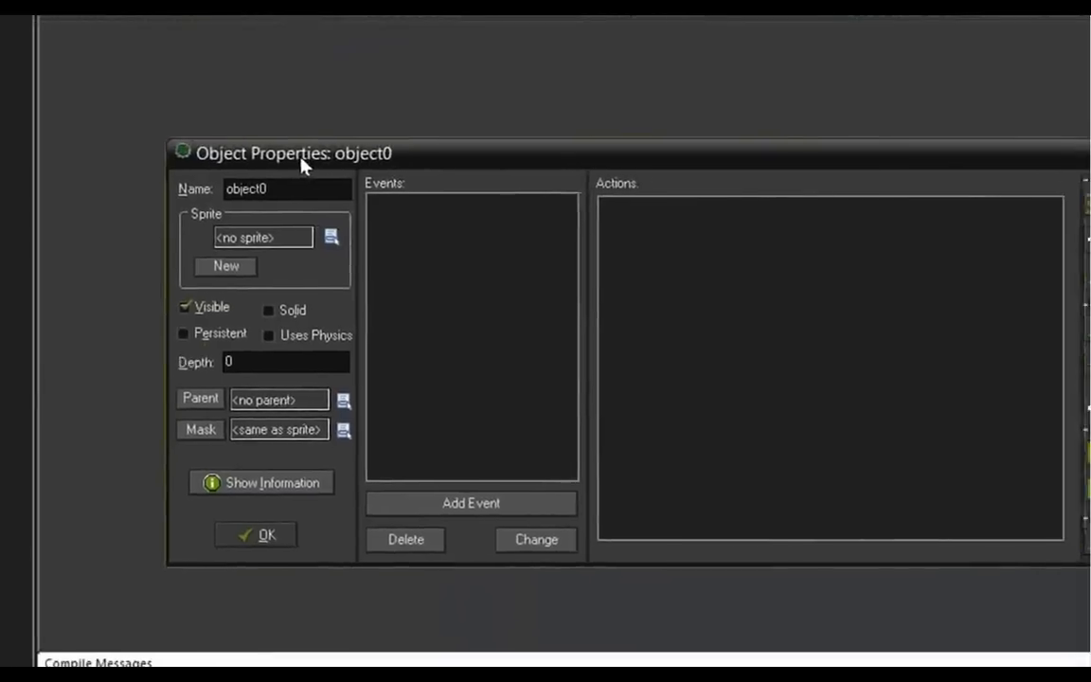
pyautogui.moveTo(530, 241); pyautogui.dragTo(150, 76)
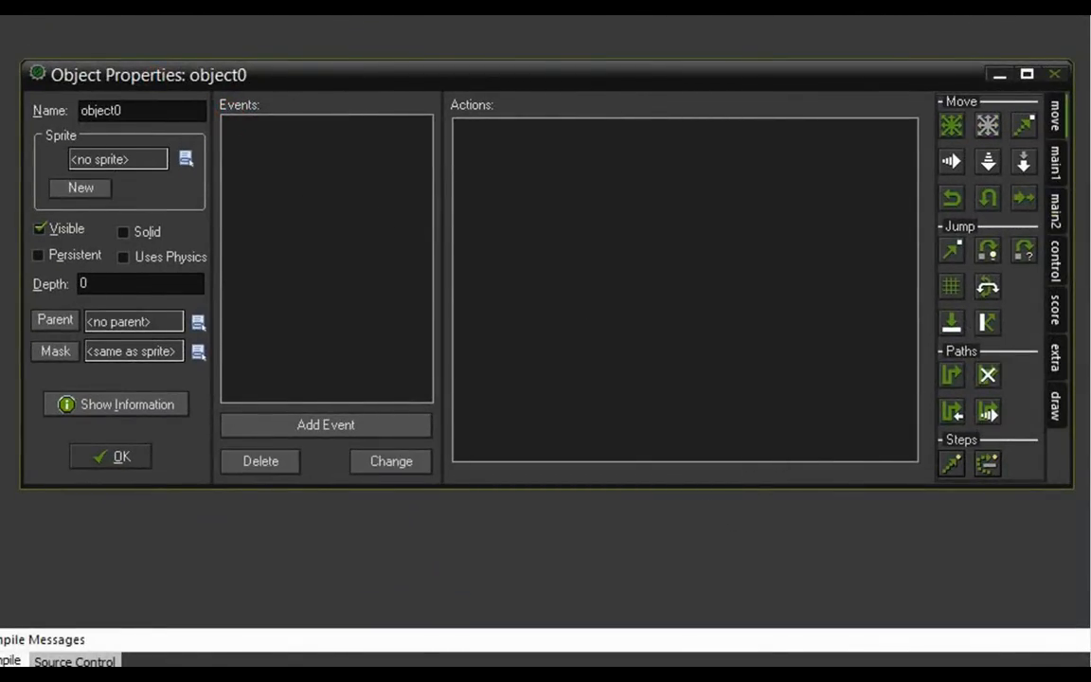
pyautogui.click(158, 104)
pyautogui.press('BackSpace')
pyautogui.write('_')
pyautogui.write('player_blue')
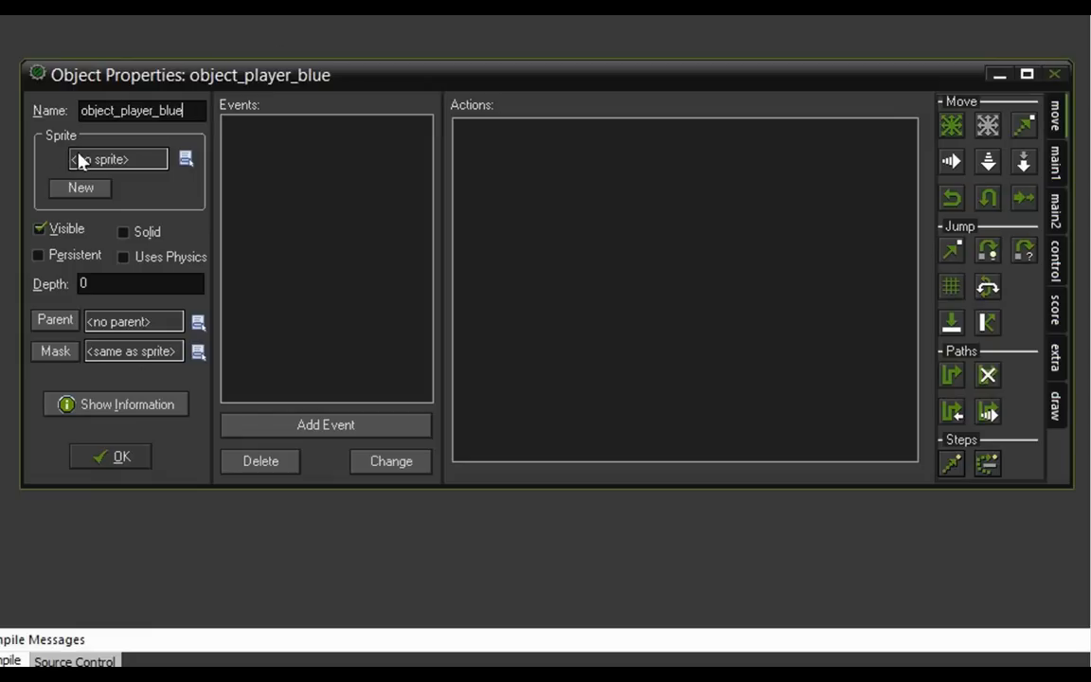
# - Assign sprite_player_blue to the object and close the compile messages panel
pyautogui.click(157, 161)
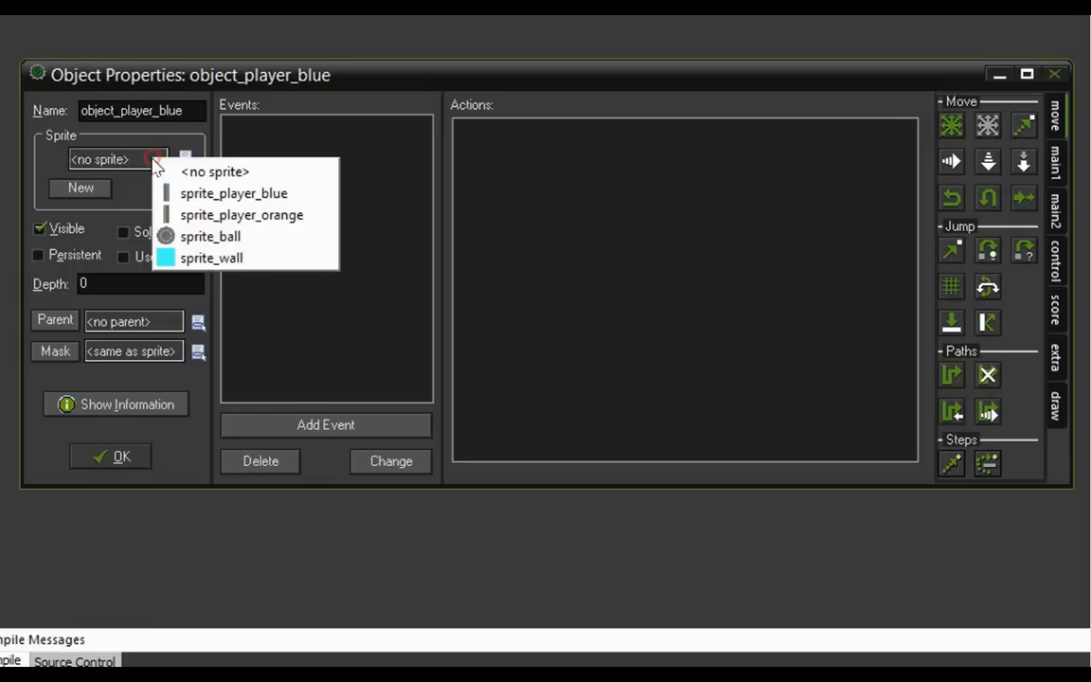
pyautogui.click(199, 195)
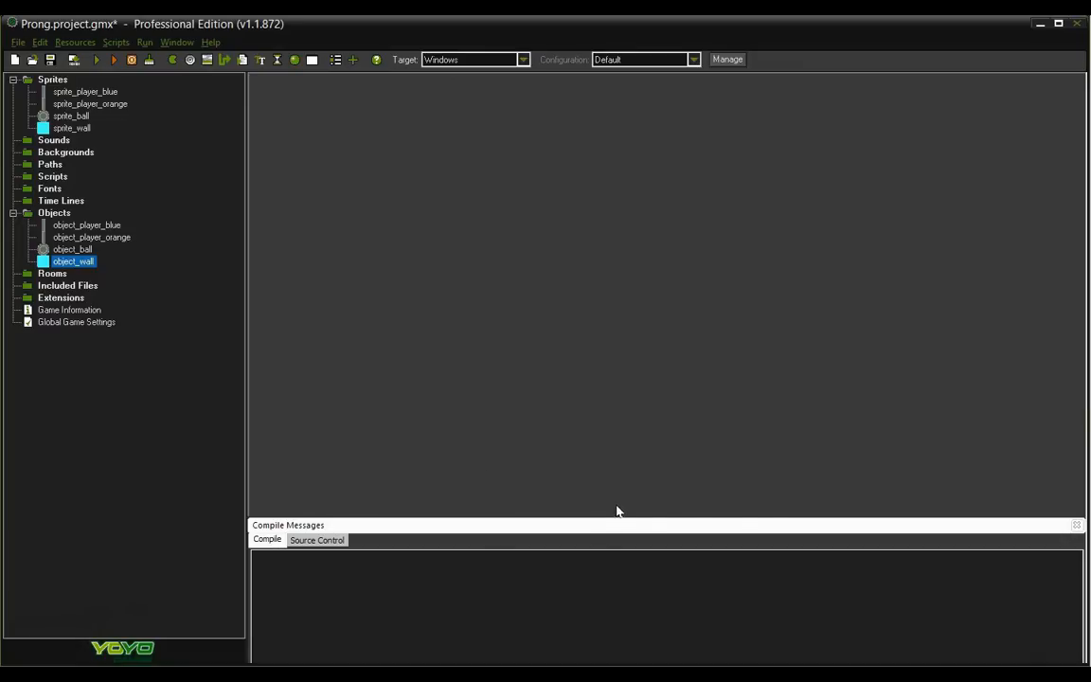
pyautogui.click(1076, 527)
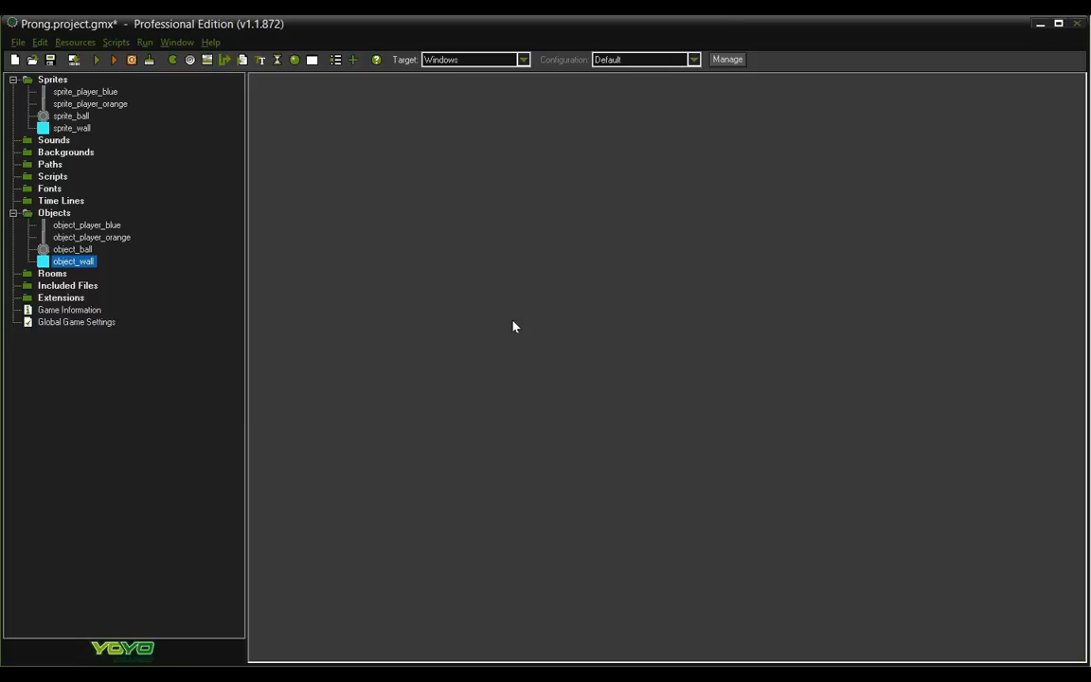
# - Create a new room and enlarge its editor window into full view
pyautogui.click(52, 272)
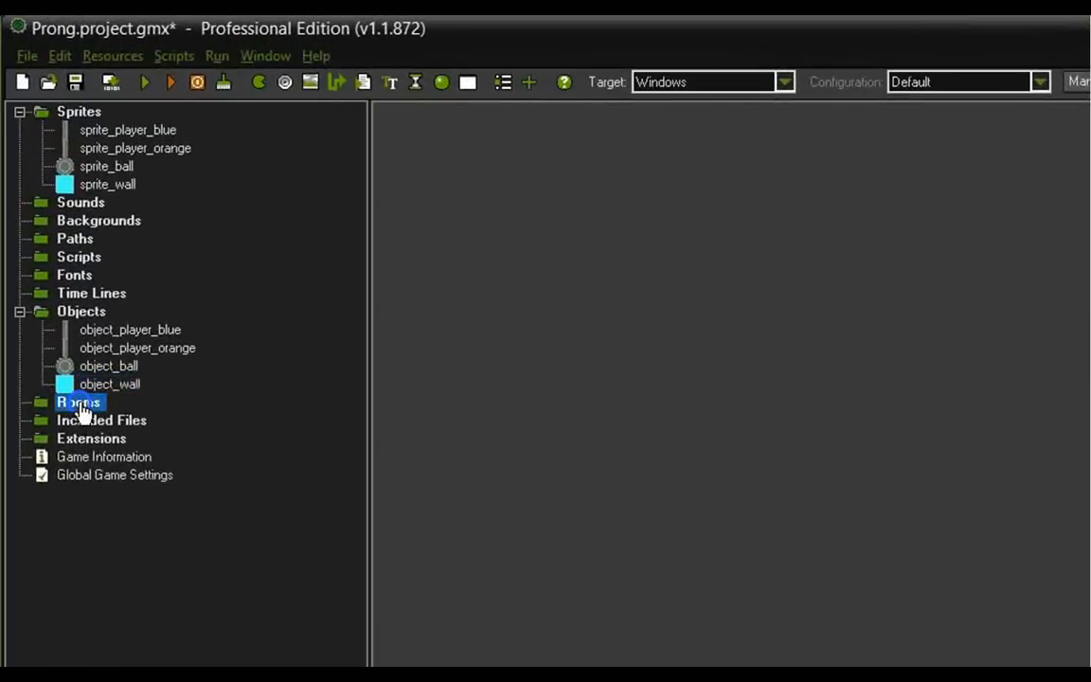
pyautogui.rightClick(83, 407)
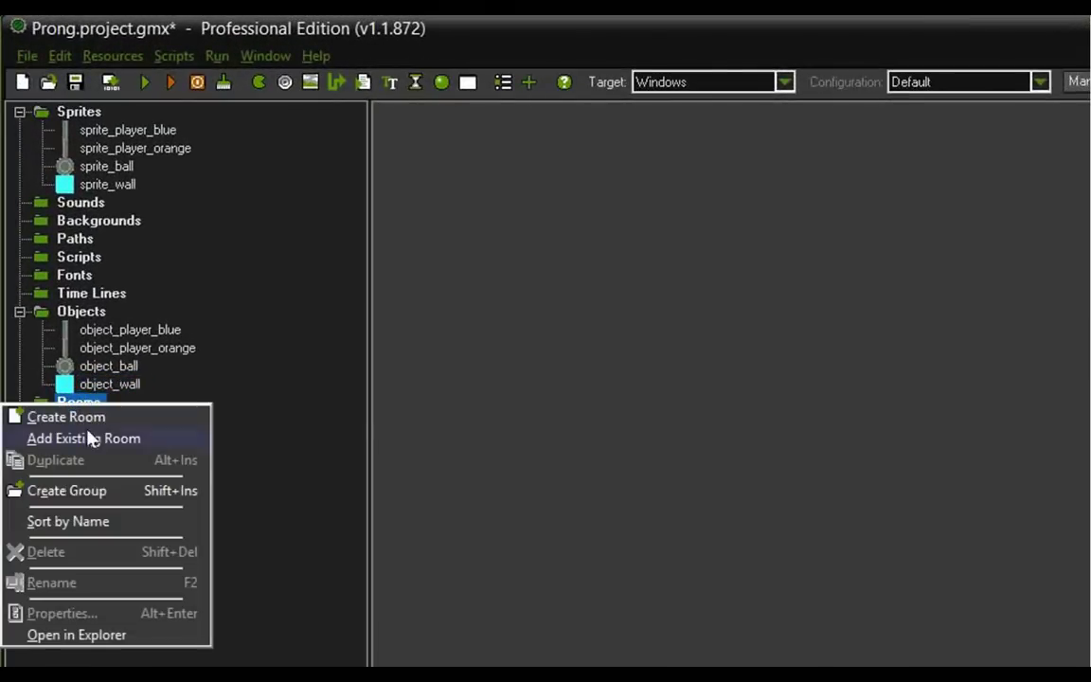
pyautogui.click(468, 82)
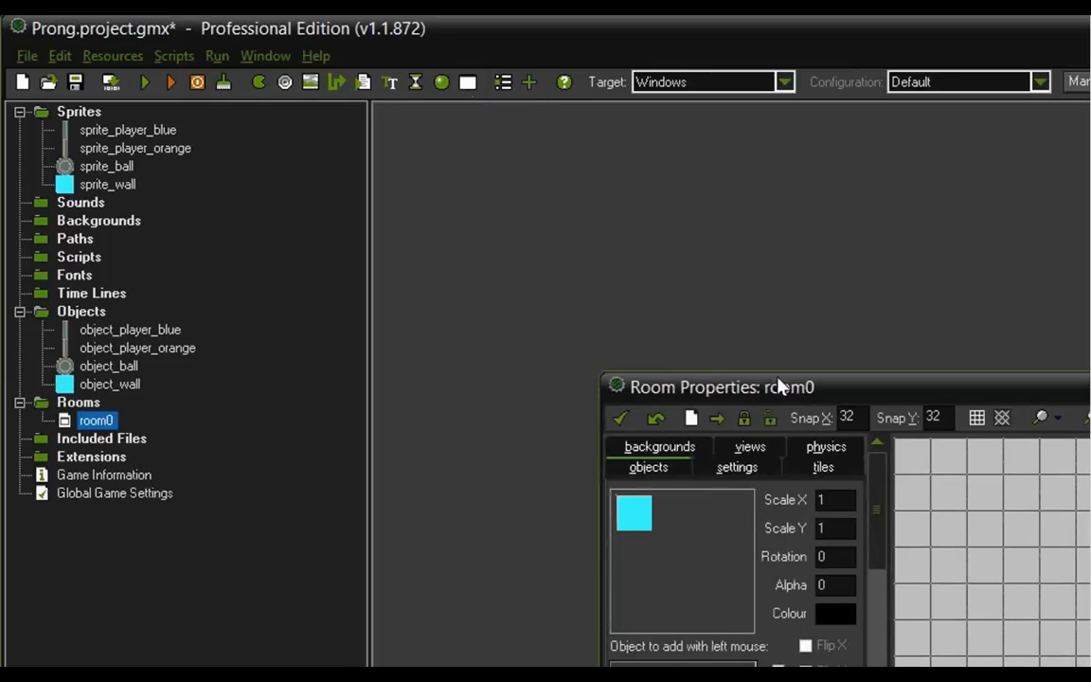
pyautogui.moveTo(776, 384); pyautogui.dragTo(644, 216)
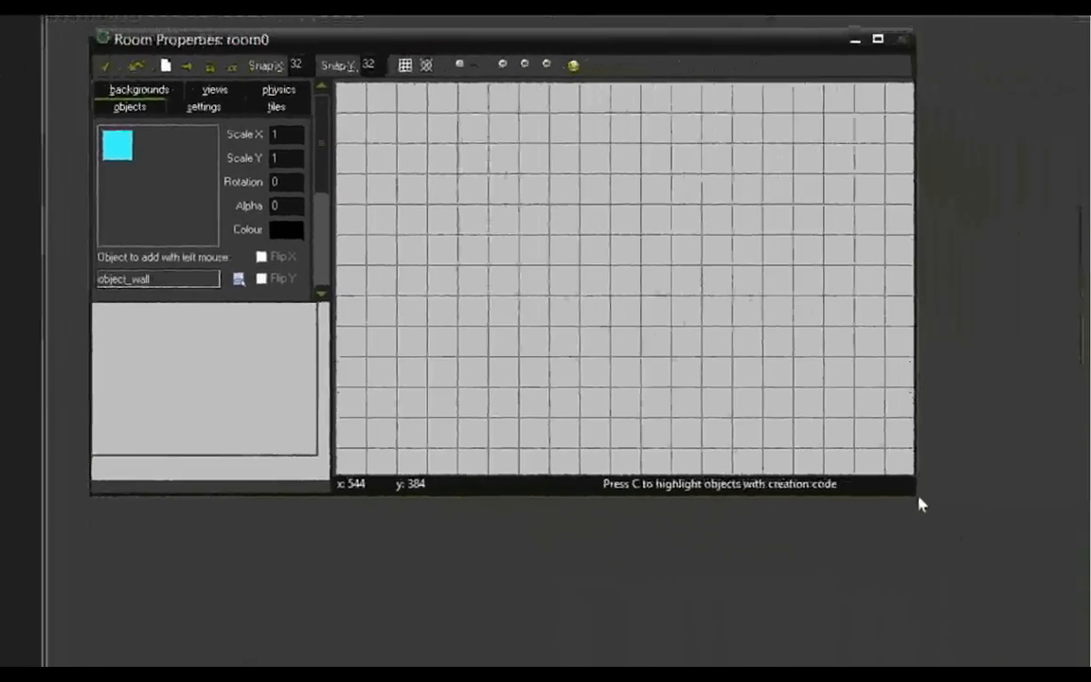
pyautogui.moveTo(915, 494); pyautogui.dragTo(1046, 654)
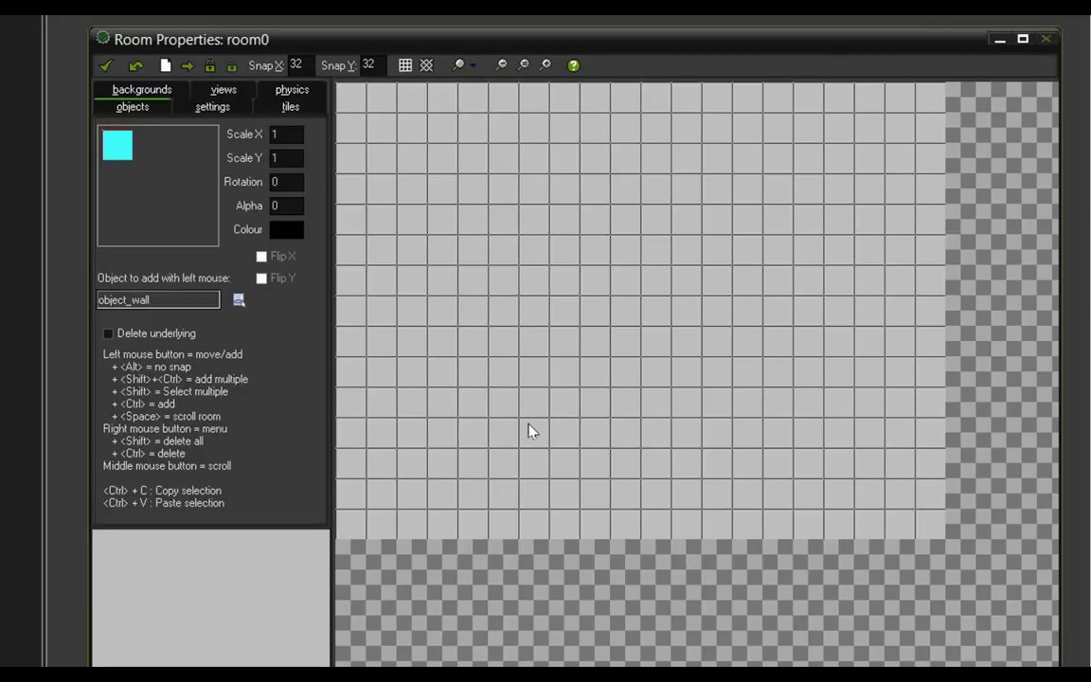
# - Show the room settings and rename the room to room_main
pyautogui.click(211, 108)
pyautogui.click(202, 133)
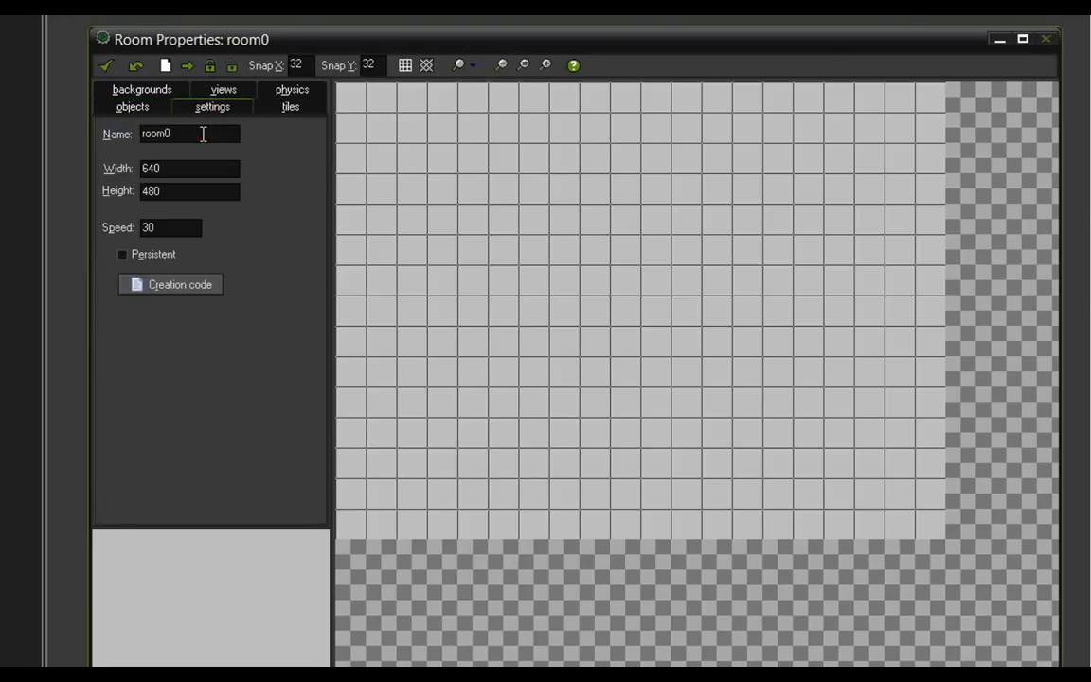
pyautogui.press('BackSpace')
pyautogui.write('_')
pyautogui.write('main')
# - Place the blue paddle on the room's left side and the orange paddle on the right
pyautogui.click(131, 107)
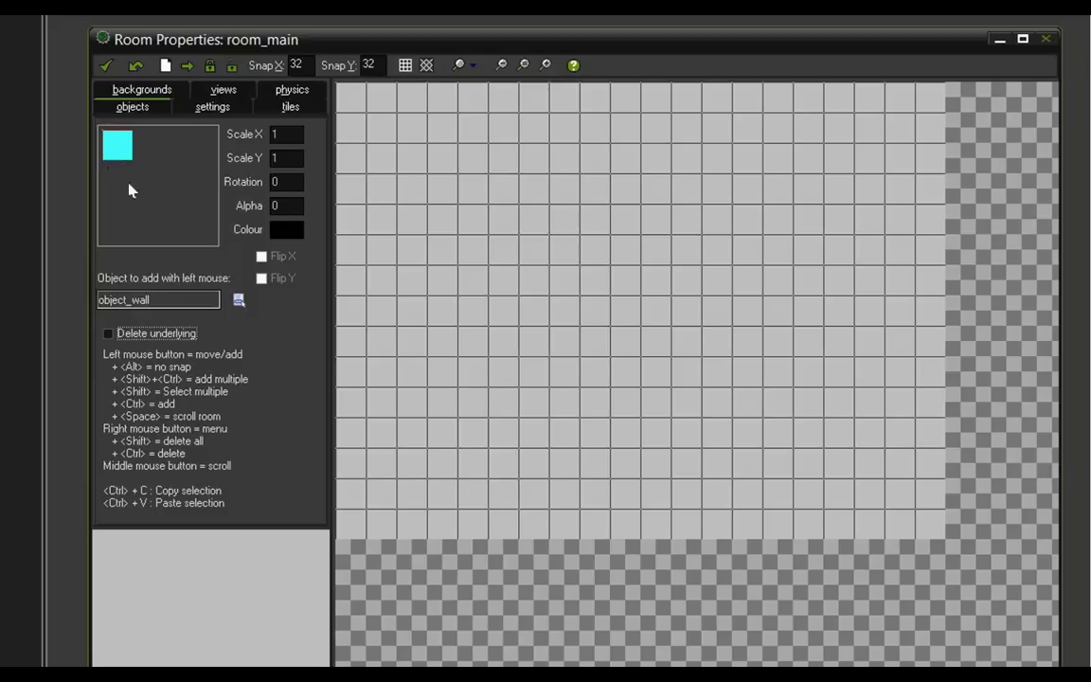
pyautogui.click(137, 301)
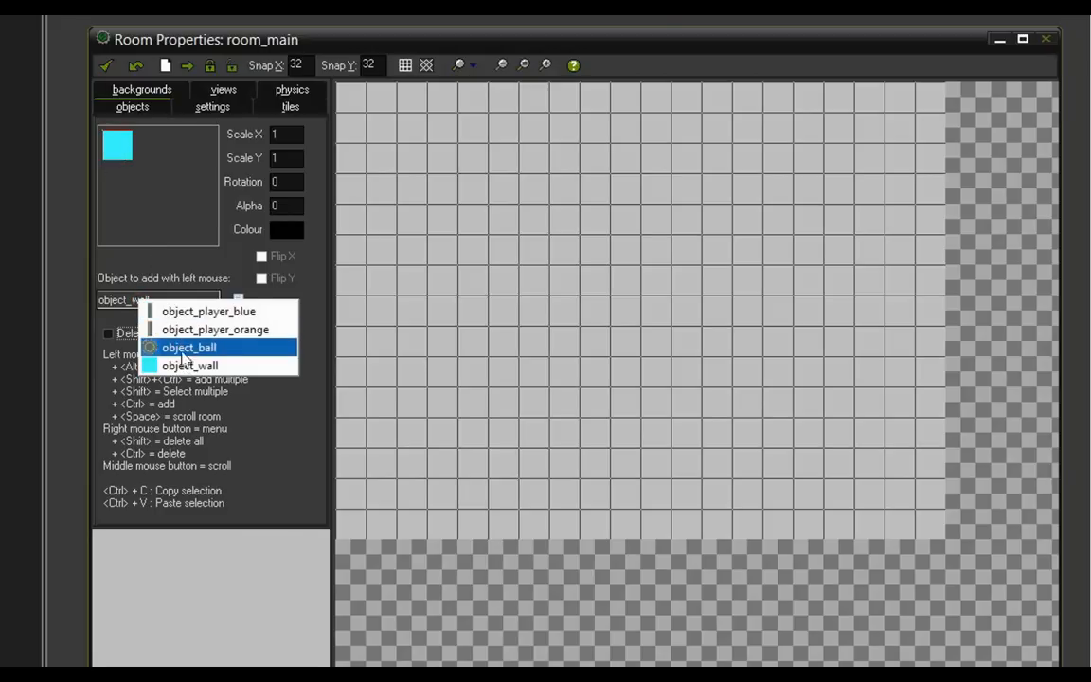
pyautogui.click(192, 313)
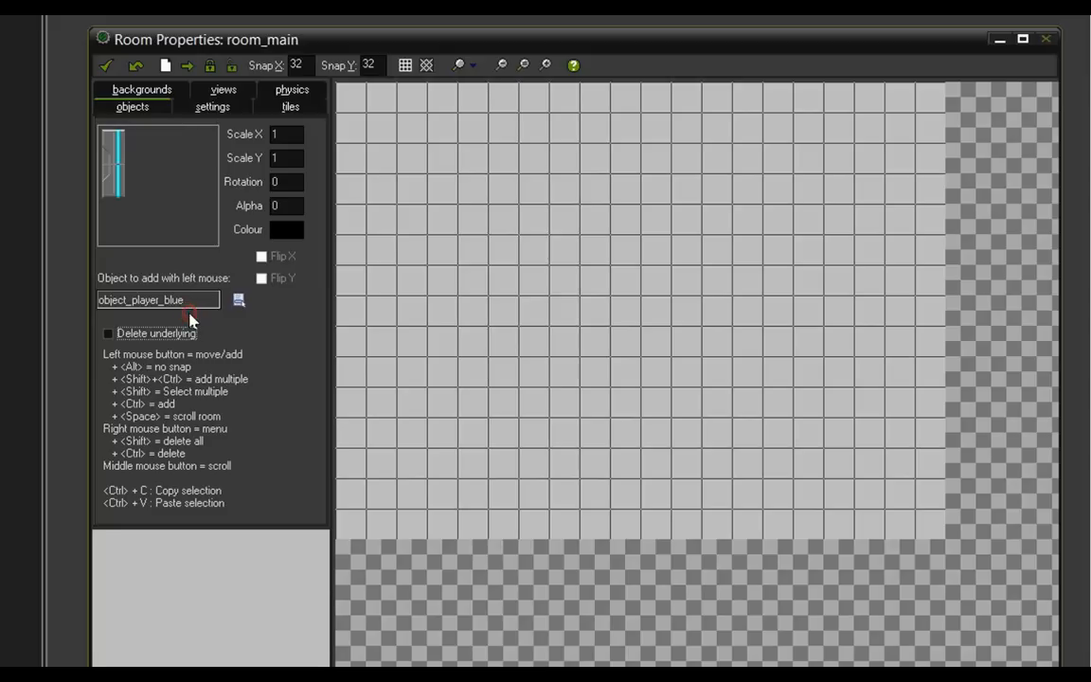
pyautogui.click(379, 284)
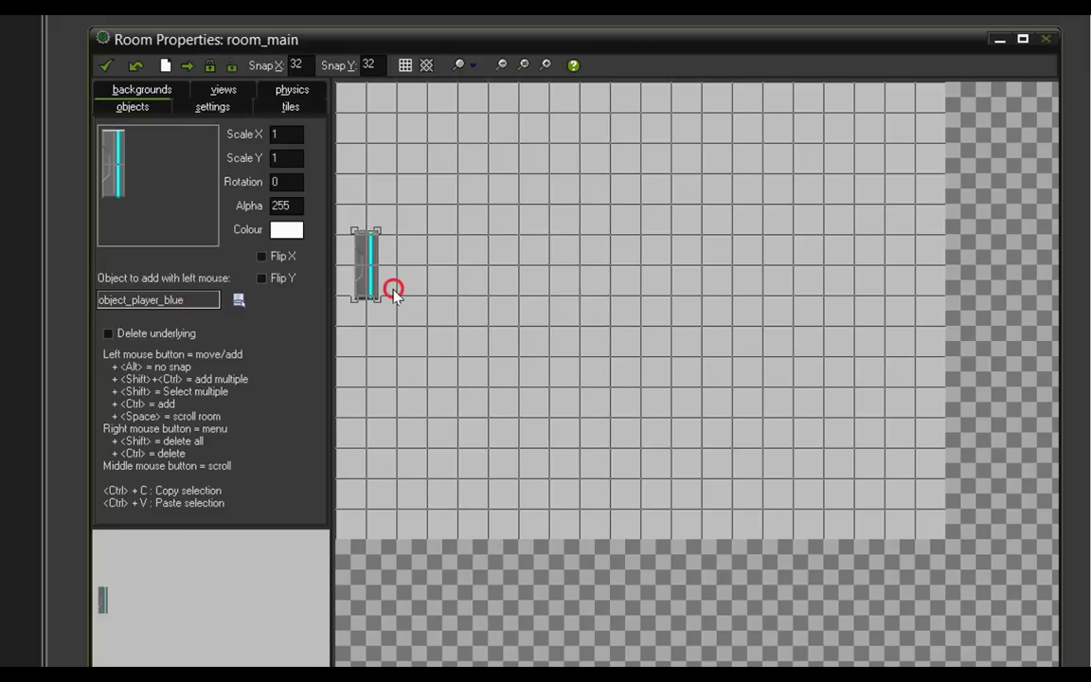
pyautogui.click(137, 300)
pyautogui.click(203, 327)
pyautogui.click(858, 284)
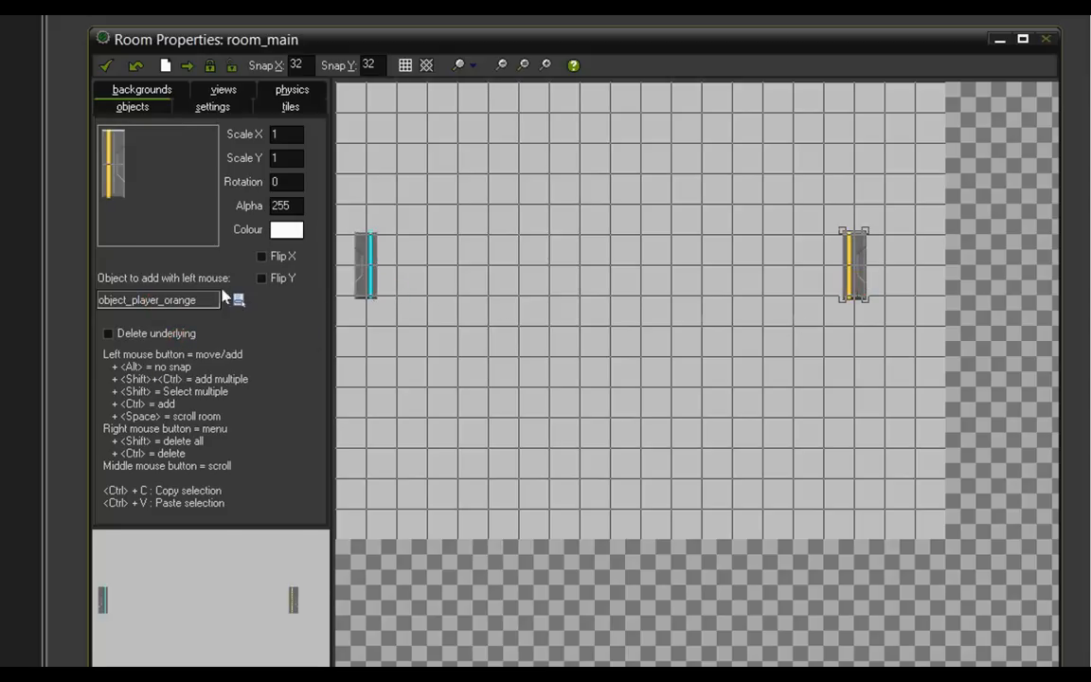
# - Place the ball in the middle and wall blocks just below and above the room
pyautogui.click(142, 300)
pyautogui.click(178, 318)
pyautogui.click(642, 275)
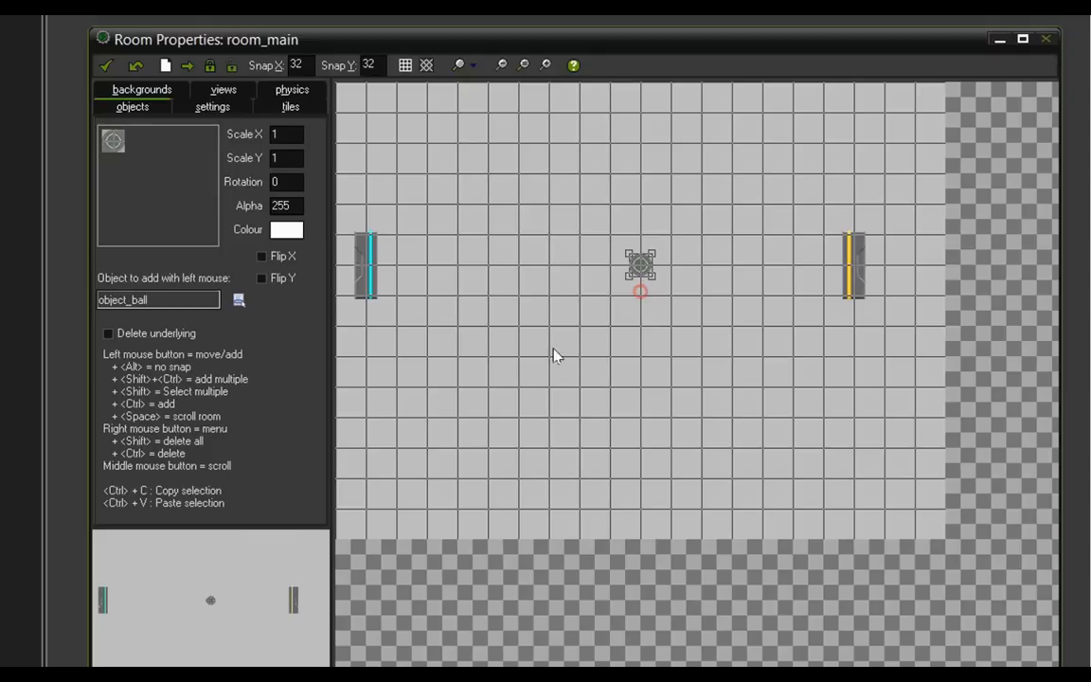
pyautogui.click(189, 300)
pyautogui.click(242, 363)
pyautogui.click(387, 568)
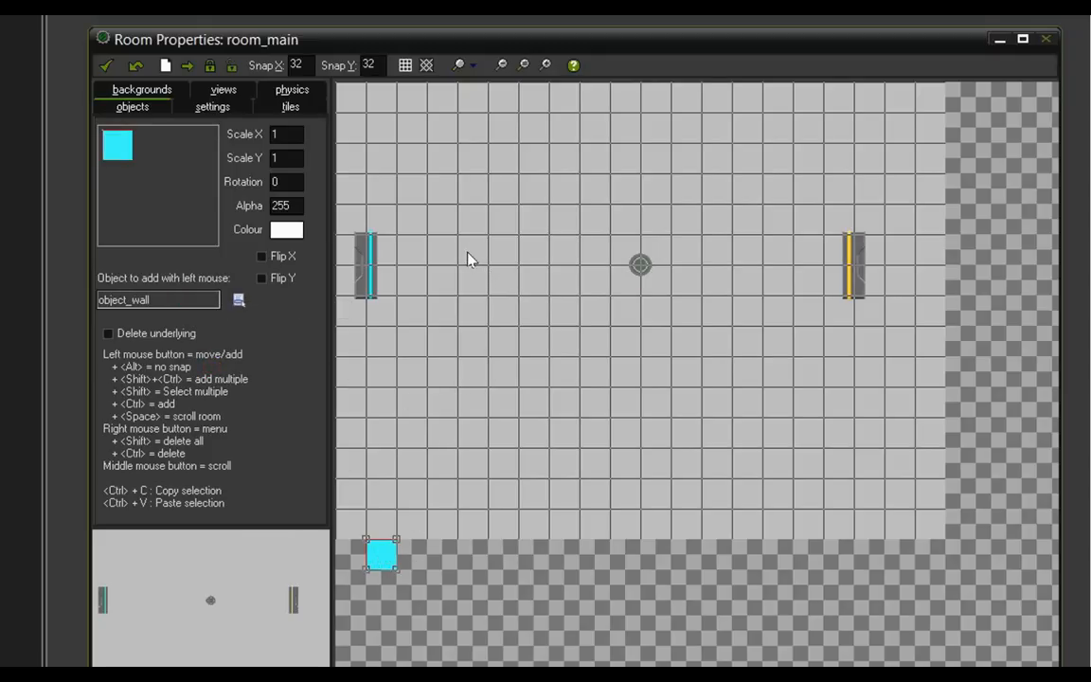
pyautogui.moveTo(464, 248); pyautogui.dragTo(502, 314)
pyautogui.click(420, 135)
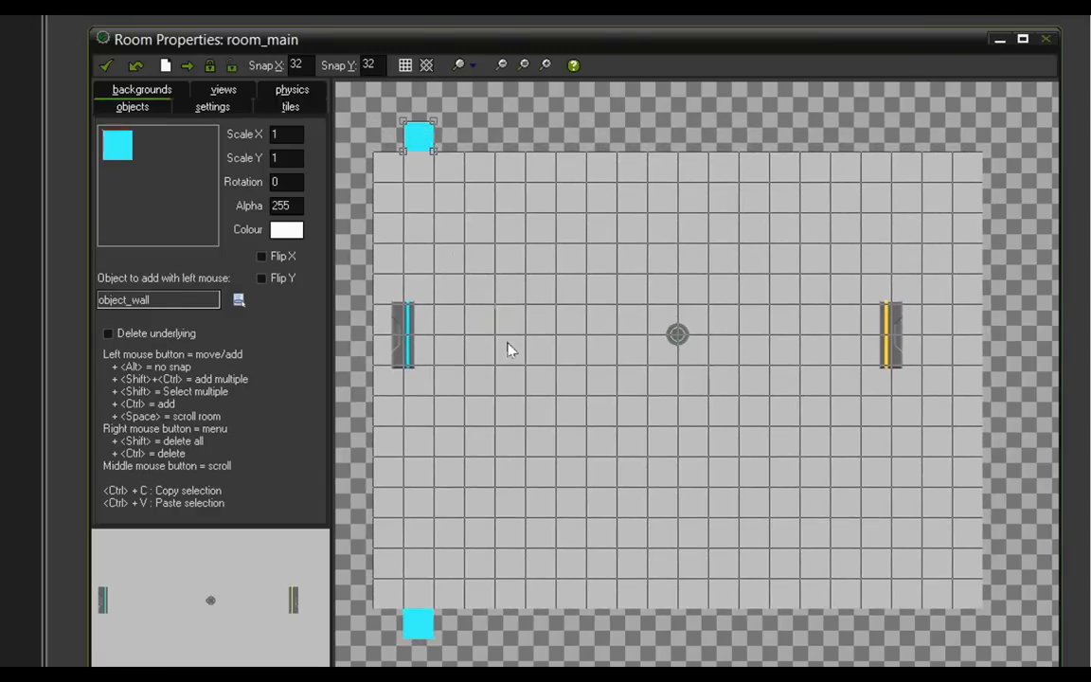
pyautogui.moveTo(510, 351); pyautogui.dragTo(527, 345)
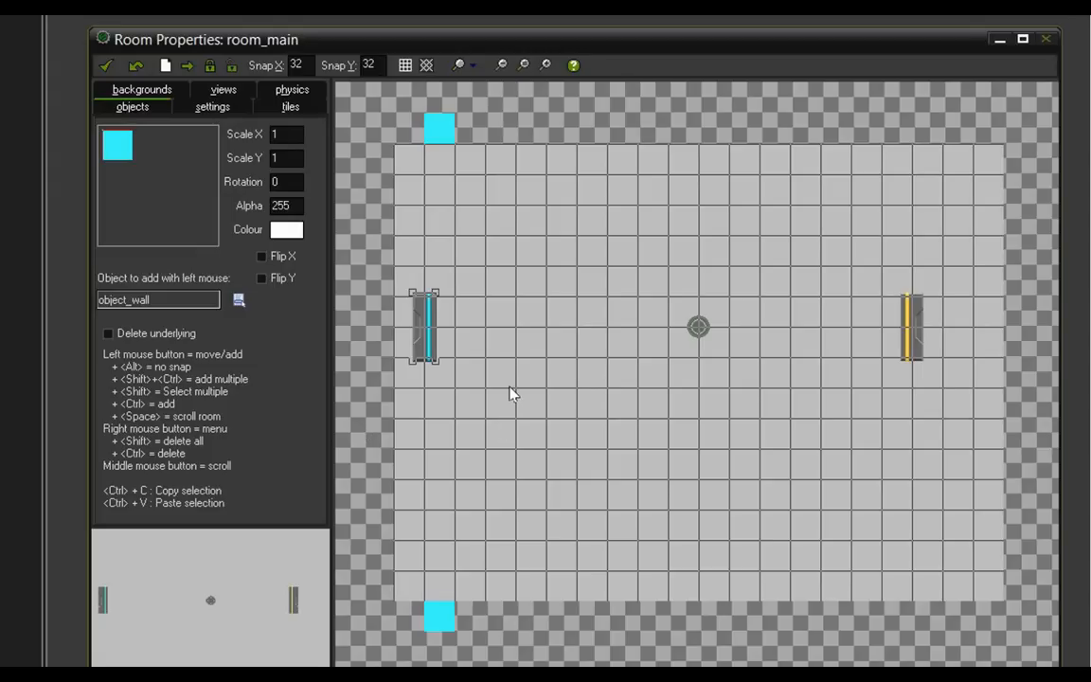
# - Stretch top and bottom walls across the room's width with Scale X 20
pyautogui.moveTo(438, 127); pyautogui.dragTo(409, 130)
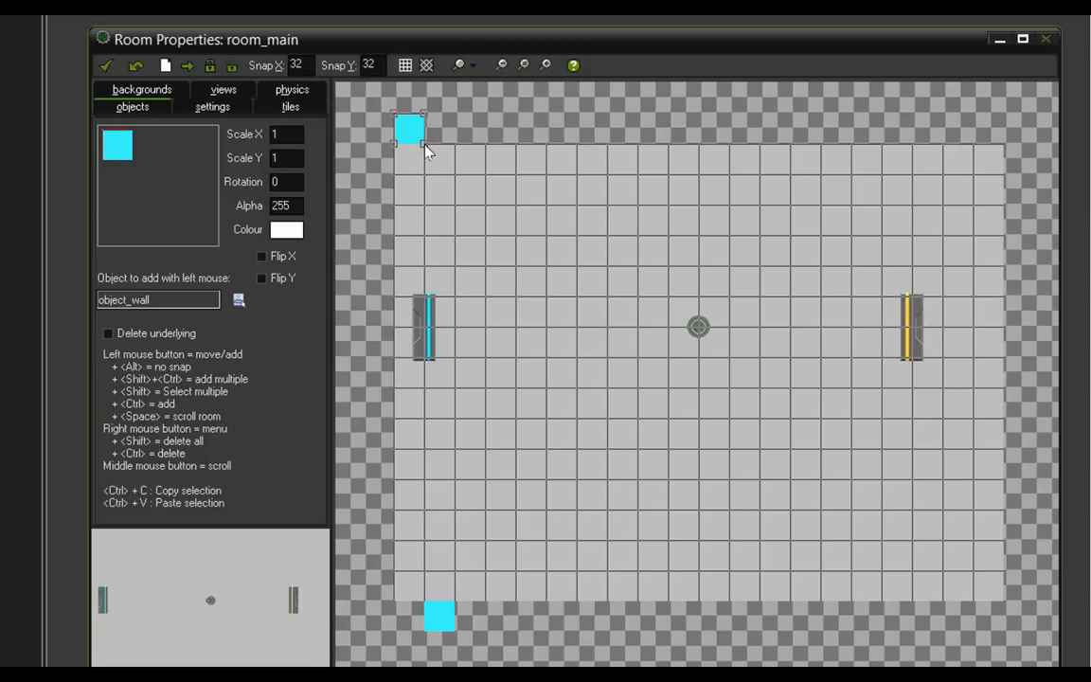
pyautogui.moveTo(425, 144); pyautogui.dragTo(1007, 154)
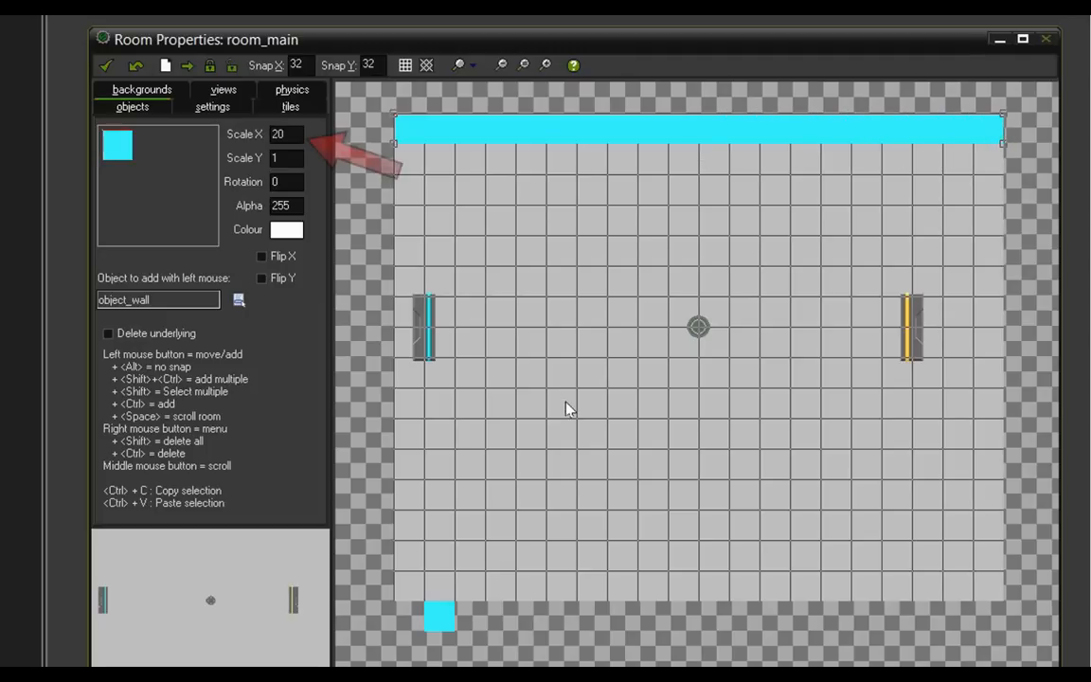
pyautogui.click(287, 134)
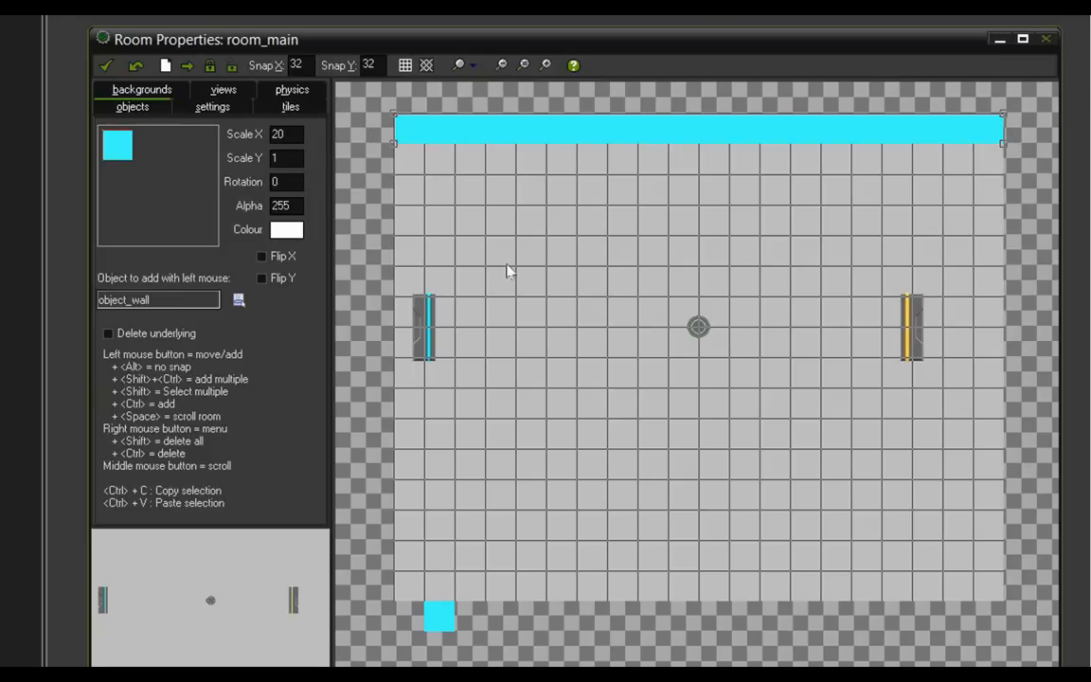
pyautogui.click(439, 617)
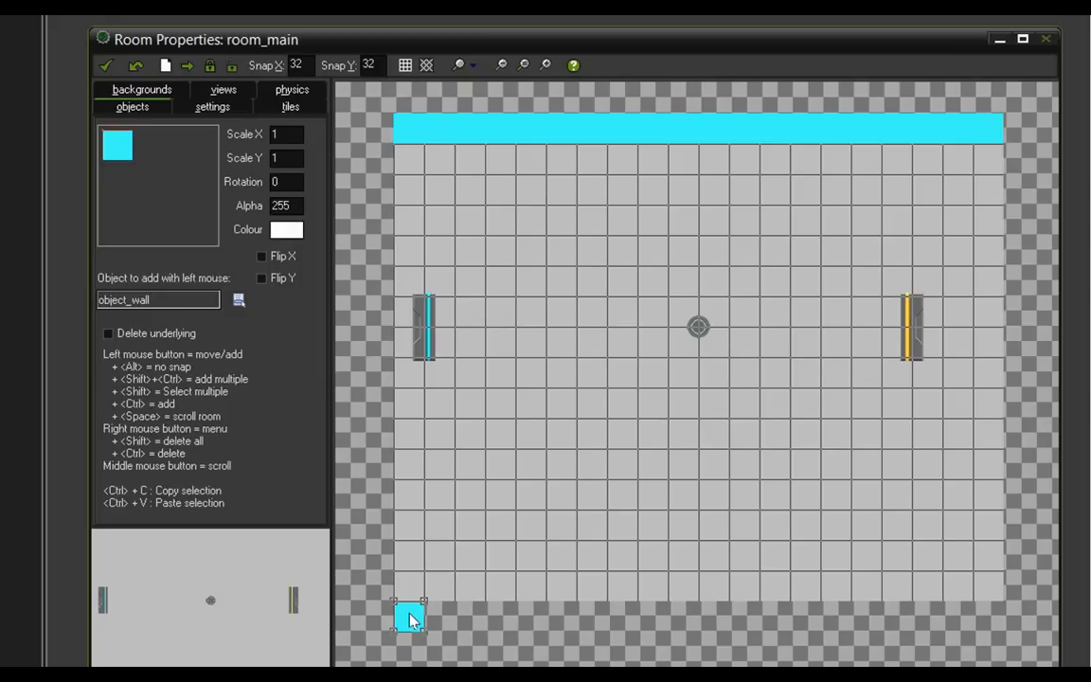
pyautogui.click(284, 134)
pyautogui.write('20')
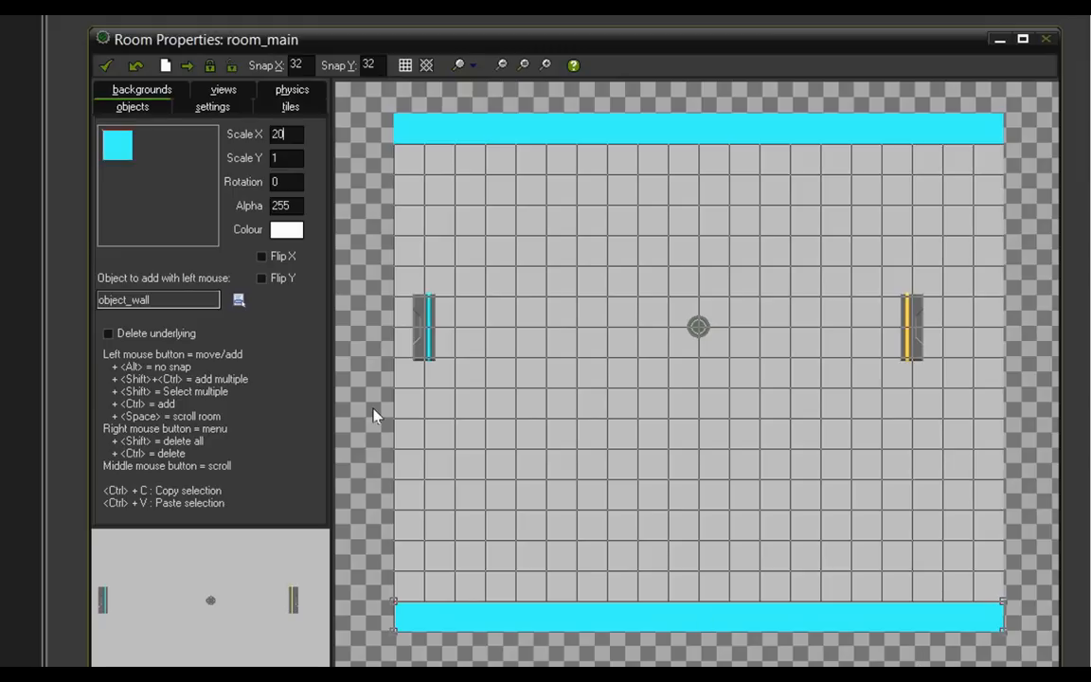
pyautogui.click(452, 626)
pyautogui.click(471, 135)
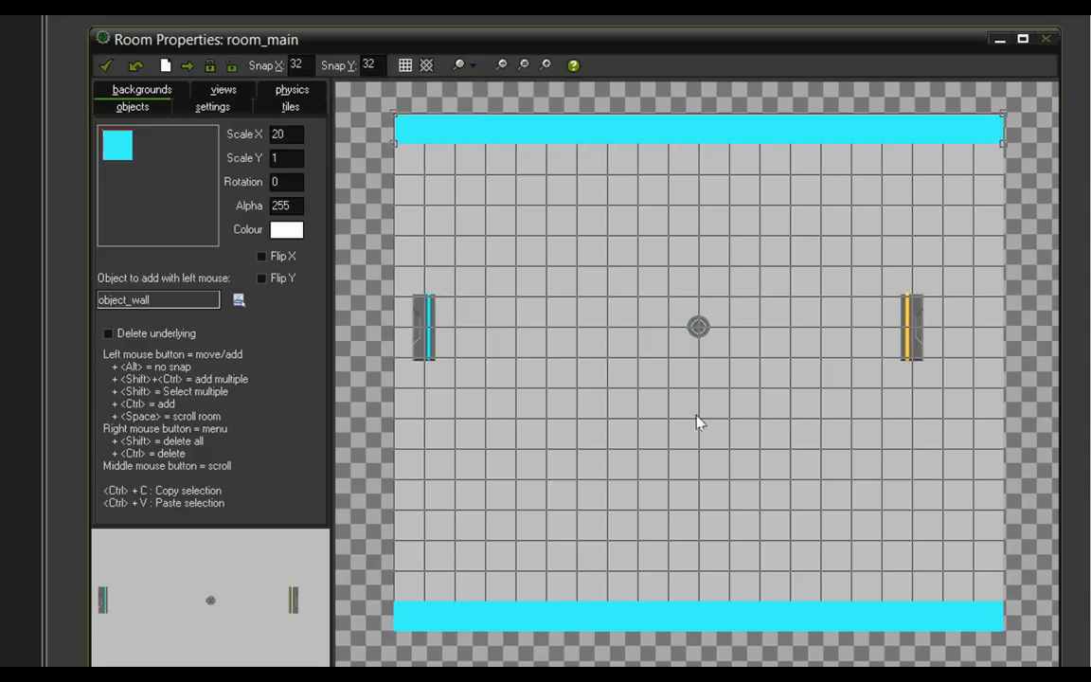
# - Reduce Snap Y to 16 and move the blue paddle to the room's vertical centre
pyautogui.moveTo(428, 327); pyautogui.dragTo(428, 408)
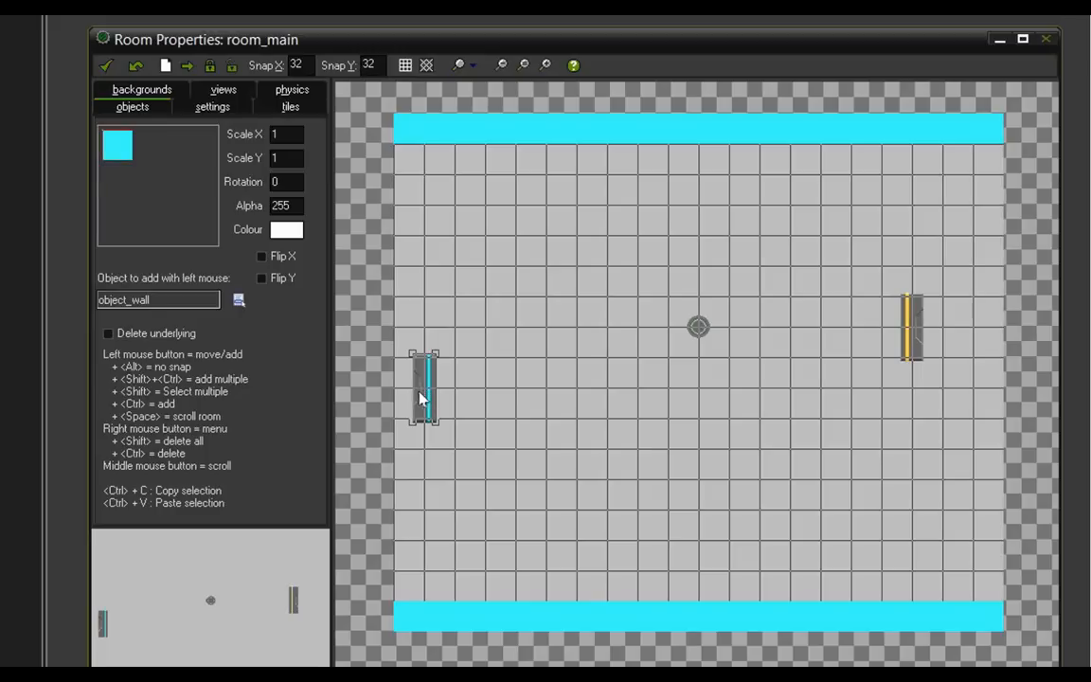
pyautogui.moveTo(431, 407)
pyautogui.mouseDown()
pyautogui.moveTo(460, 353)
pyautogui.moveTo(472, 386)
pyautogui.mouseUp()
pyautogui.doubleClick(368, 65)
pyautogui.write('16')
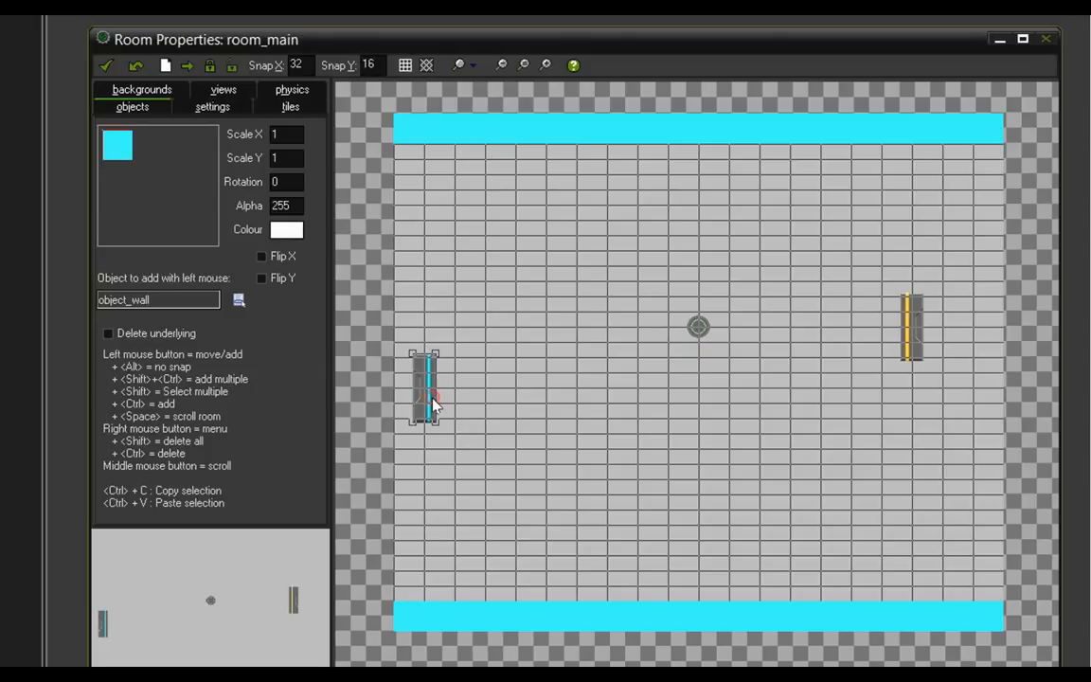
pyautogui.moveTo(437, 403); pyautogui.dragTo(434, 386)
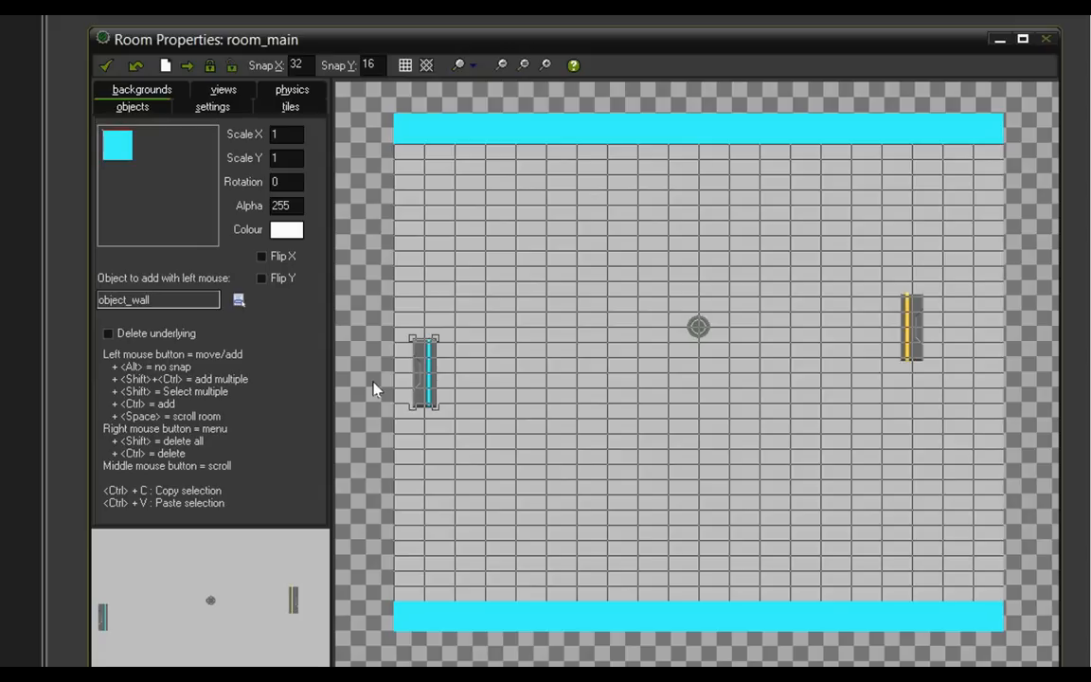
# - Move the orange paddle and ball level with the blue paddle, checking alignment with the grid
pyautogui.click(405, 66)
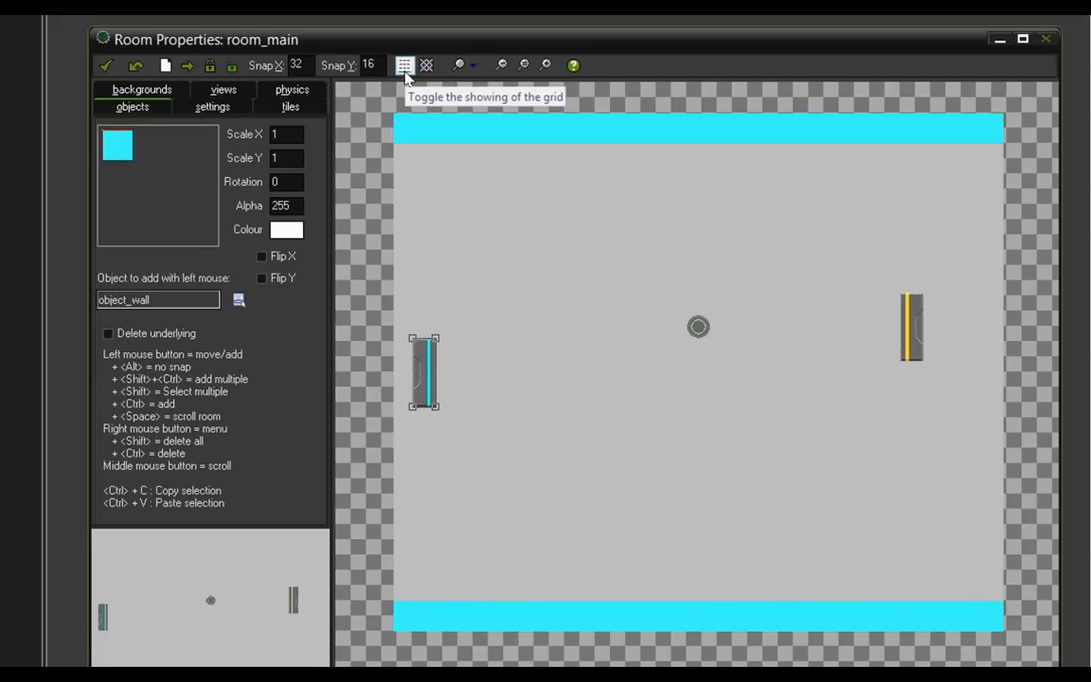
pyautogui.click(406, 65)
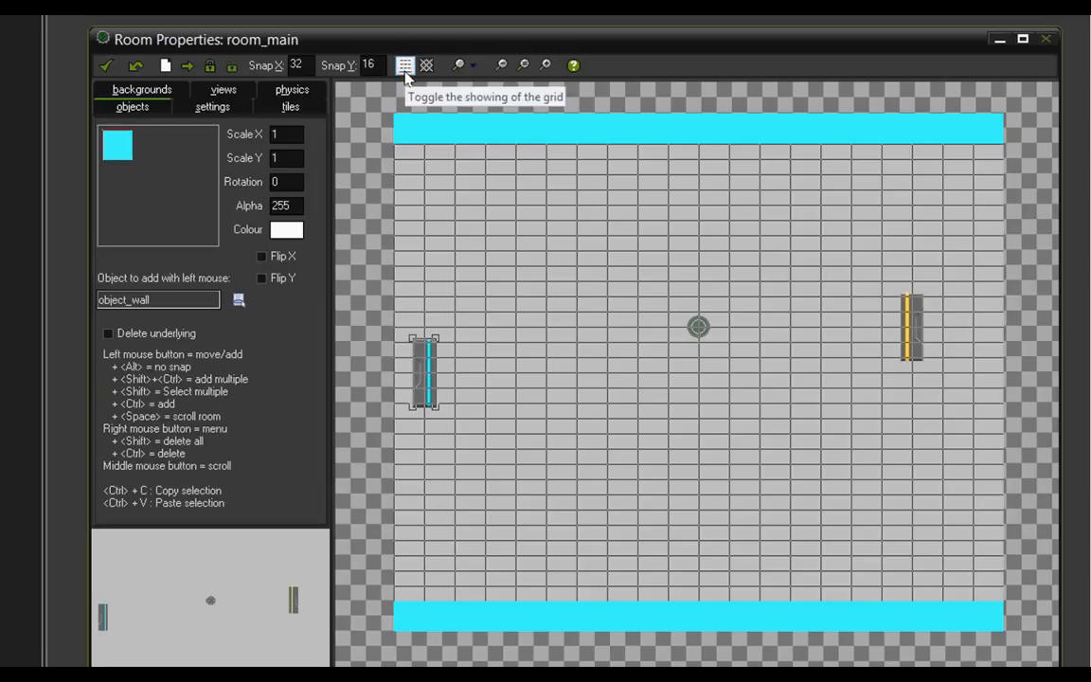
pyautogui.moveTo(911, 332); pyautogui.dragTo(980, 400)
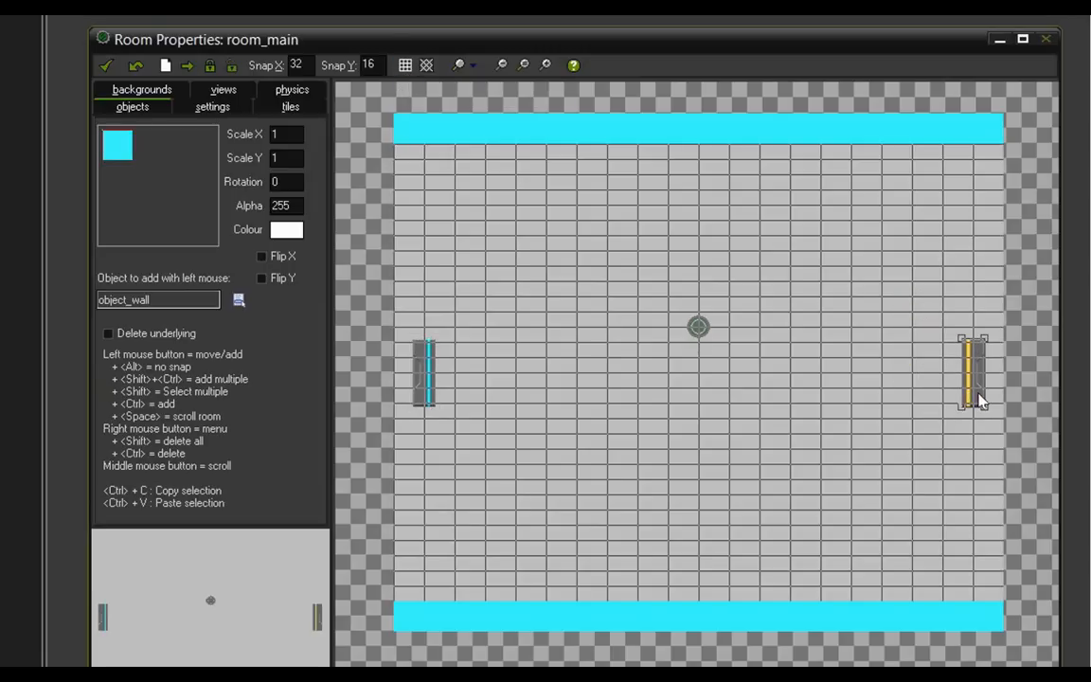
pyautogui.moveTo(698, 326); pyautogui.dragTo(709, 379)
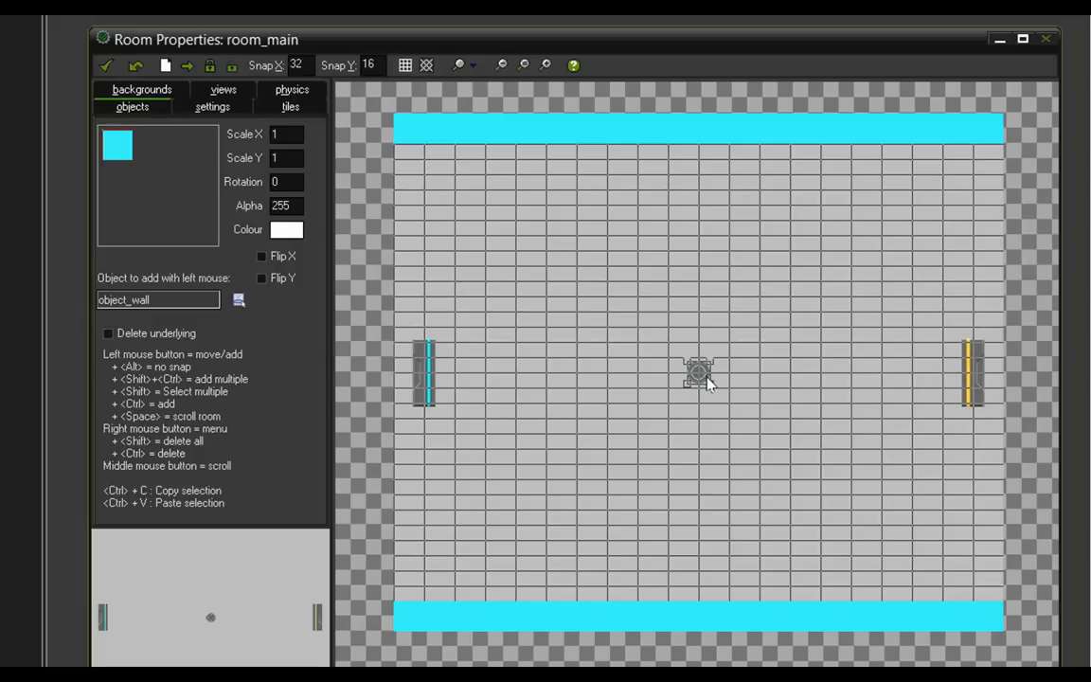
pyautogui.click(406, 66)
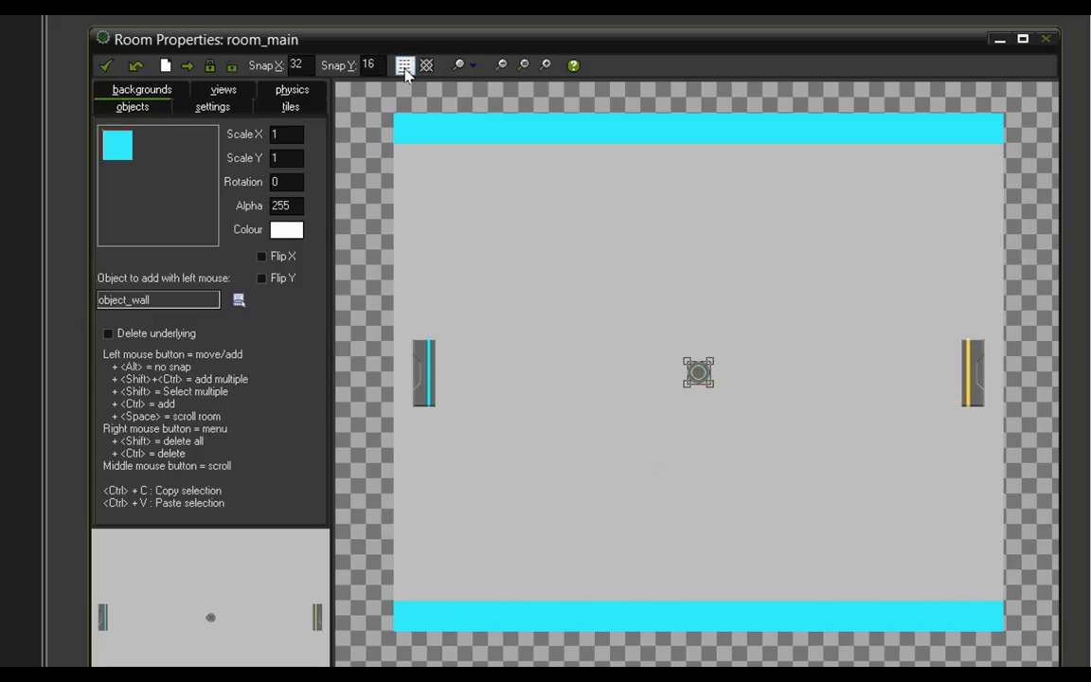
pyautogui.click(405, 65)
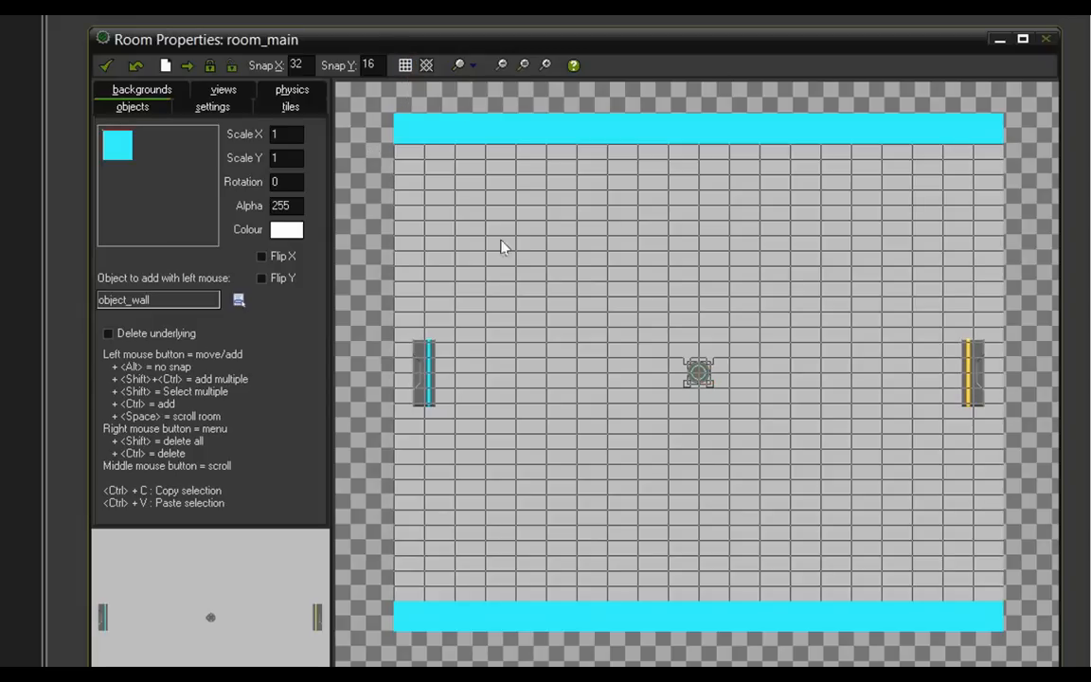
# - Create a new background resource, background0, from the Backgrounds folder
pyautogui.click(142, 90)
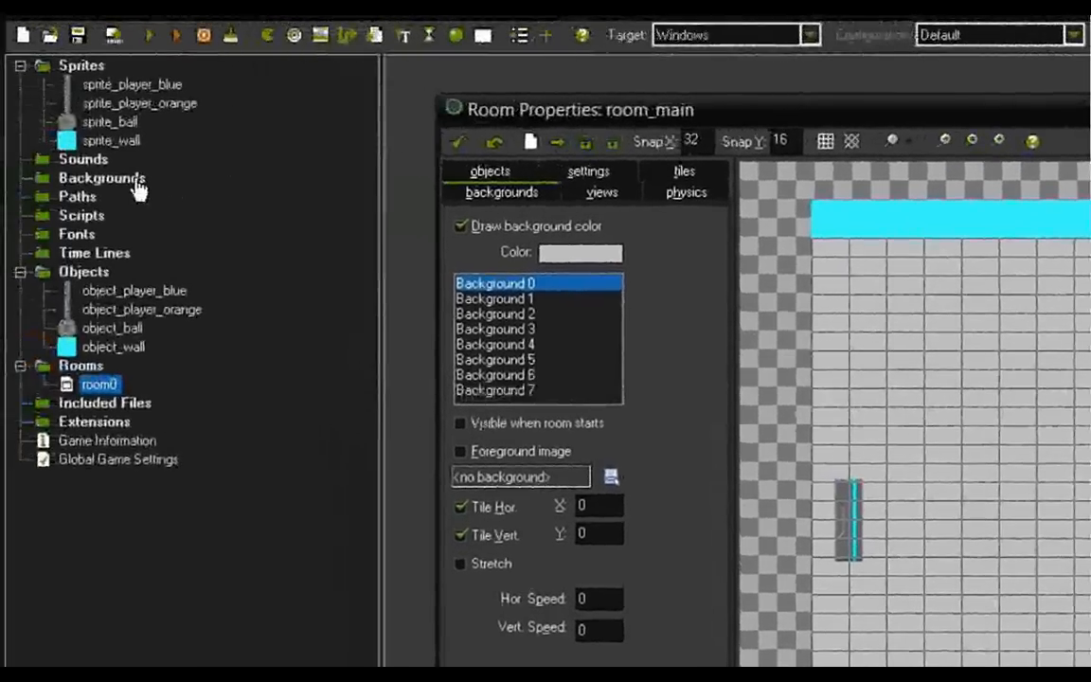
pyautogui.rightClick(103, 178)
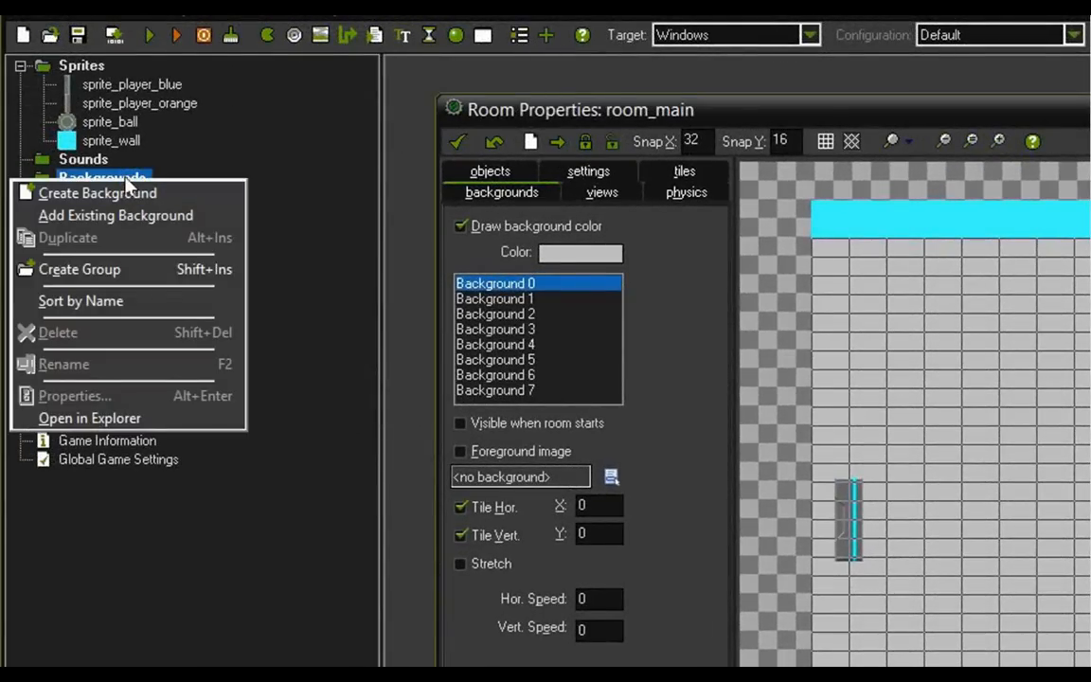
pyautogui.click(322, 36)
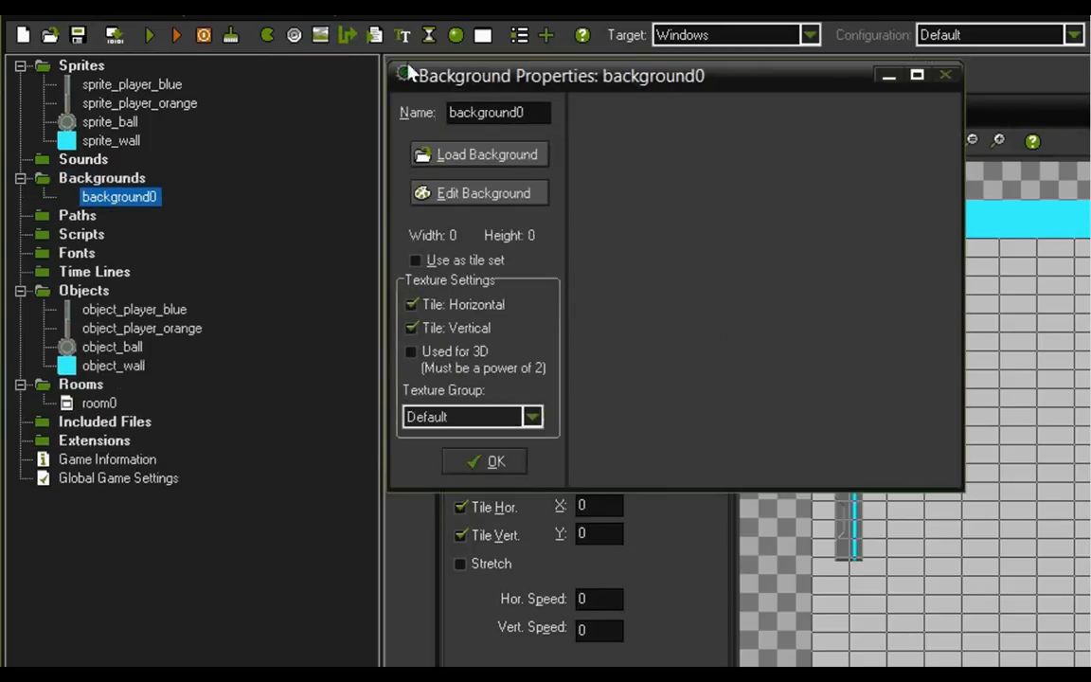
pyautogui.moveTo(408, 72); pyautogui.dragTo(647, 210)
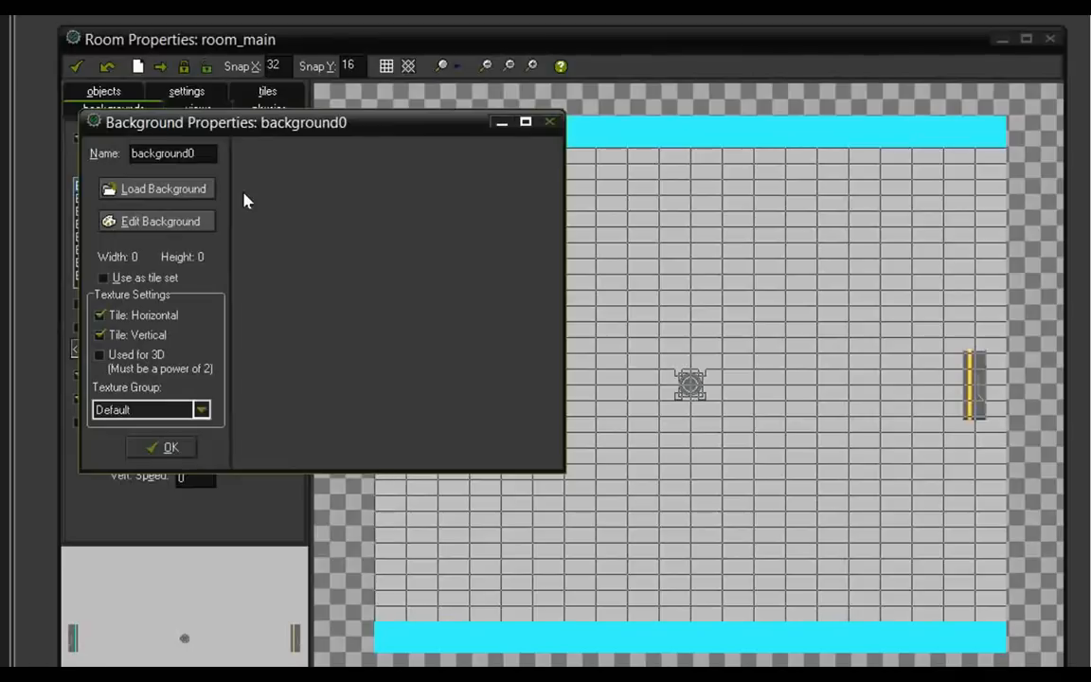
pyautogui.click(180, 222)
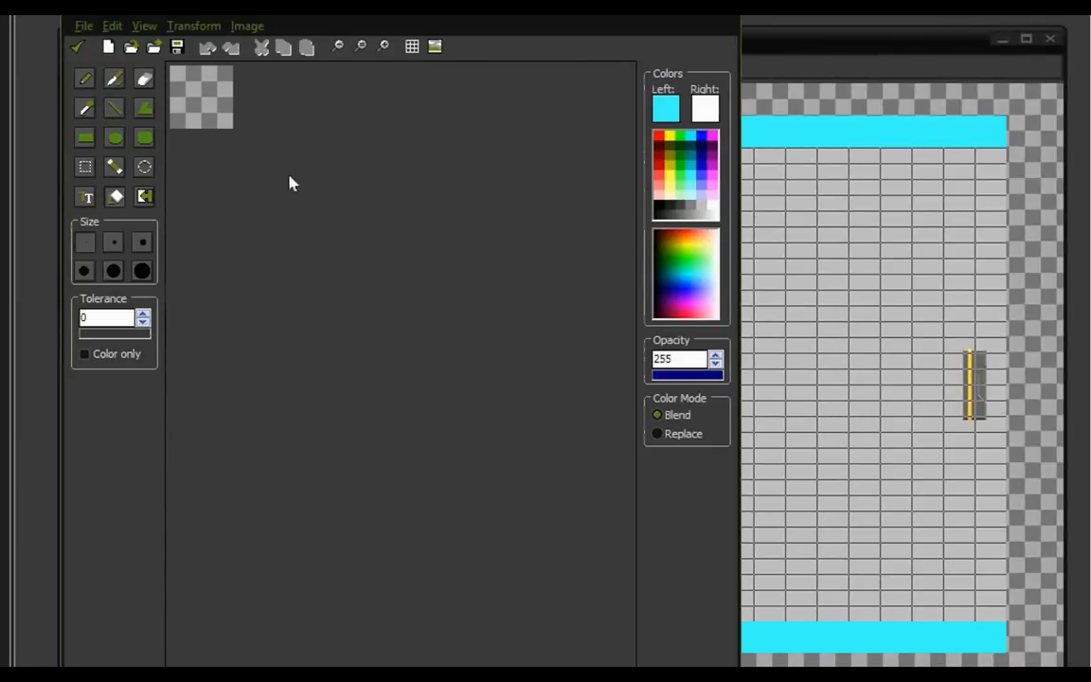
pyautogui.click(725, 17)
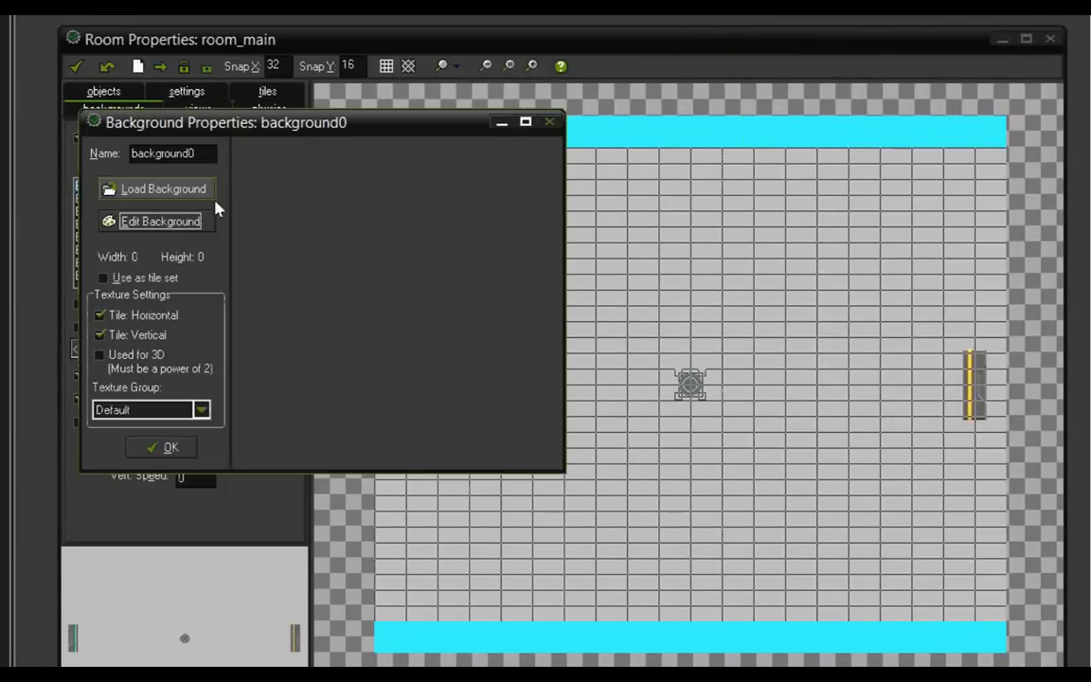
# - Load the bg2 image (640 by 480) into the new background
pyautogui.click(185, 196)
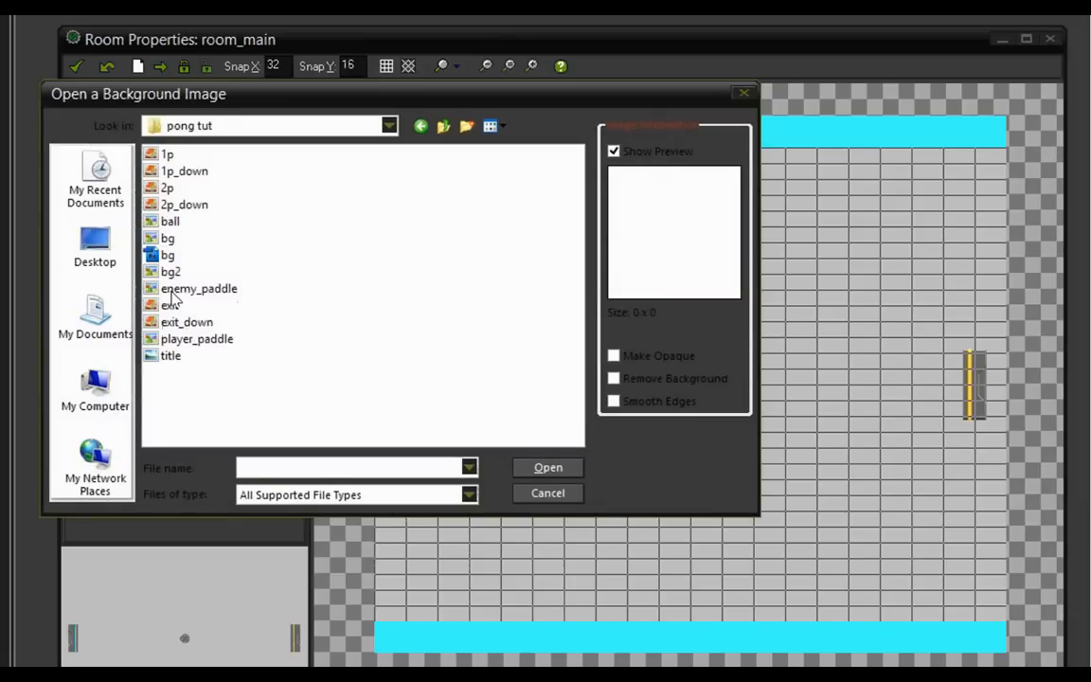
pyautogui.click(171, 272)
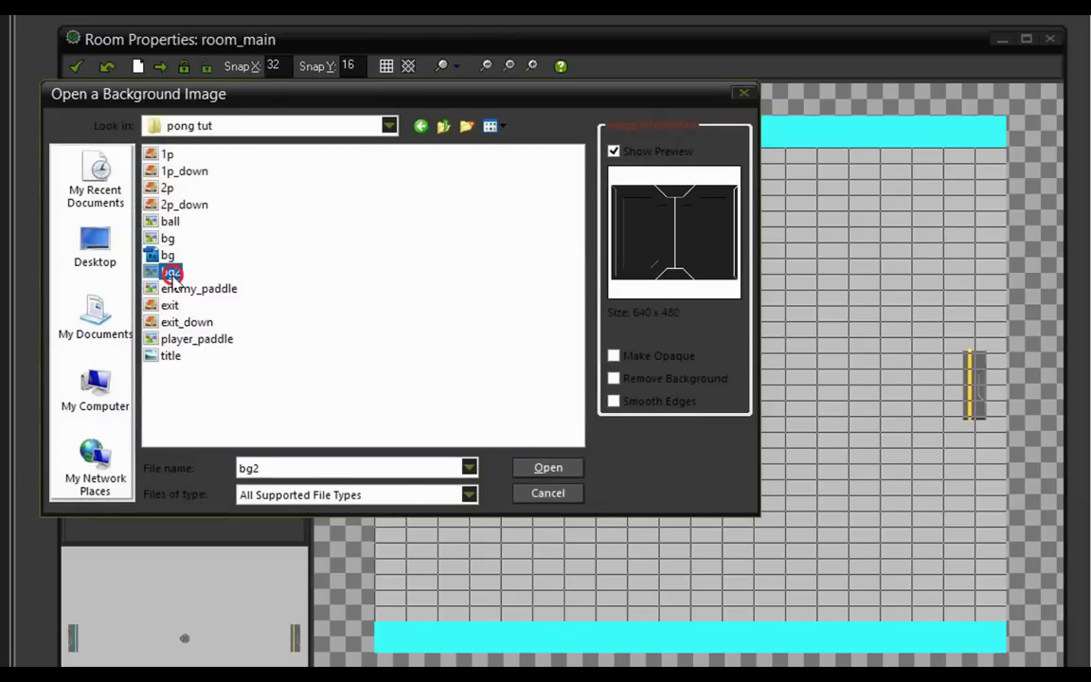
pyautogui.click(548, 467)
pyautogui.moveTo(564, 471); pyautogui.dragTo(923, 654)
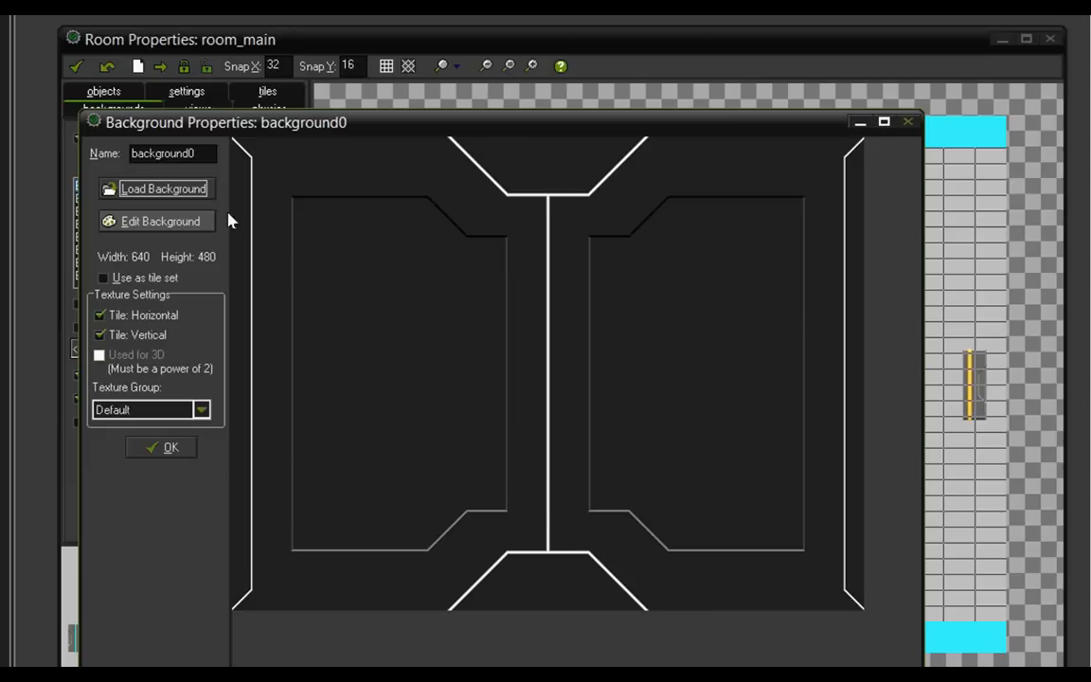
# - Rename the background to background_main, review its image, and confirm the properties
pyautogui.click(197, 153)
pyautogui.press('BackSpace')
pyautogui.write('_')
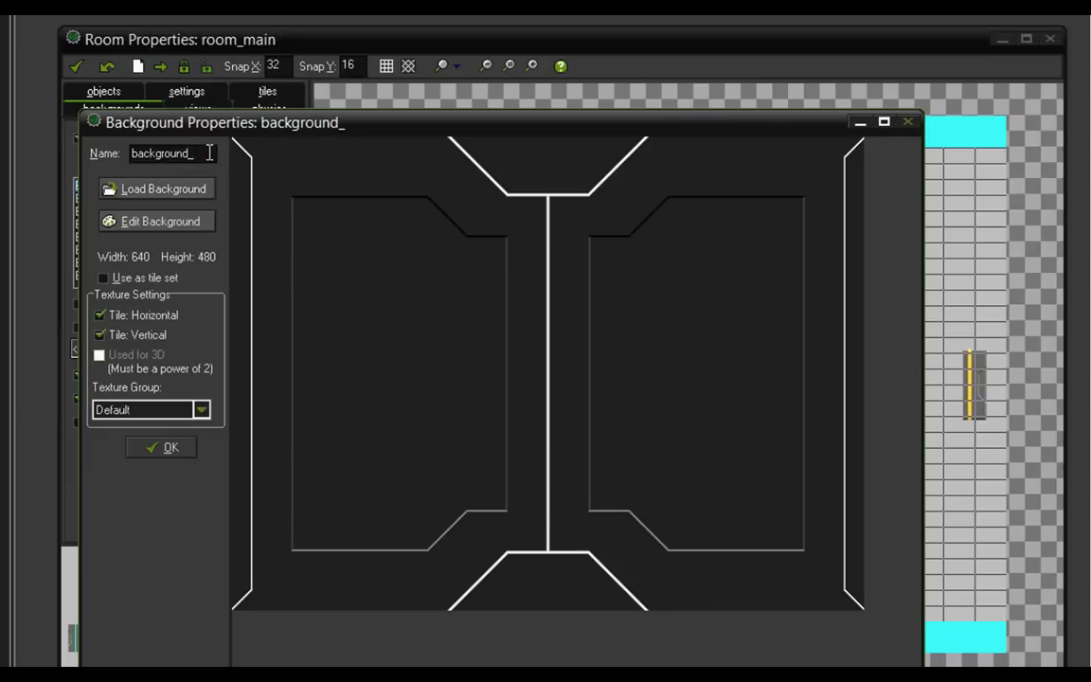
pyautogui.write('main')
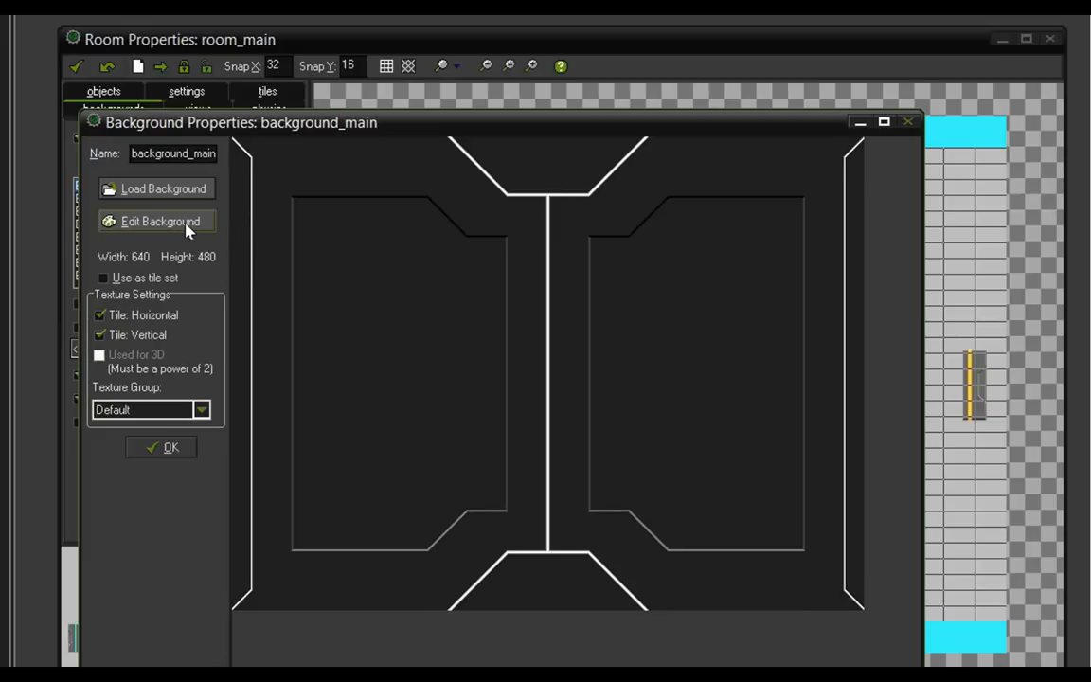
pyautogui.click(161, 221)
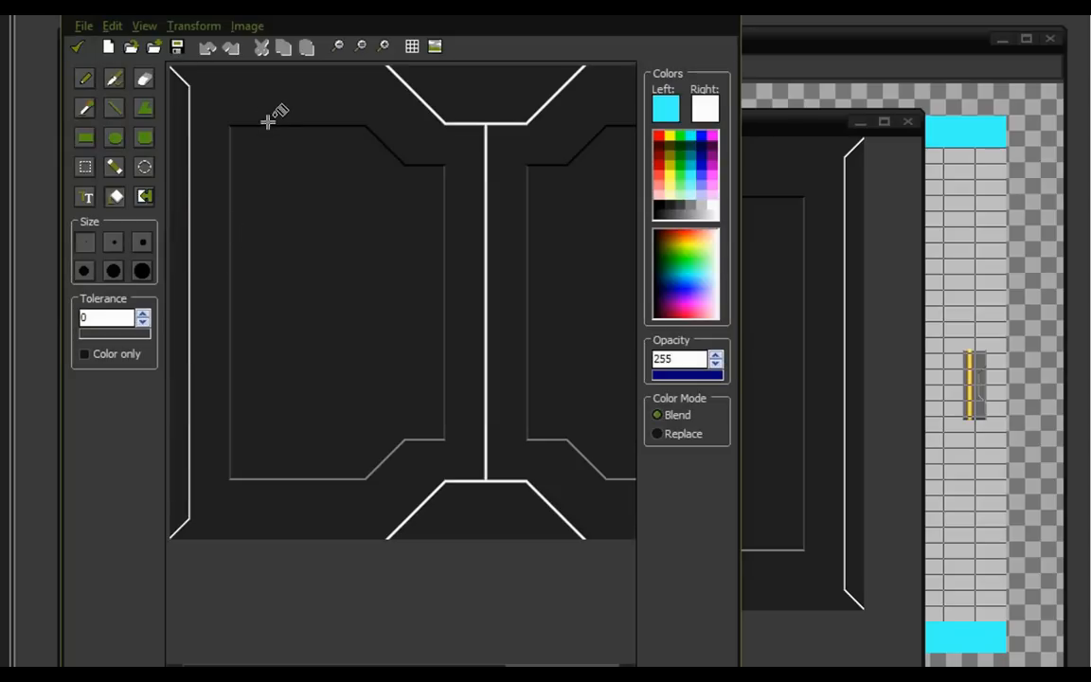
pyautogui.moveTo(740, 331); pyautogui.dragTo(938, 332)
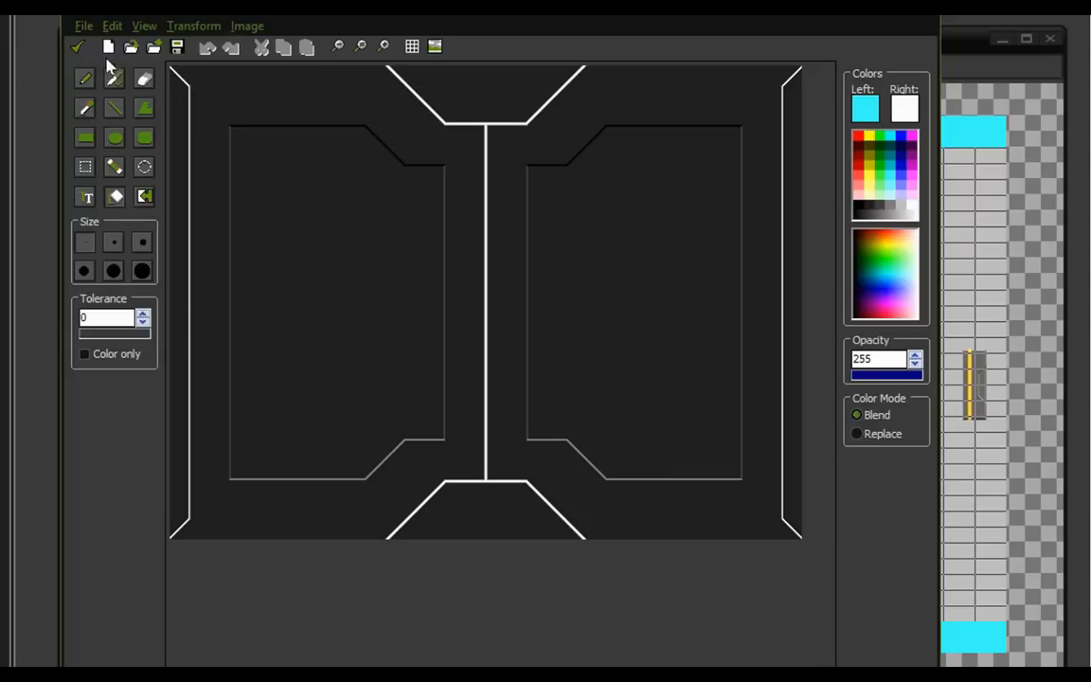
pyautogui.click(77, 46)
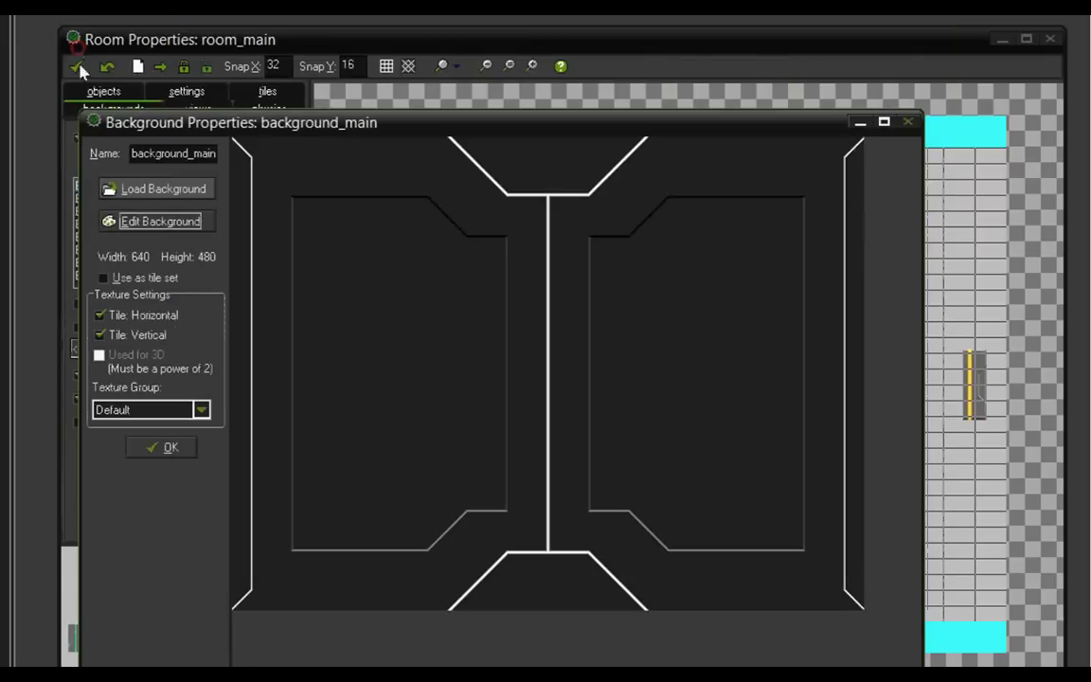
pyautogui.click(171, 447)
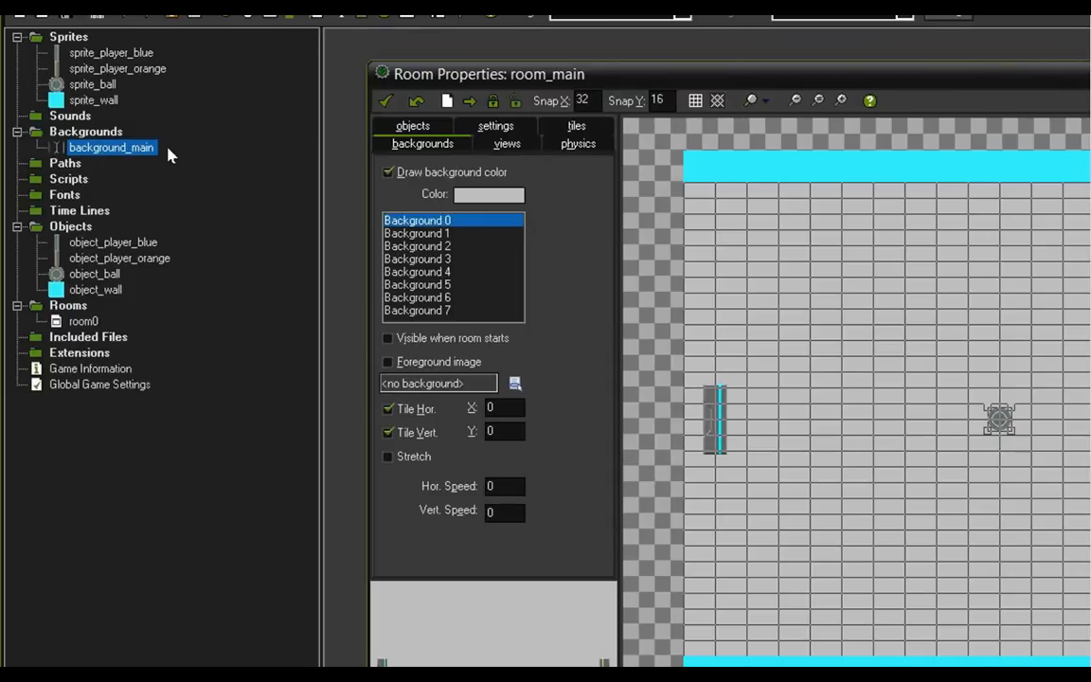
pyautogui.doubleClick(93, 84)
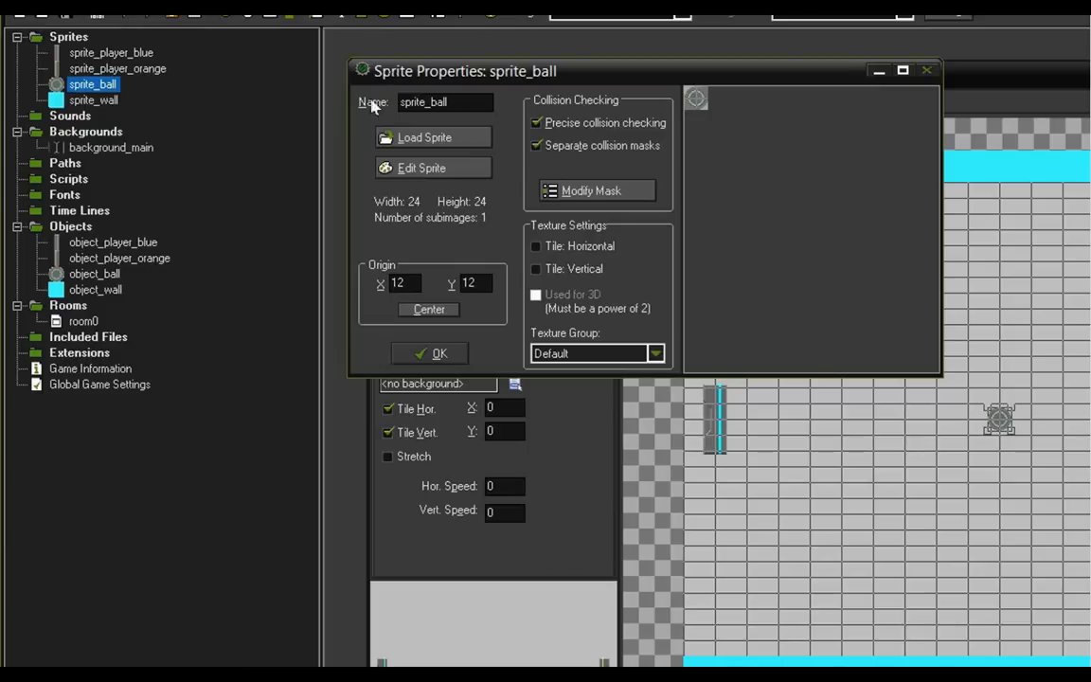
pyautogui.moveTo(464, 62); pyautogui.dragTo(476, 142)
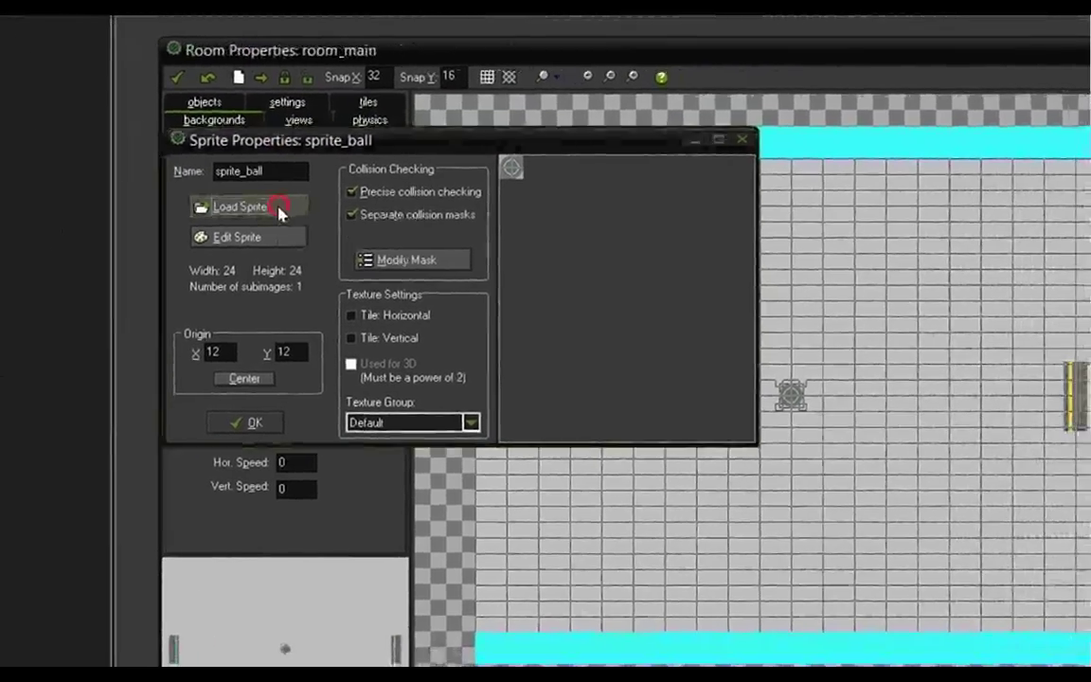
pyautogui.click(487, 236)
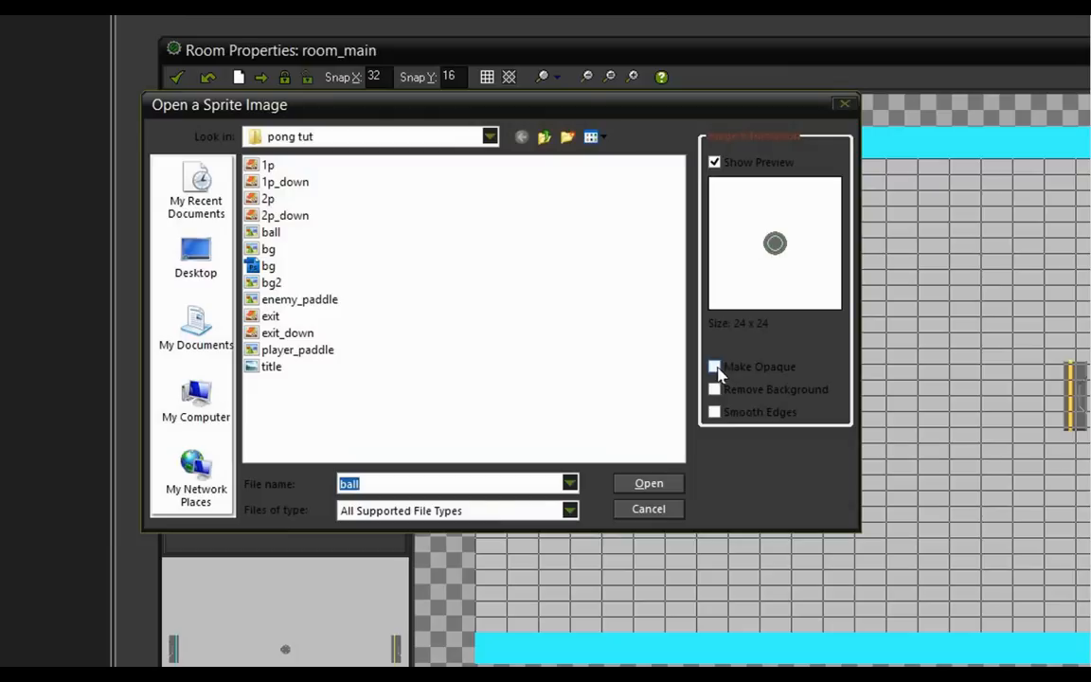
pyautogui.click(714, 366)
pyautogui.click(715, 389)
pyautogui.click(714, 366)
pyautogui.click(715, 390)
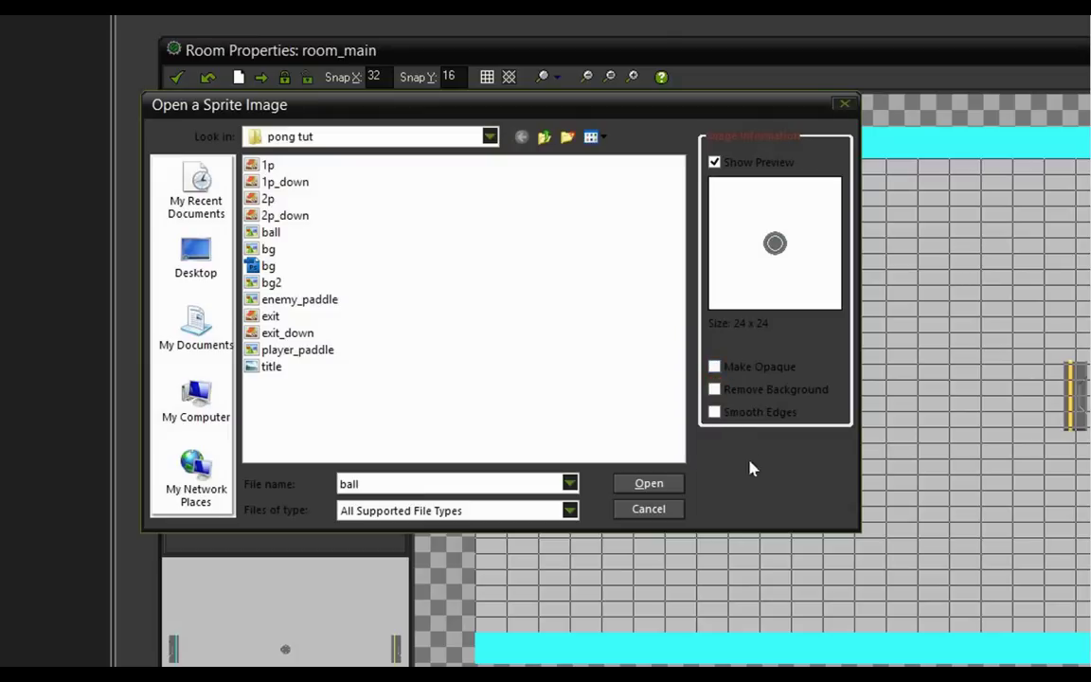
pyautogui.click(649, 508)
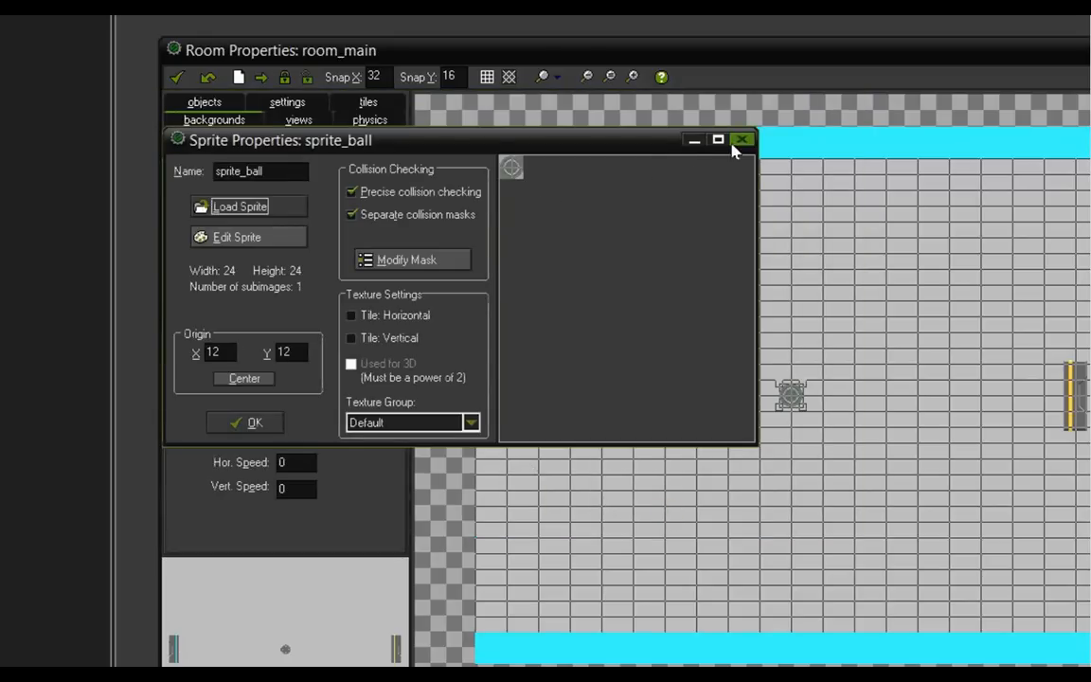
pyautogui.click(254, 423)
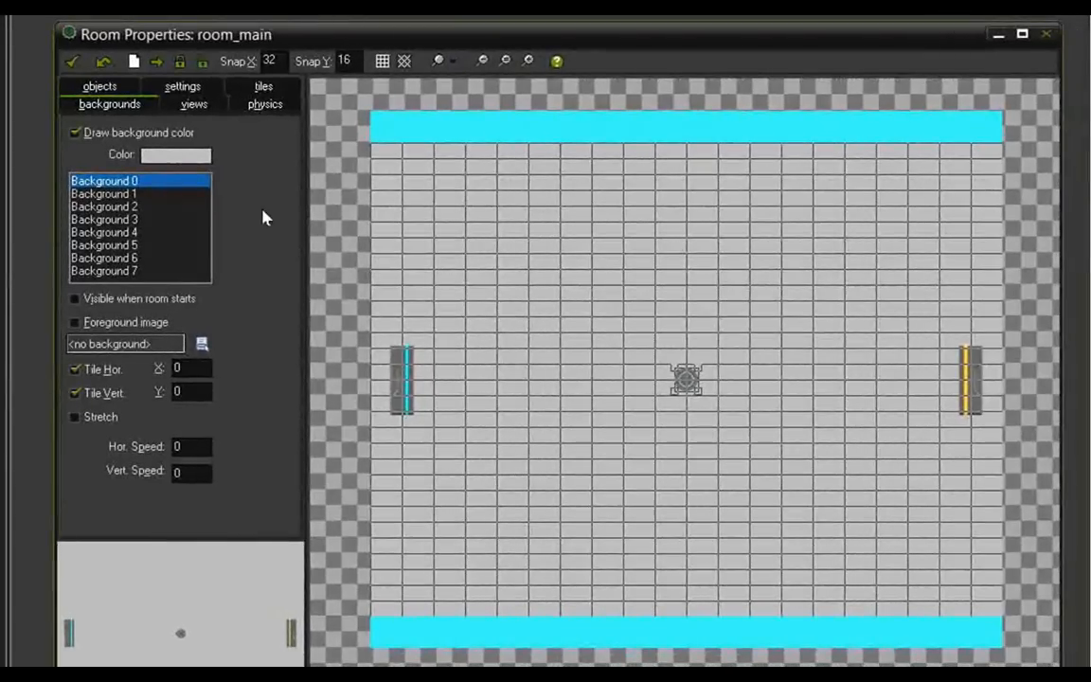
# - Set background_main as room_main's background image and check it with the grid toggled
pyautogui.click(168, 346)
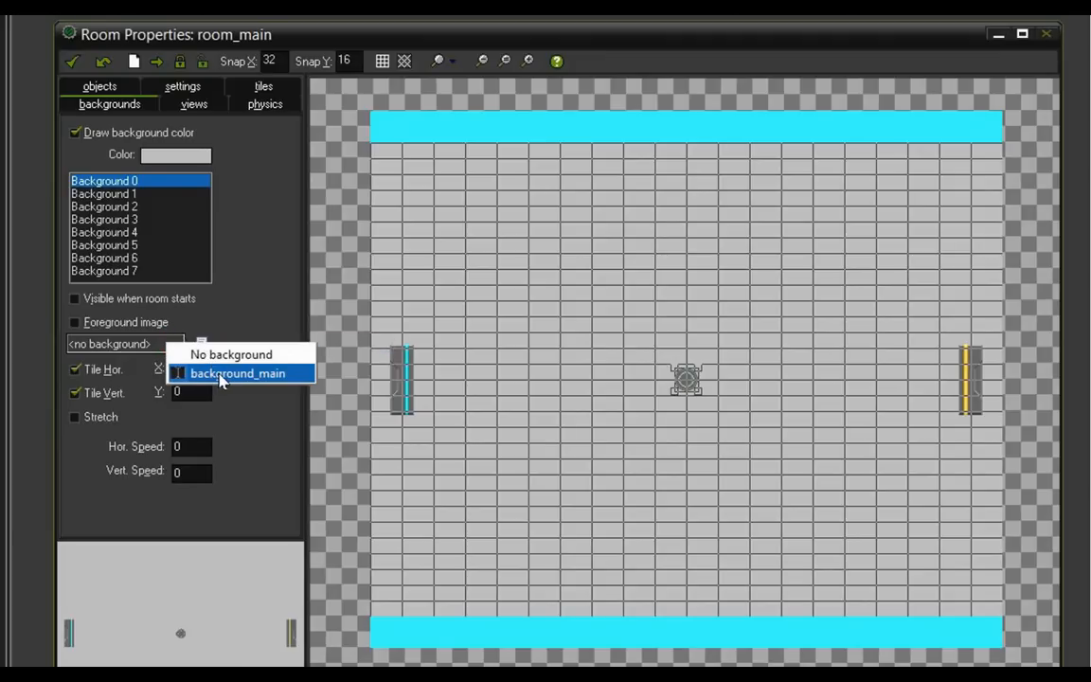
pyautogui.click(222, 374)
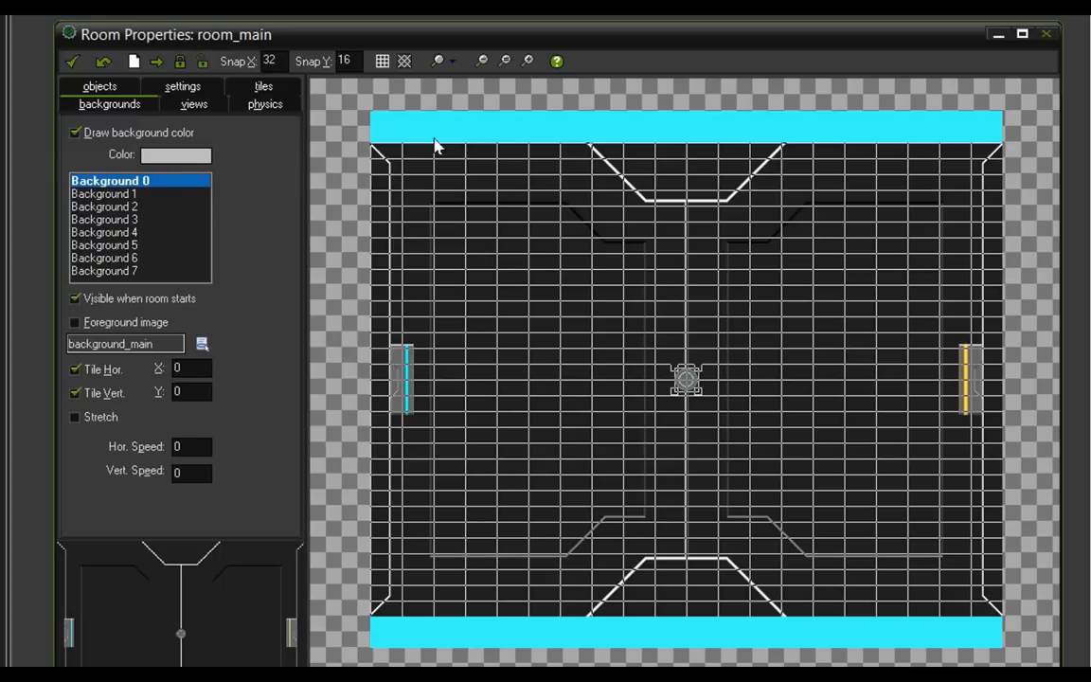
pyautogui.click(382, 61)
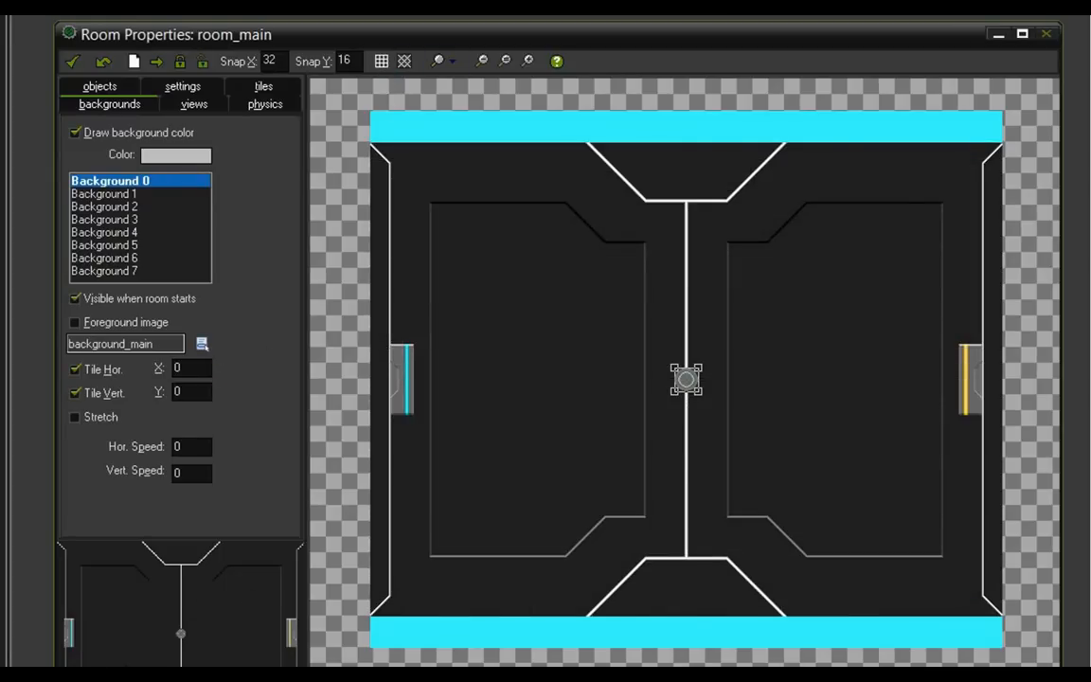
pyautogui.click(382, 60)
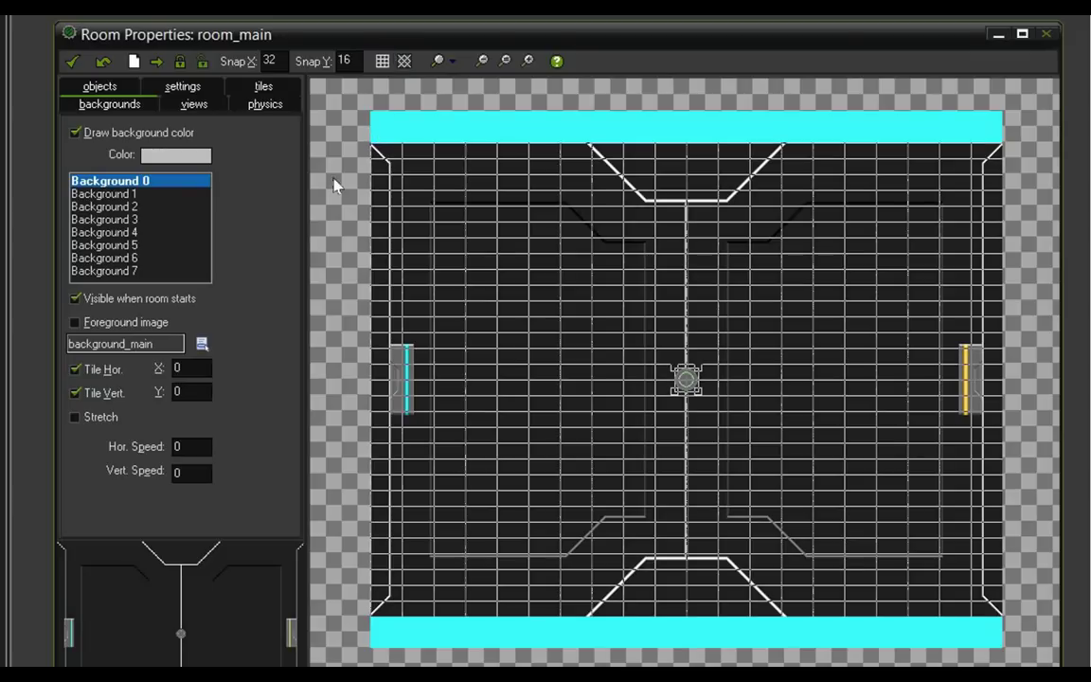
# - Close room_main saving changes, keeping instances lying outside the room
pyautogui.click(73, 62)
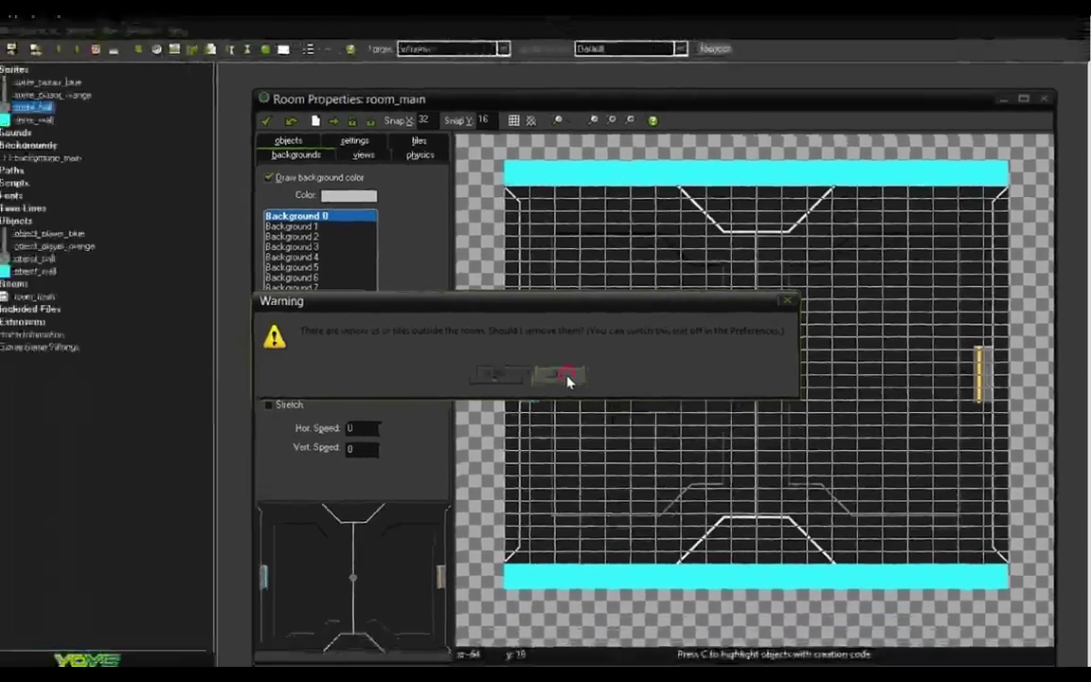
pyautogui.click(568, 380)
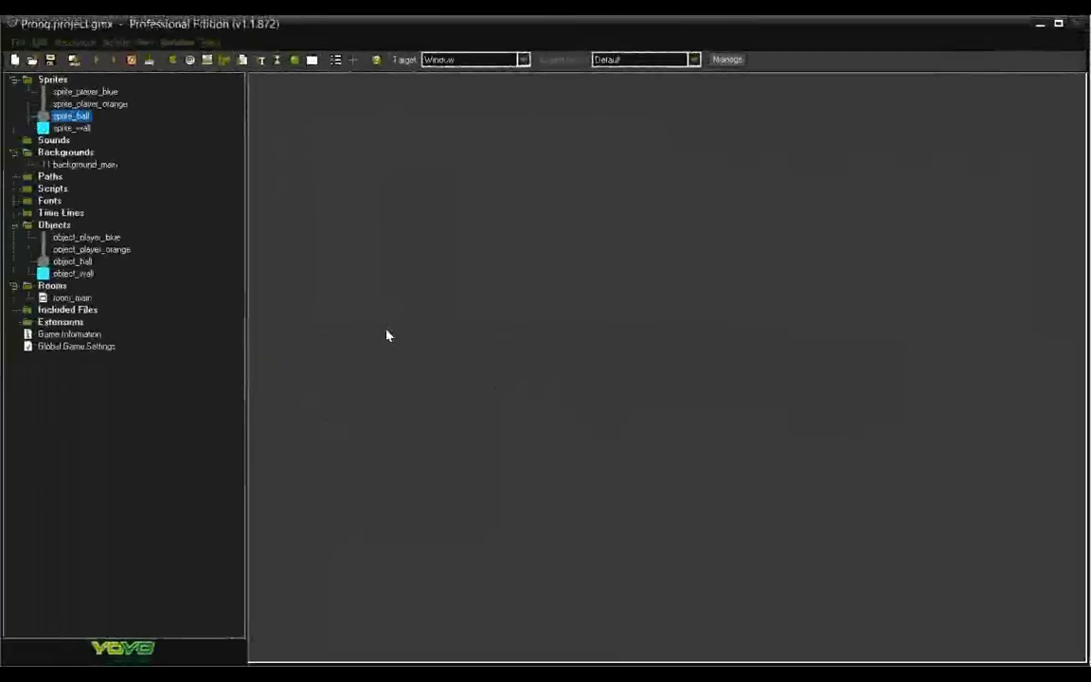